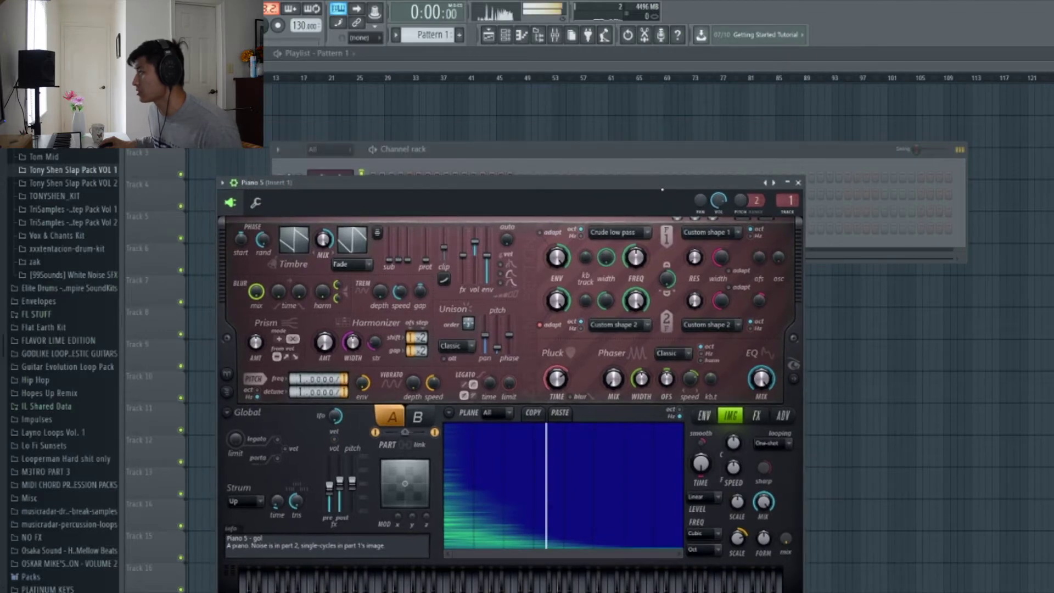
# Switch the instrument to the Piano 4 preset and set the project tempo to 120 BPM
pyautogui.click(765, 183)
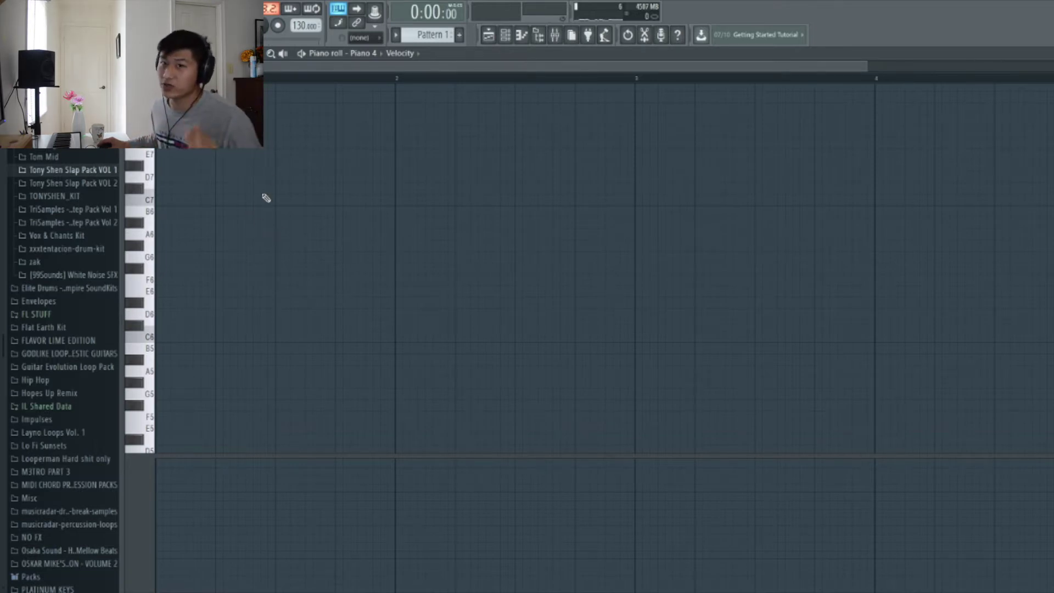
pyautogui.moveTo(301, 25); pyautogui.dragTo(302, 32)
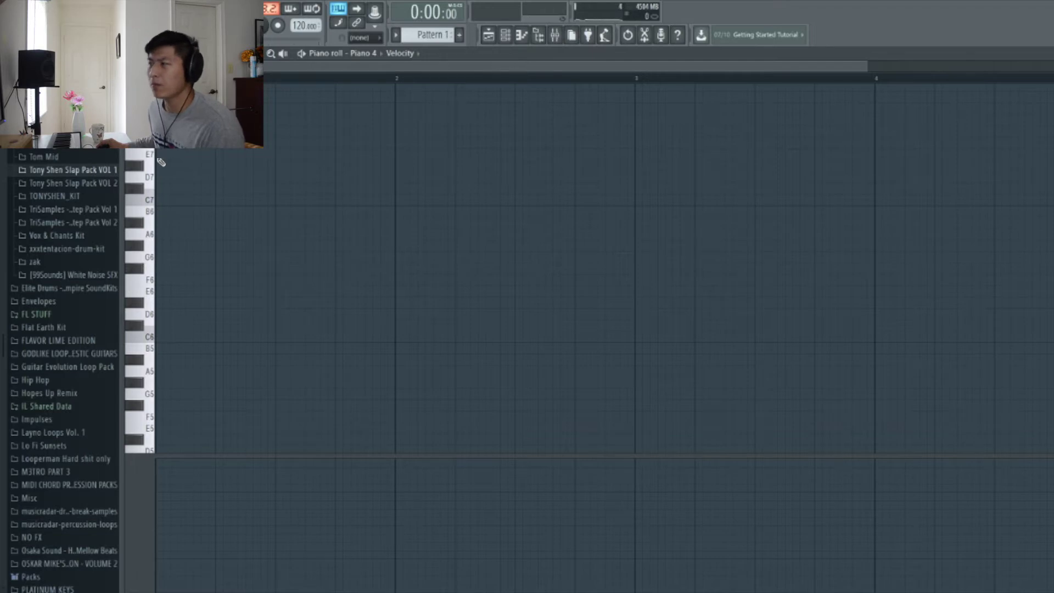
# Draw a one-beat E6 note at the start of bar 1 and a one-beat A5 note after it, and preview them
pyautogui.moveTo(171, 163); pyautogui.dragTo(162, 292)
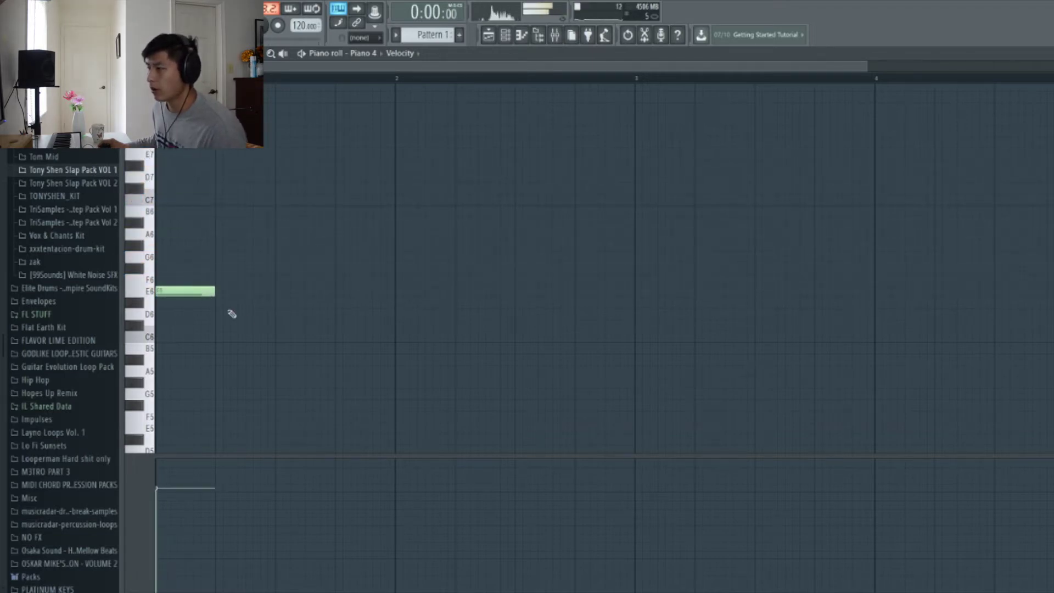
pyautogui.click(191, 293)
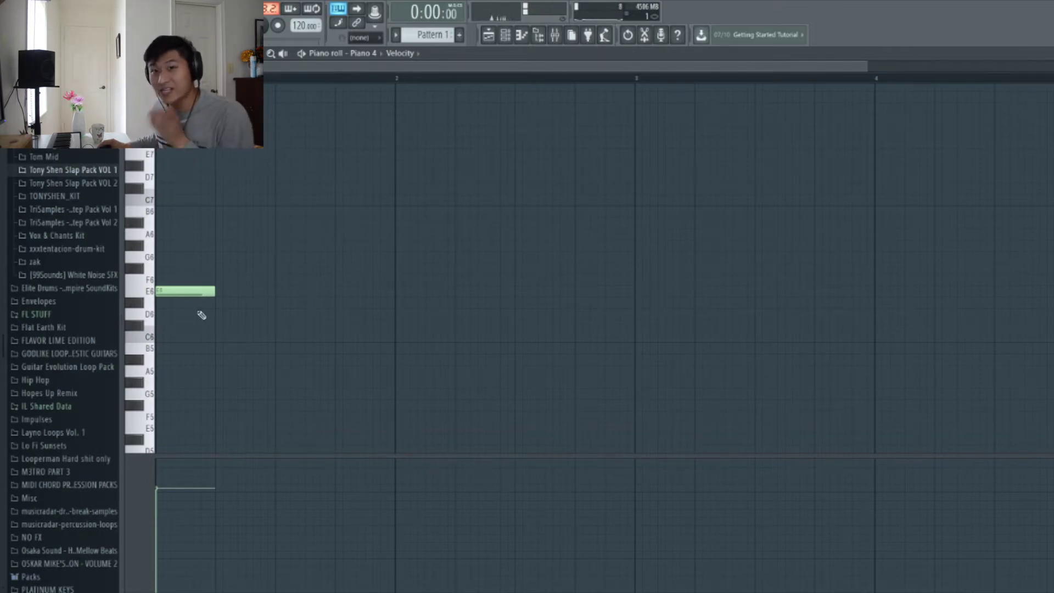
pyautogui.click(197, 293)
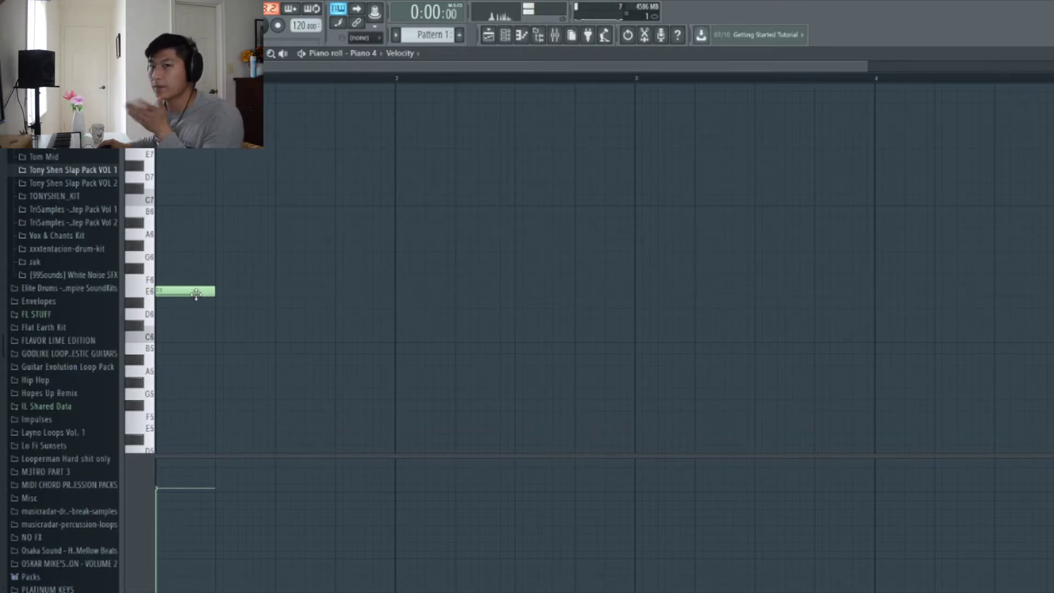
pyautogui.moveTo(281, 350); pyautogui.dragTo(240, 372)
pyautogui.press('space')
pyautogui.press('space')
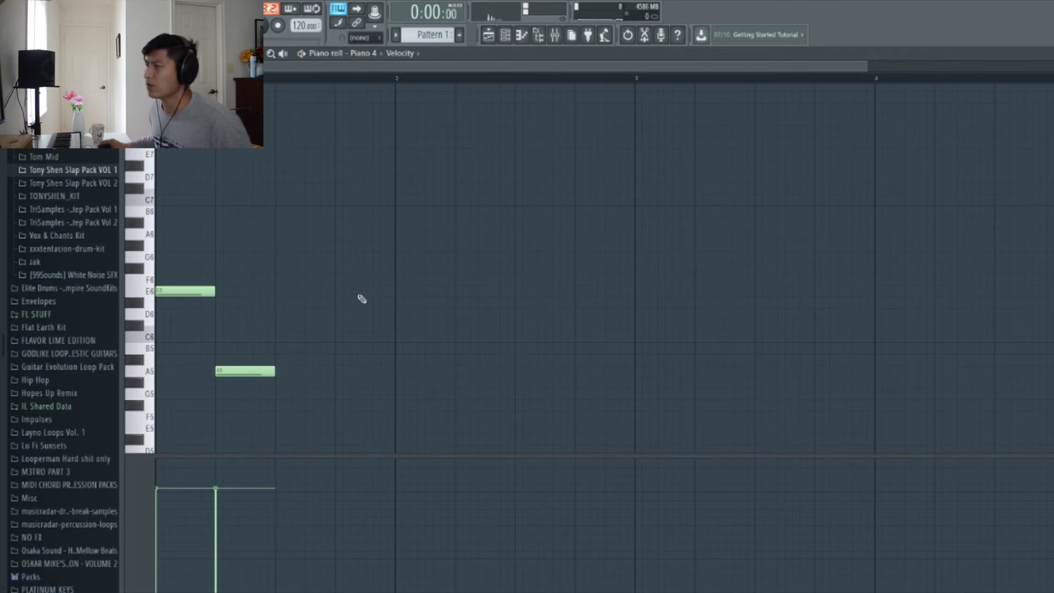
pyautogui.press('space')
pyautogui.press('space')
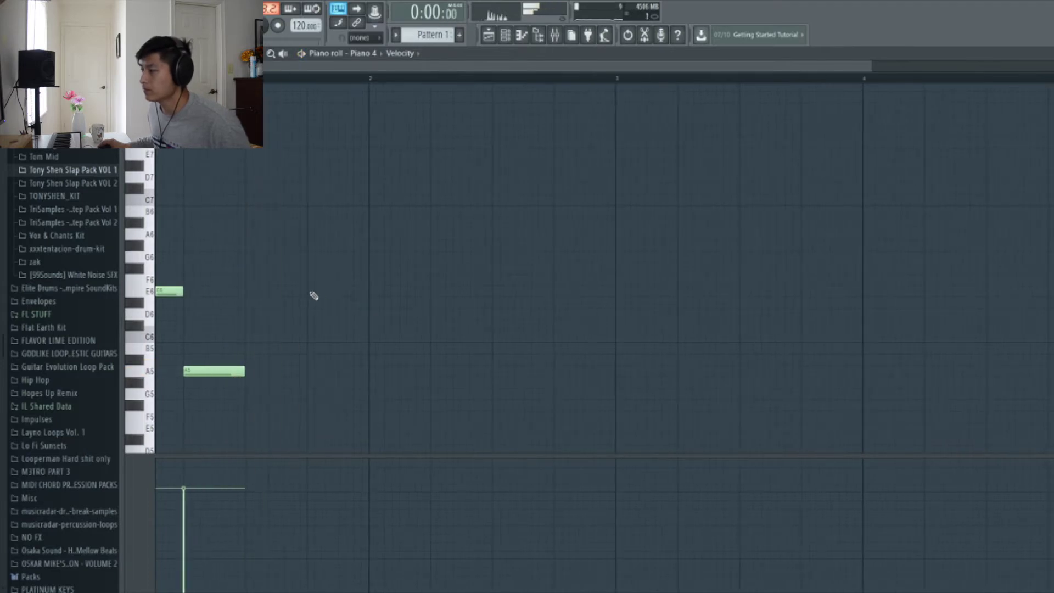
# Add a half-beat A5 note on beat 4 of bar 1 and a half-beat A6 note directly after it
pyautogui.click(312, 291)
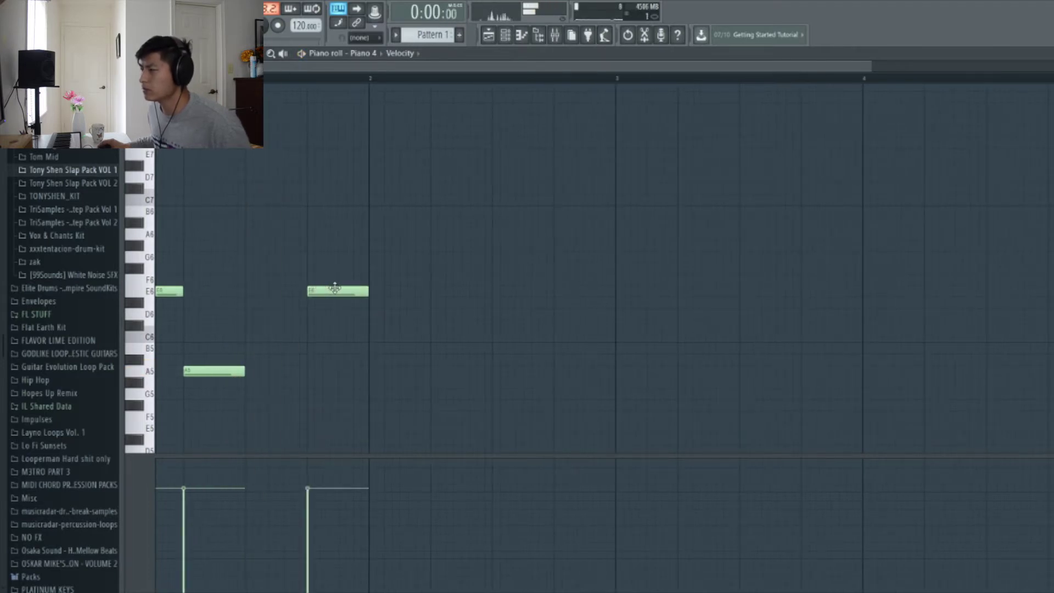
pyautogui.press('space')
pyautogui.moveTo(368, 290); pyautogui.dragTo(327, 369)
pyautogui.press('space')
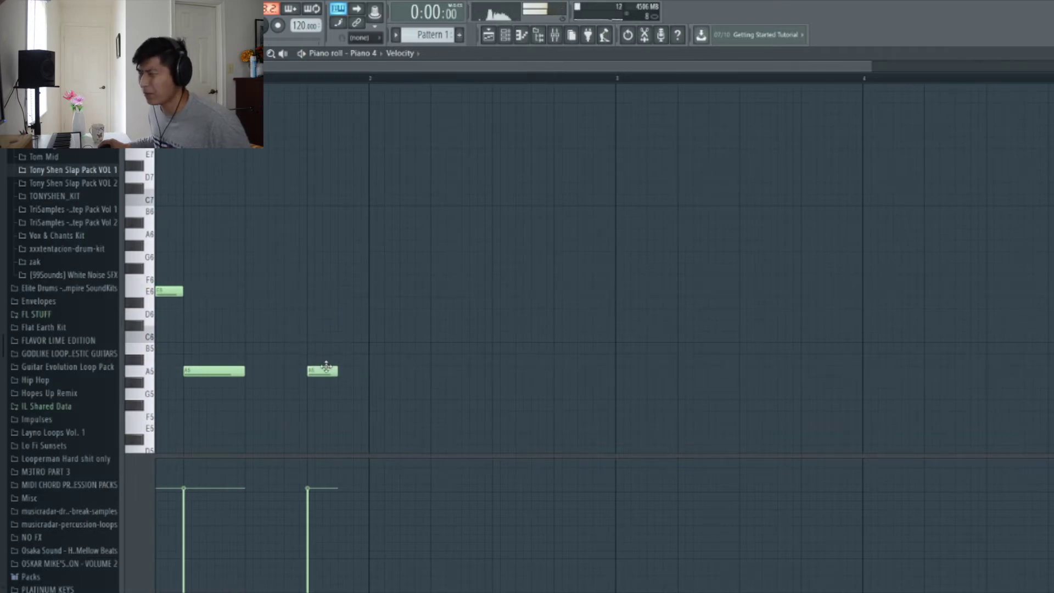
pyautogui.scroll(2, 314, 371)
pyautogui.press('space')
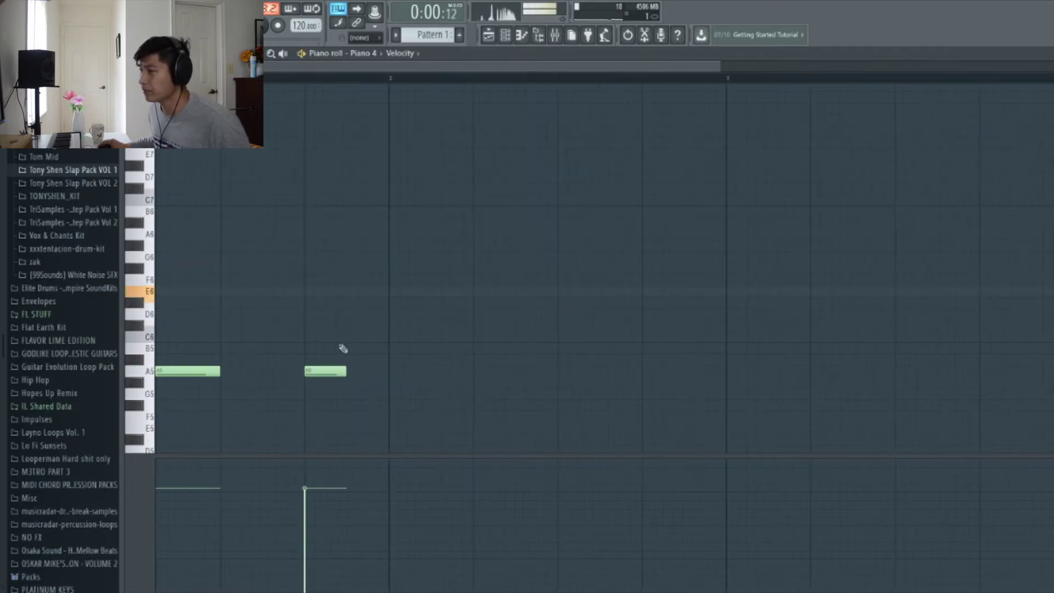
pyautogui.press('space')
pyautogui.moveTo(344, 268)
pyautogui.mouseDown()
pyautogui.moveTo(348, 293)
pyautogui.moveTo(344, 235)
pyautogui.mouseUp()
pyautogui.scroll(-2, 367, 268)
pyautogui.press('space')
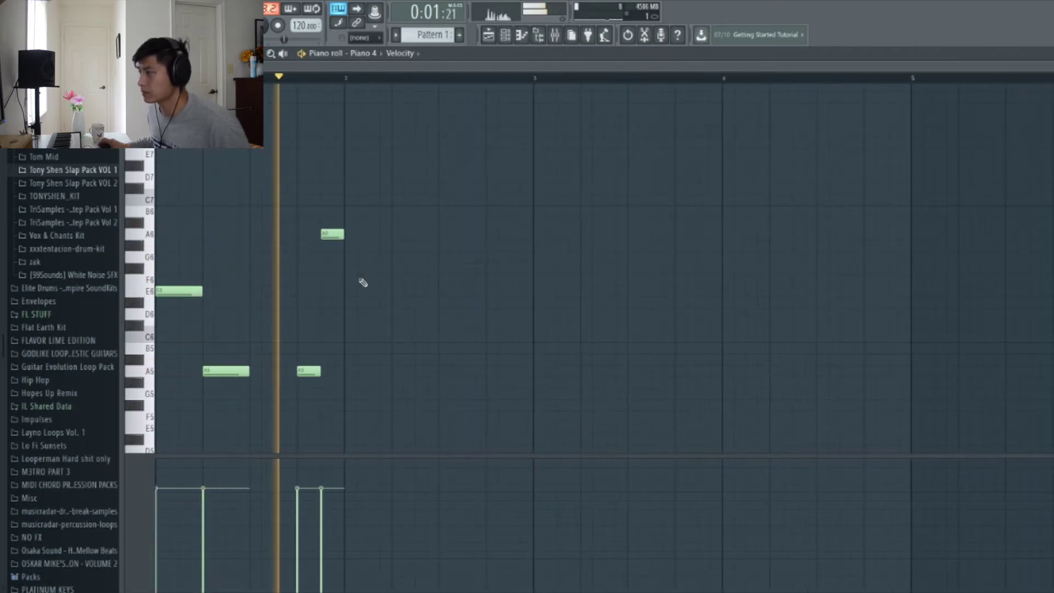
# Add half-beat notes E6, E6, F6 and A6 on the four beats of bar 2 and play back the melody
pyautogui.scroll(1, 371, 283)
pyautogui.scroll(1, 371, 283)
pyautogui.press('space')
pyautogui.moveTo(344, 312)
pyautogui.mouseDown()
pyautogui.moveTo(351, 279)
pyautogui.moveTo(352, 291)
pyautogui.mouseUp()
pyautogui.click(399, 292)
pyautogui.click(470, 281)
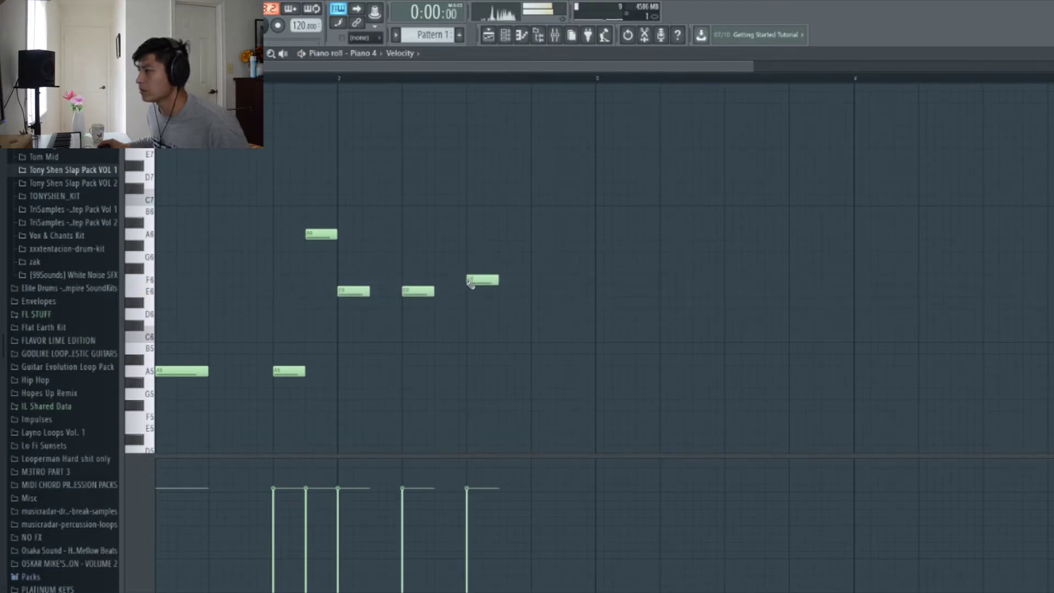
pyautogui.moveTo(534, 246); pyautogui.dragTo(534, 232)
pyautogui.press('space')
pyautogui.scroll(-2, 516, 269)
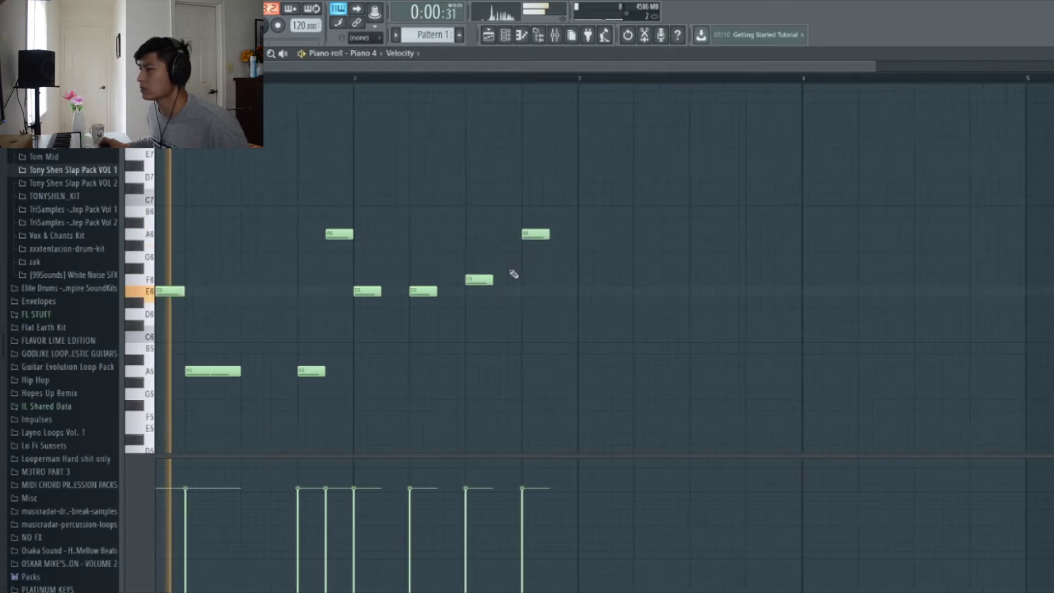
pyautogui.scroll(2, 463, 324)
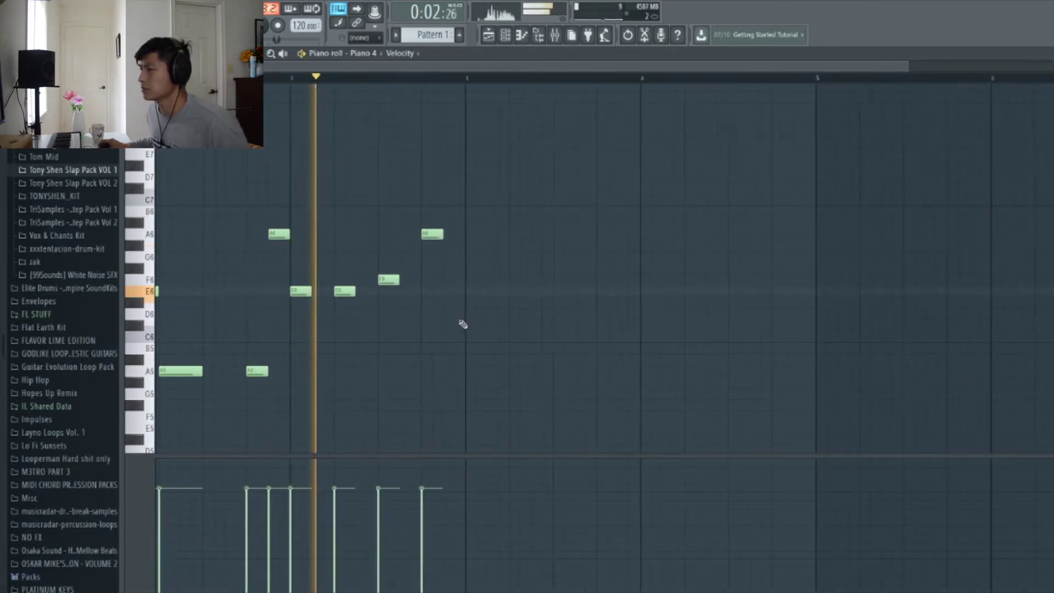
pyautogui.scroll(-2, 463, 325)
pyautogui.press('space')
# Duplicate the two-bar melody into bars 3 and 4 and play it back
pyautogui.moveTo(522, 419); pyautogui.dragTo(69, 197)
pyautogui.hotkey('ctrl', 'b')
pyautogui.press('space')
pyautogui.scroll(-2, 442, 192)
pyautogui.click(443, 193)
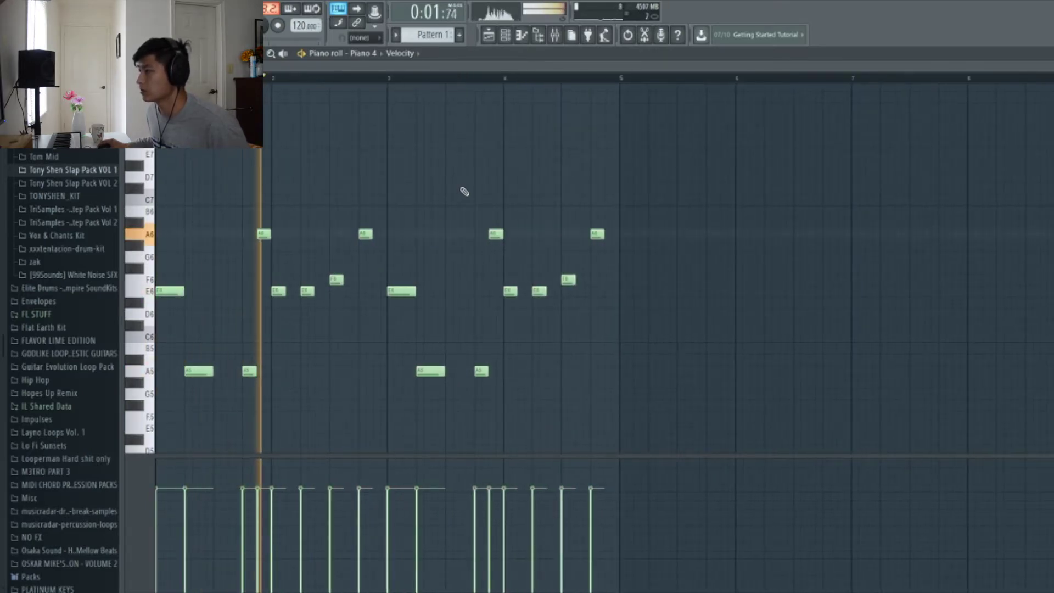
pyautogui.scroll(2, 442, 262)
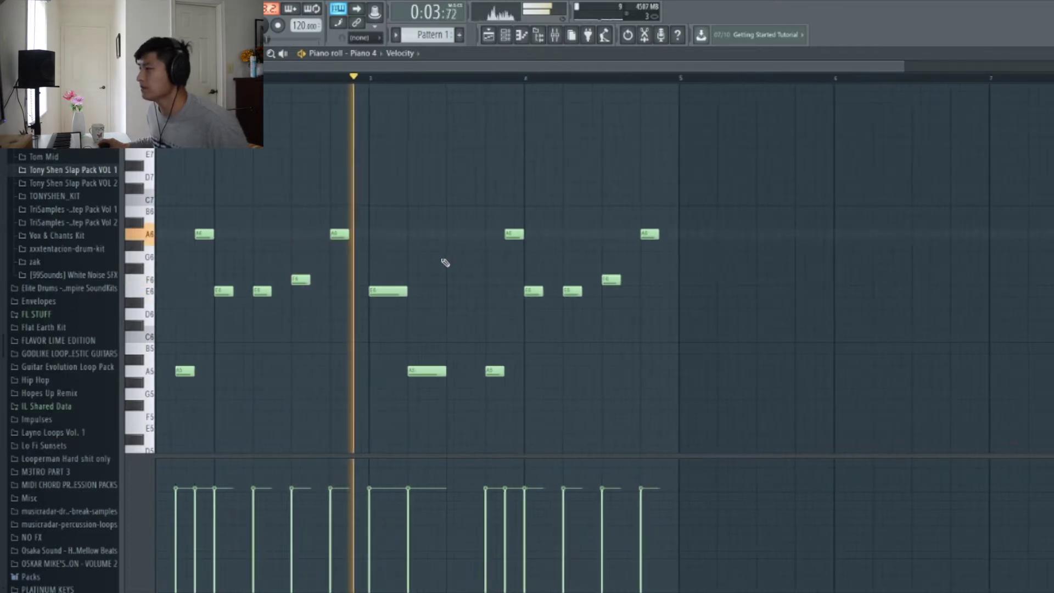
pyautogui.scroll(2, 512, 357)
pyautogui.press('space')
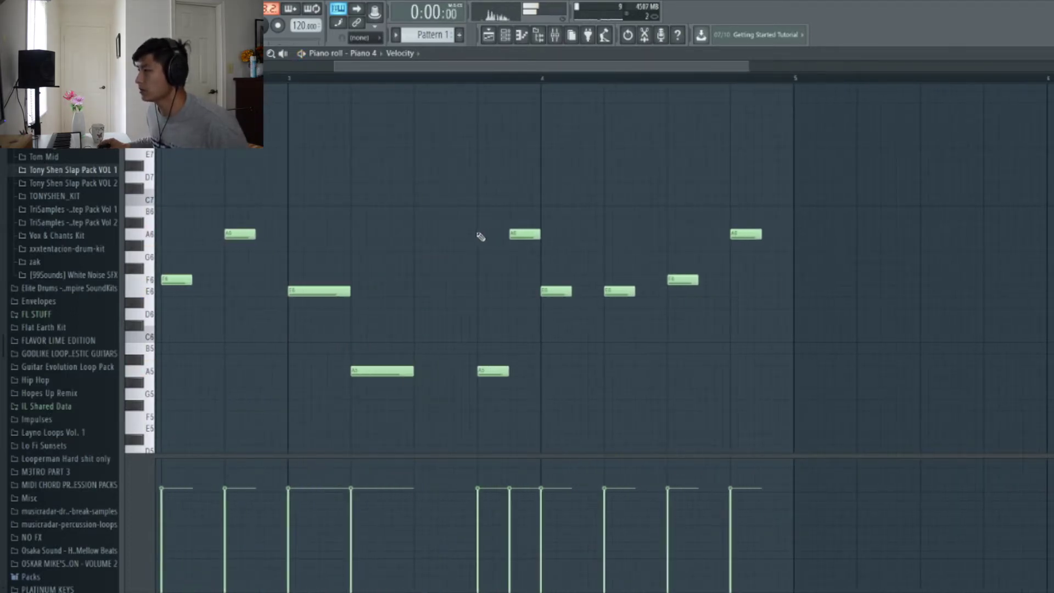
# Change the last two notes of bar 3 to A6 and F6, and the last three notes of bar 4 to C7, A6 and F6
pyautogui.moveTo(526, 236); pyautogui.dragTo(526, 277)
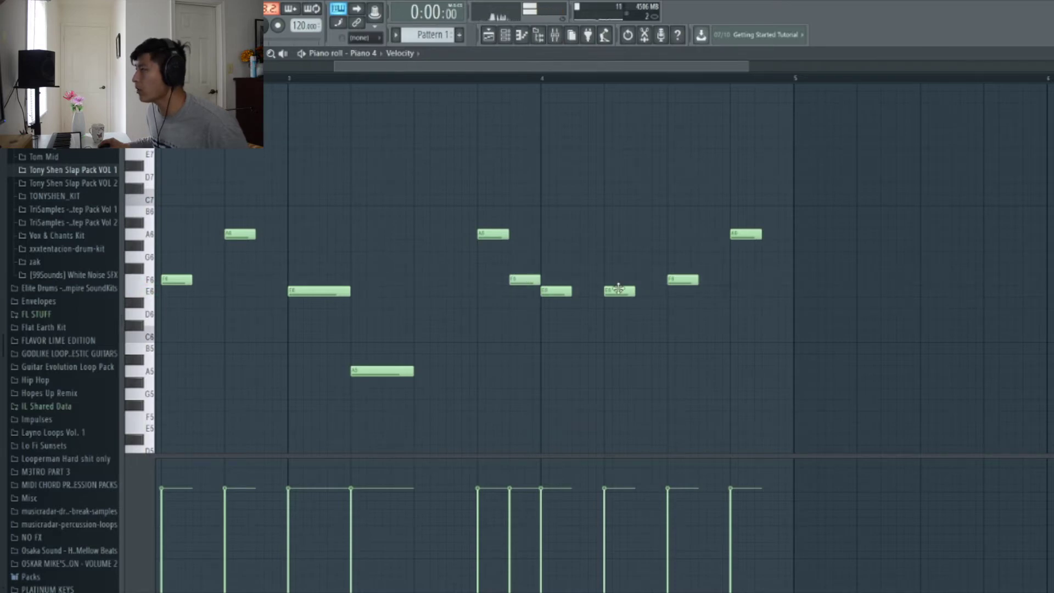
pyautogui.moveTo(616, 291); pyautogui.dragTo(615, 198)
pyautogui.moveTo(685, 278); pyautogui.dragTo(736, 281)
pyautogui.scroll(-2, 752, 215)
pyautogui.press('space')
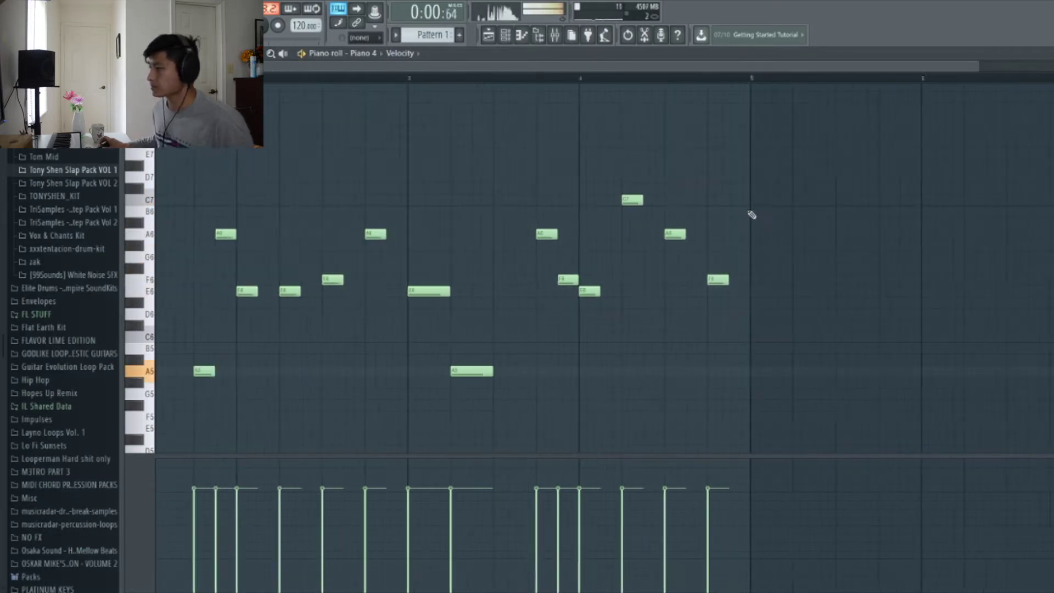
pyautogui.scroll(-1, 752, 215)
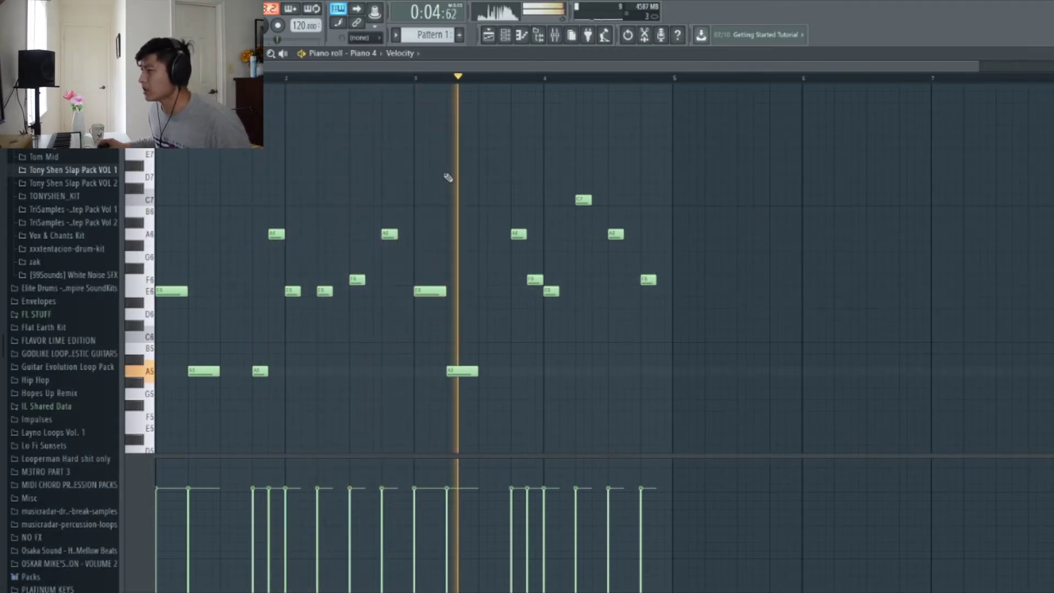
pyautogui.scroll(2, 708, 217)
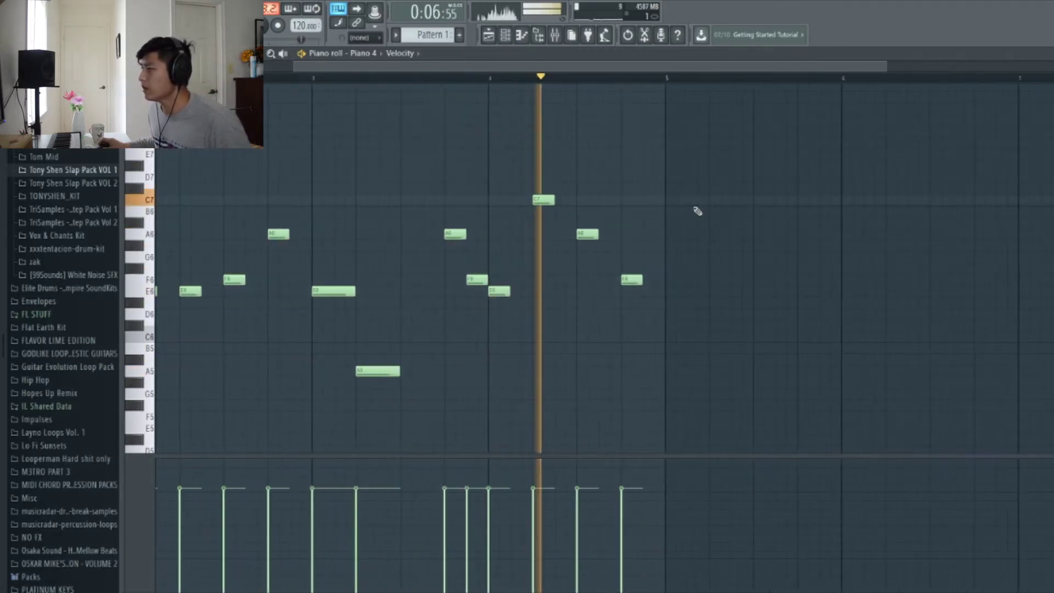
pyautogui.scroll(-3, 555, 217)
pyautogui.press('space')
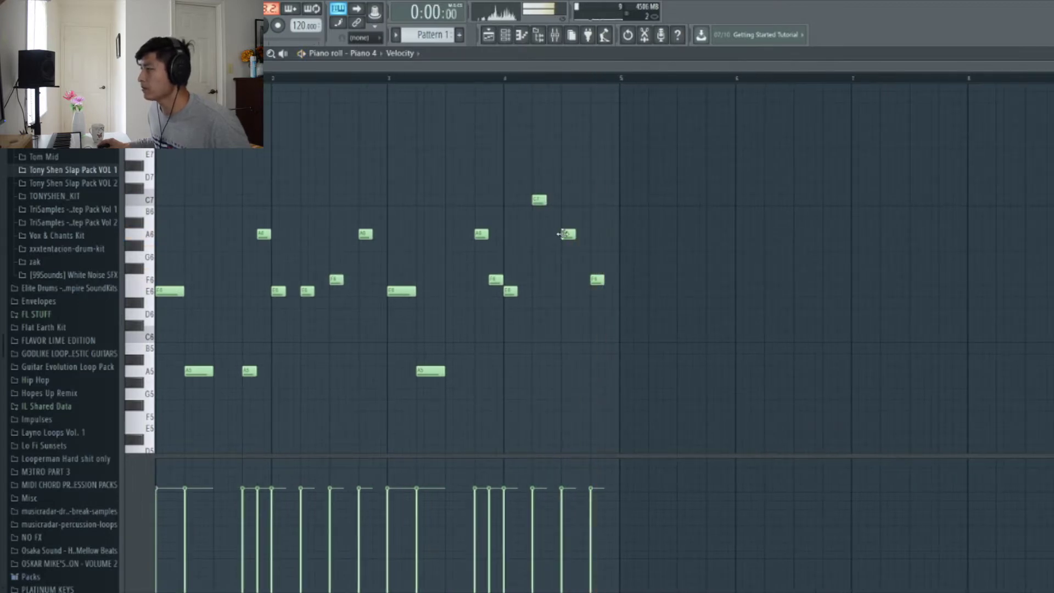
# Raise the third note of bar 4 to B6 and transpose the whole melody down one octave
pyautogui.moveTo(567, 232); pyautogui.dragTo(567, 212)
pyautogui.press('space')
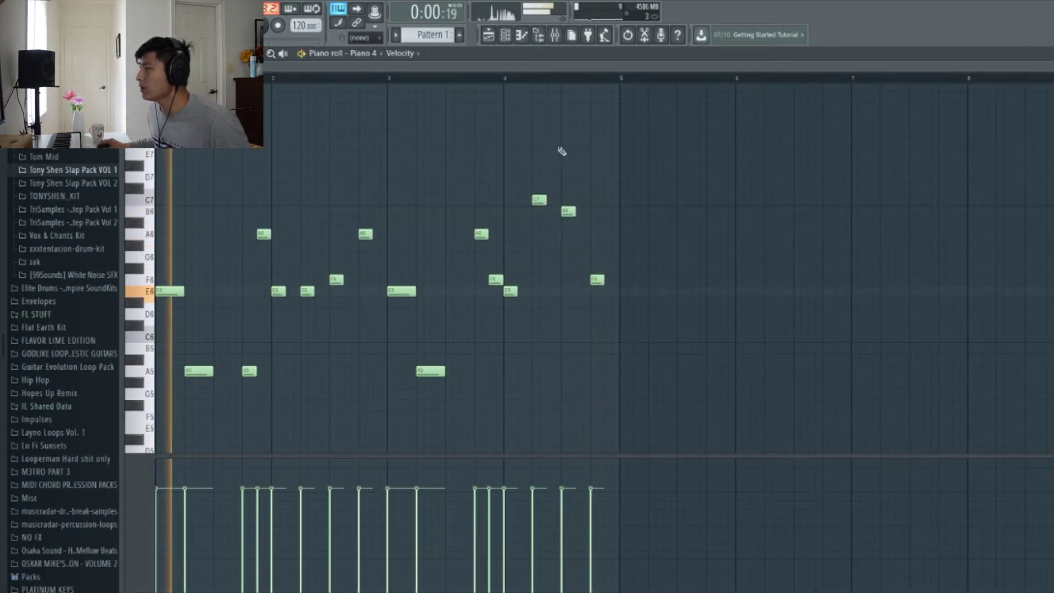
pyautogui.click(509, 80)
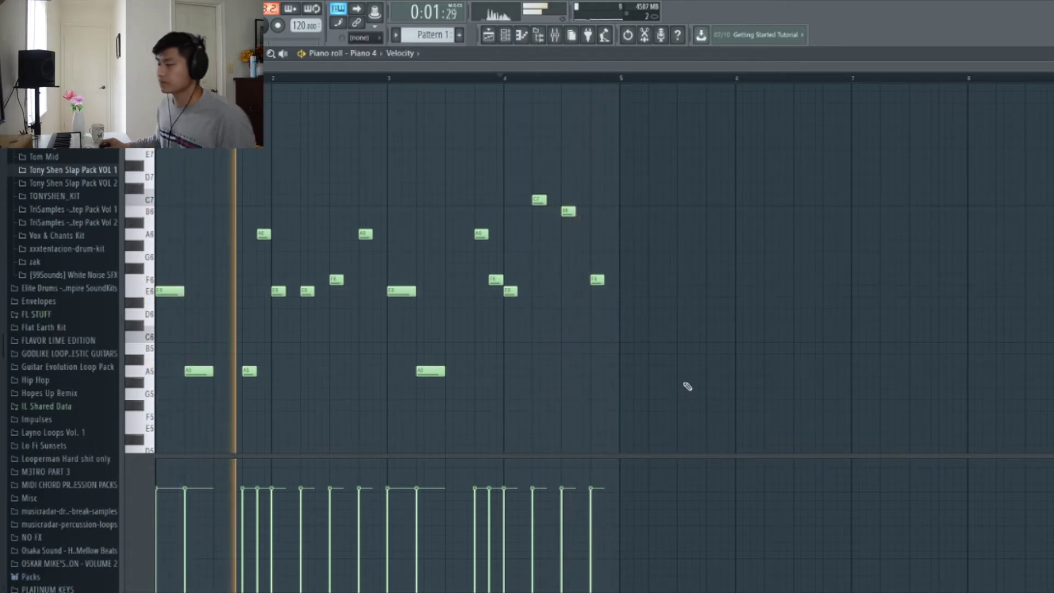
pyautogui.press('space')
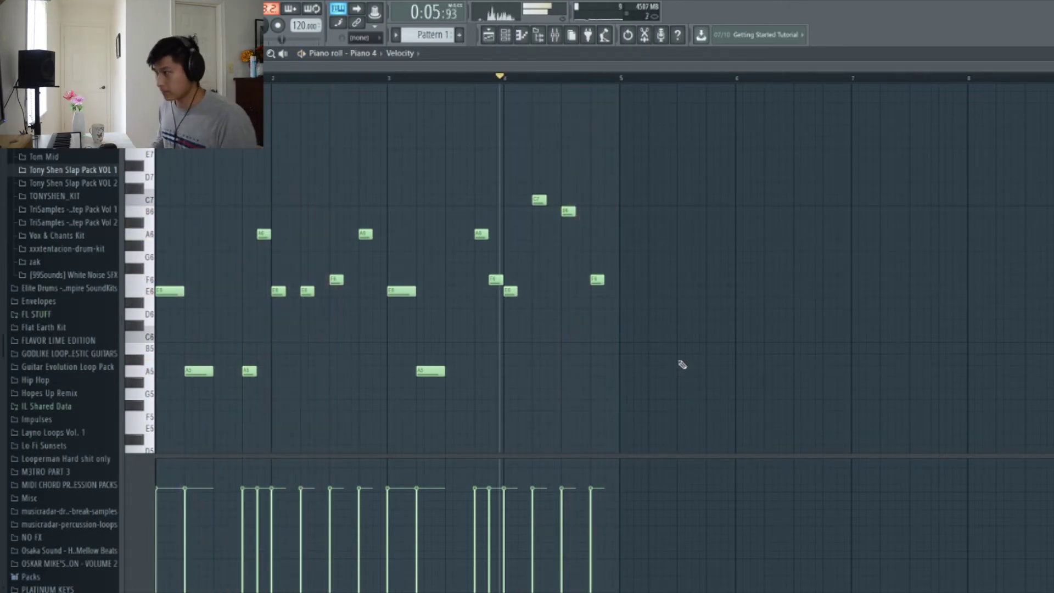
pyautogui.hotkey('ctrl', 'Down')
pyautogui.press('space')
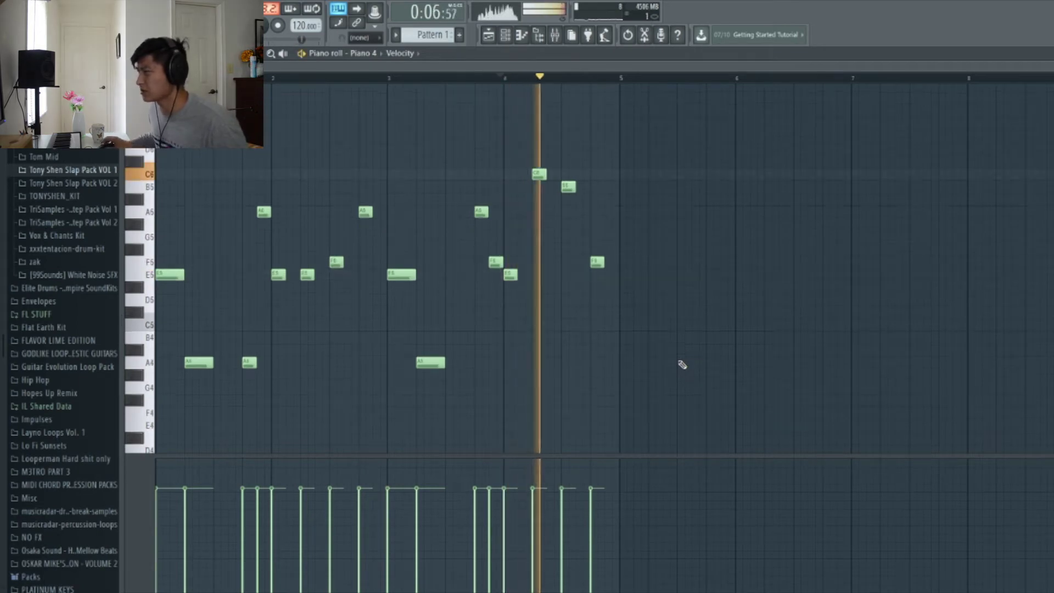
# Duplicate the four-bar melody and align the copy to the start of bar 5
pyautogui.moveTo(719, 416); pyautogui.dragTo(158, 170)
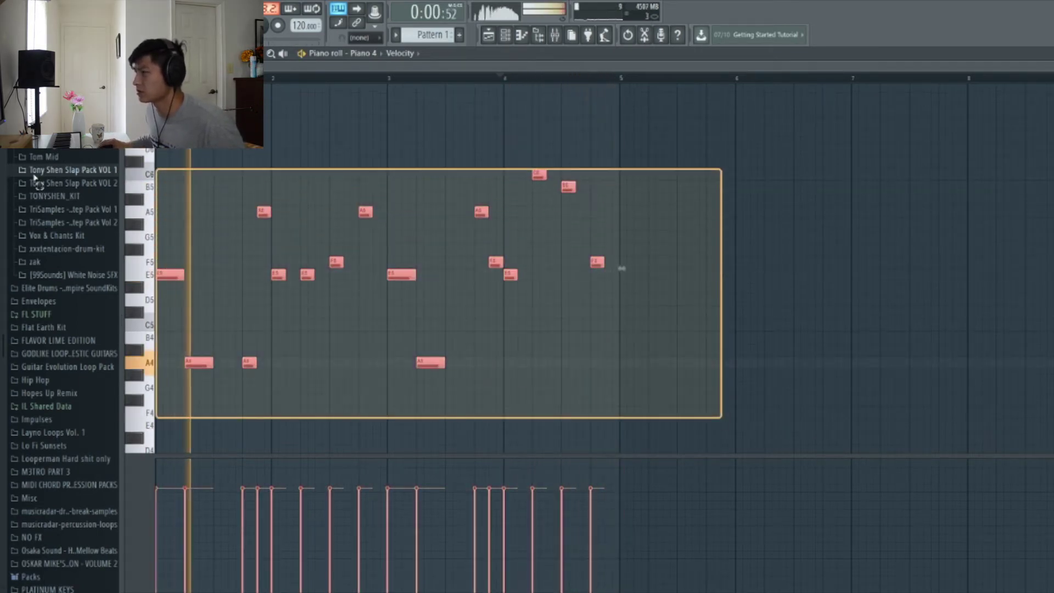
pyautogui.hotkey('ctrl', 'b')
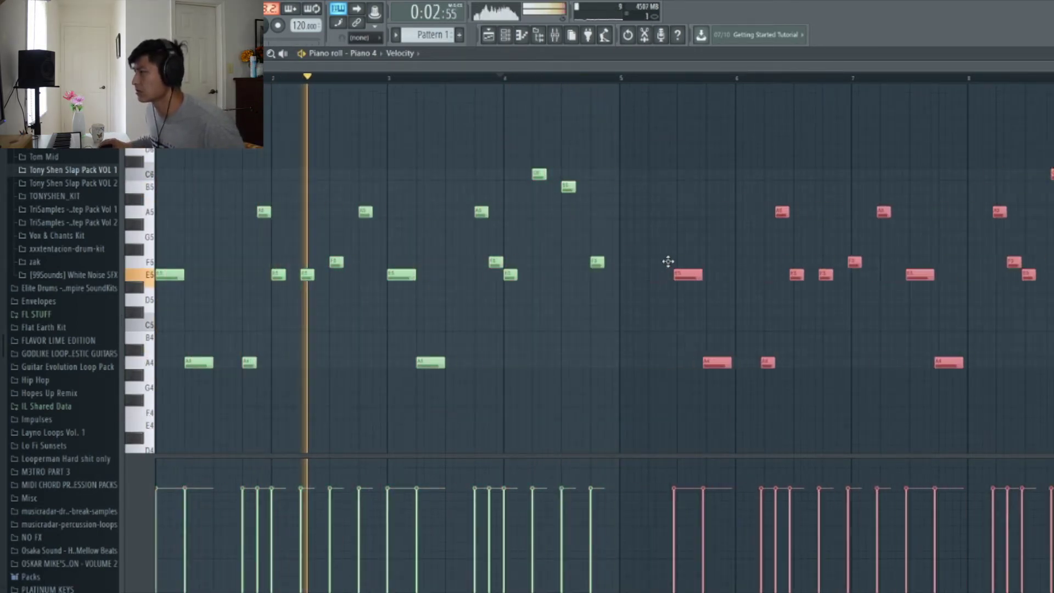
pyautogui.keyDown('ctrl'); pyautogui.click(631, 233); pyautogui.keyUp('ctrl')
pyautogui.scroll(-2, 565, 259)
pyautogui.scroll(-1, 432, 309)
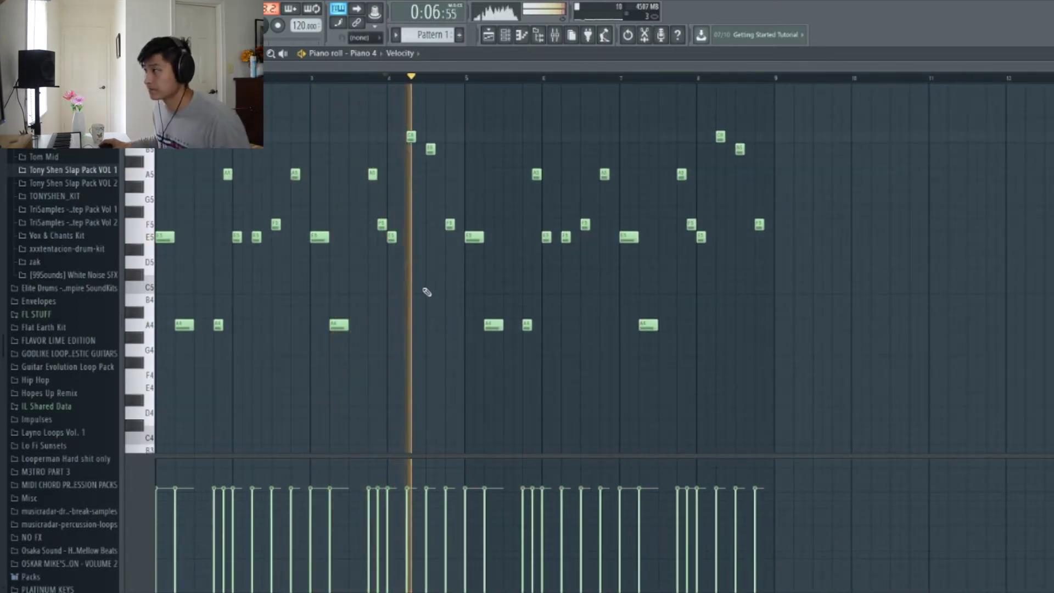
pyautogui.press('space')
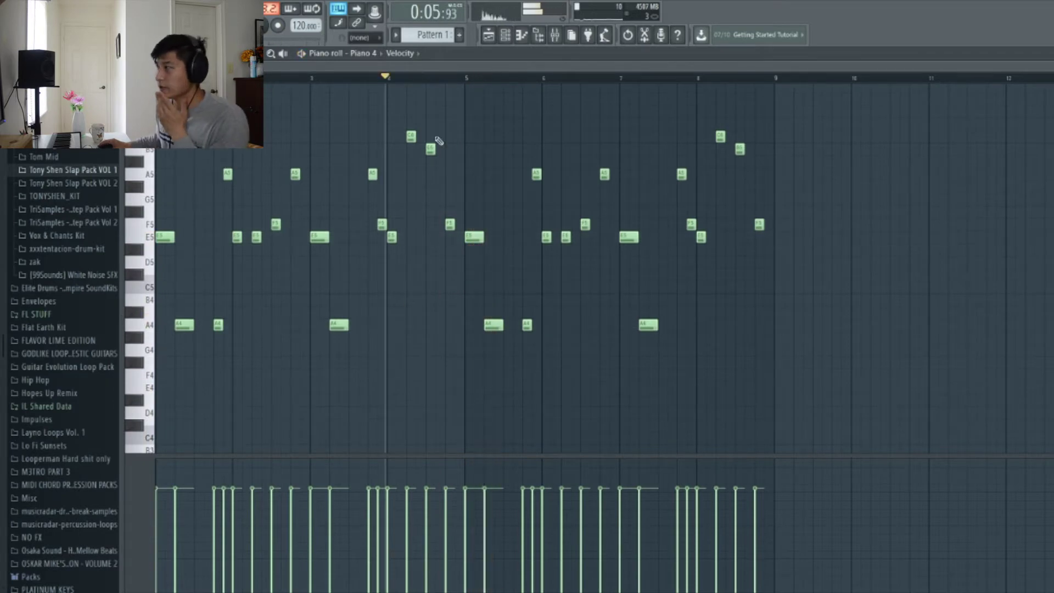
# Open the Piano 4 instrument, examine its effects settings while the melody plays, and close it
pyautogui.click(505, 35)
pyautogui.click(330, 176)
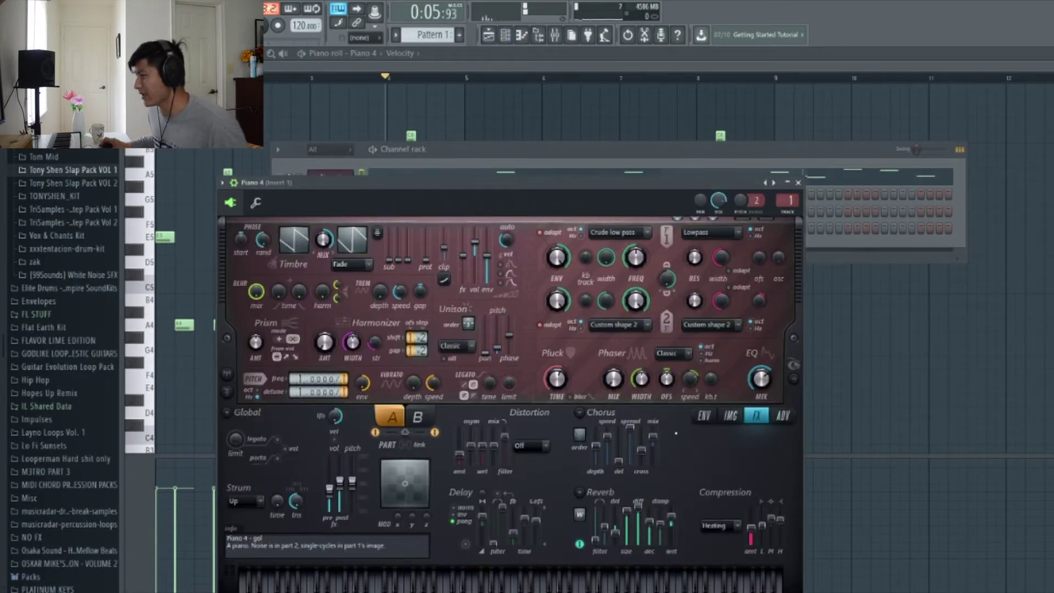
pyautogui.moveTo(526, 191); pyautogui.dragTo(500, 79)
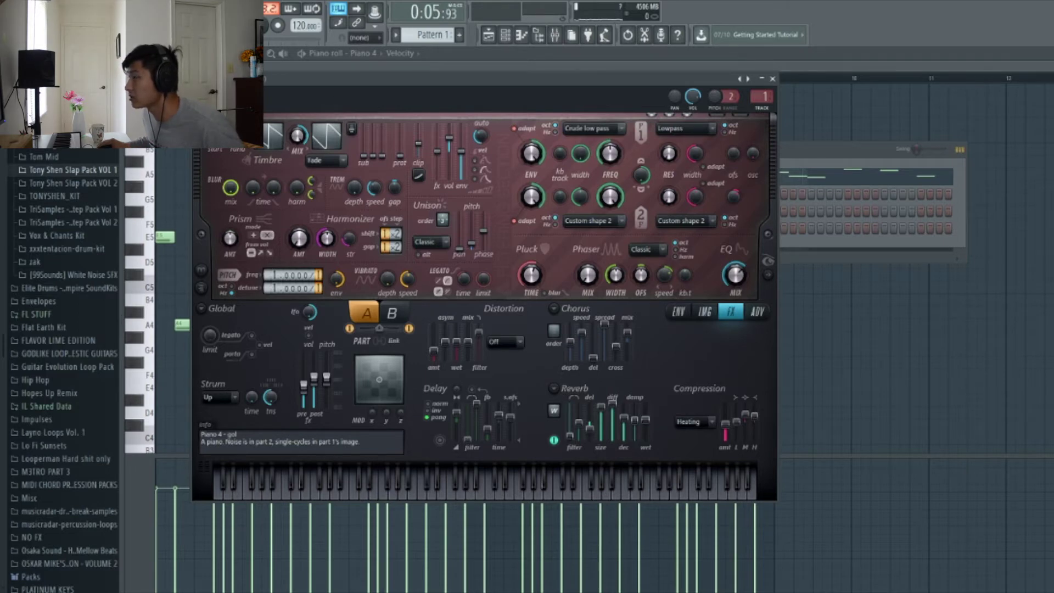
pyautogui.press('space')
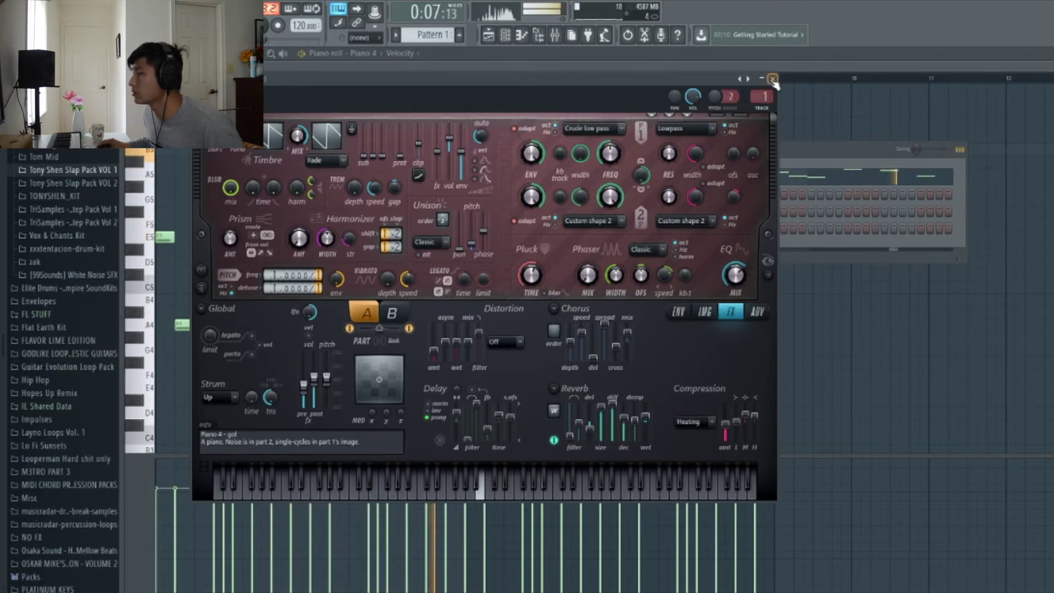
pyautogui.click(772, 79)
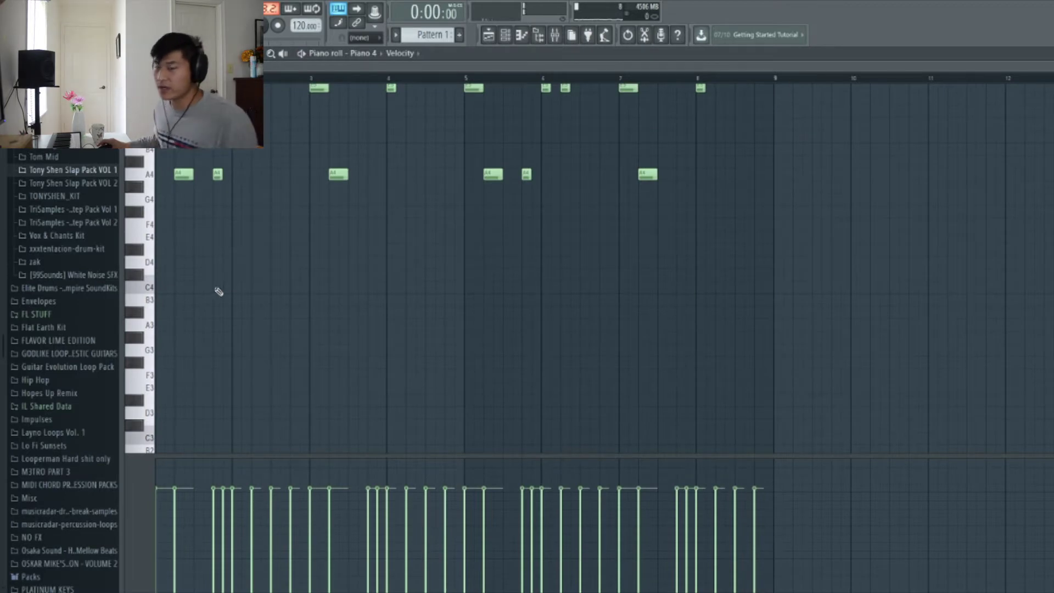
pyautogui.scroll(1, 212, 295)
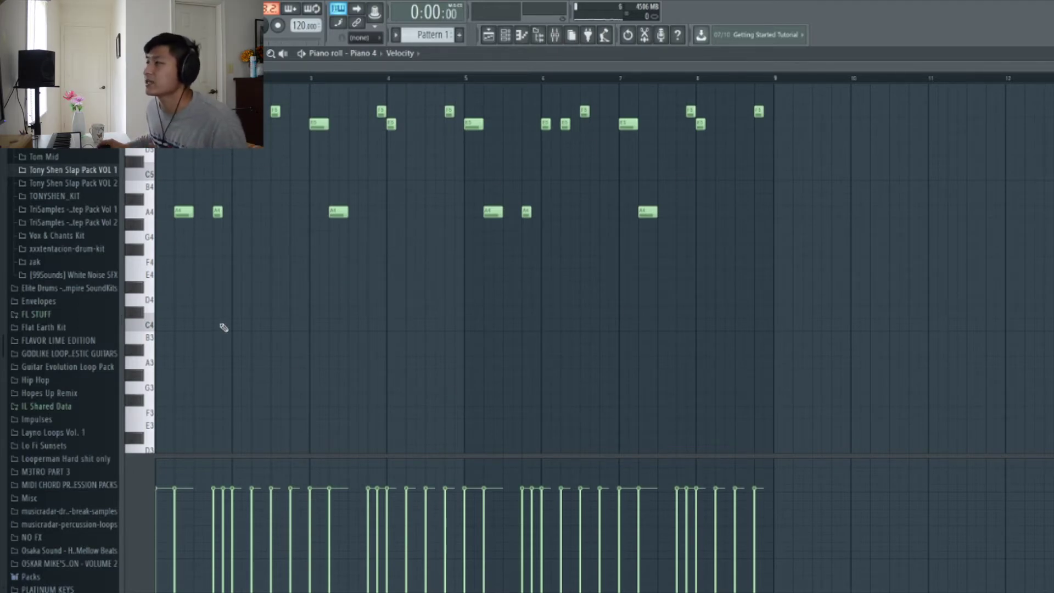
# Add a short E4 bass note at the start of bar 1 and play the melody with it
pyautogui.click(160, 274)
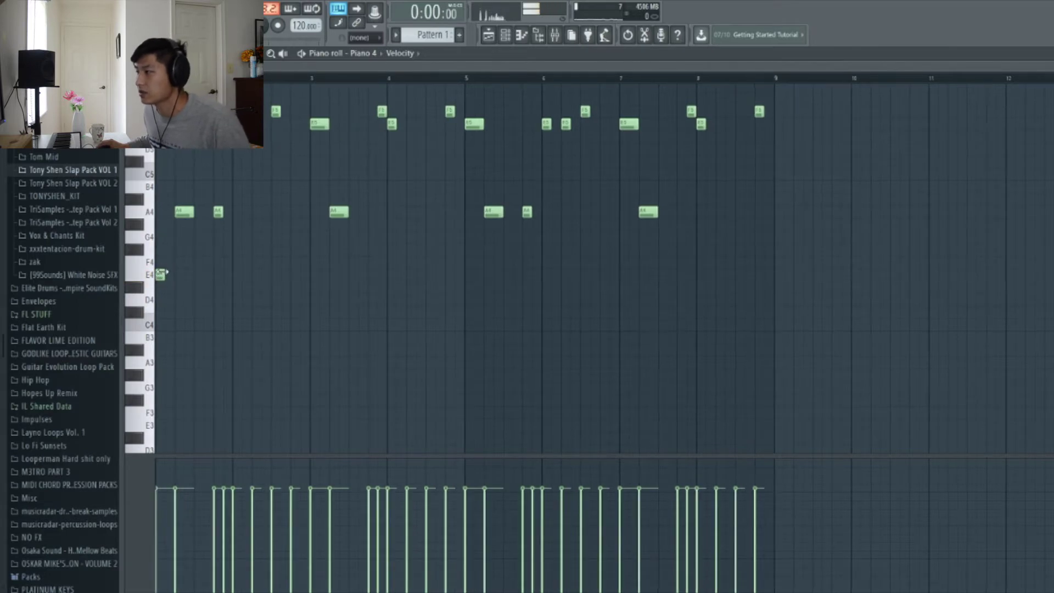
pyautogui.press('space')
pyautogui.scroll(1, 250, 315)
pyautogui.scroll(-2, 253, 317)
pyautogui.scroll(1, 275, 324)
pyautogui.press('space')
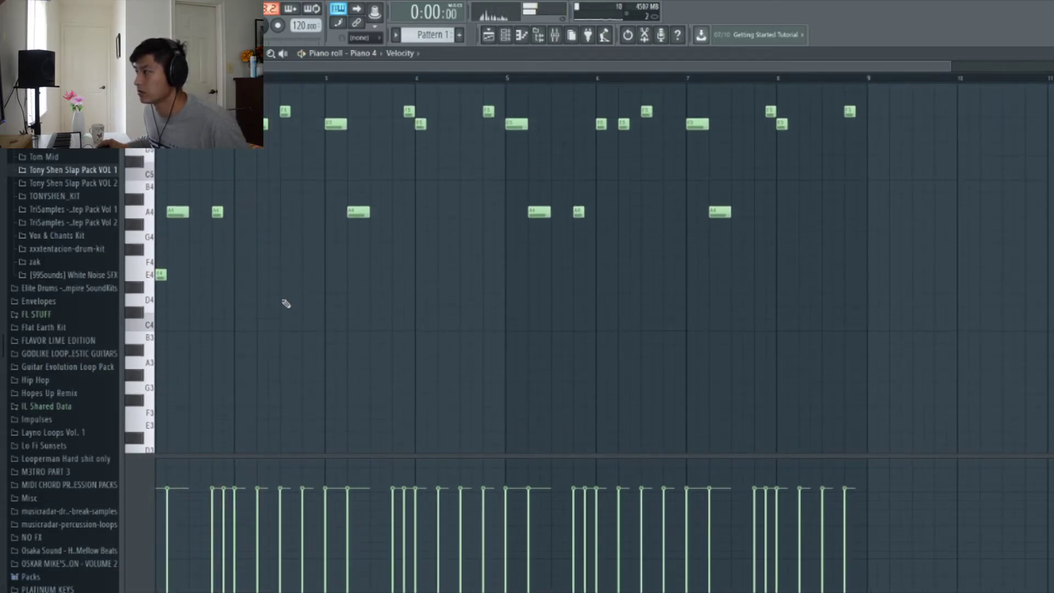
# Add a one-beat F4 on beat 3 of bar 2, lengthen bar 1's E4 to one beat, and listen
pyautogui.click(277, 264)
pyautogui.moveTo(281, 263); pyautogui.dragTo(287, 266)
pyautogui.press('space')
pyautogui.scroll(4, 297, 285)
pyautogui.scroll(-1, 293, 299)
pyautogui.scroll(-3, 298, 335)
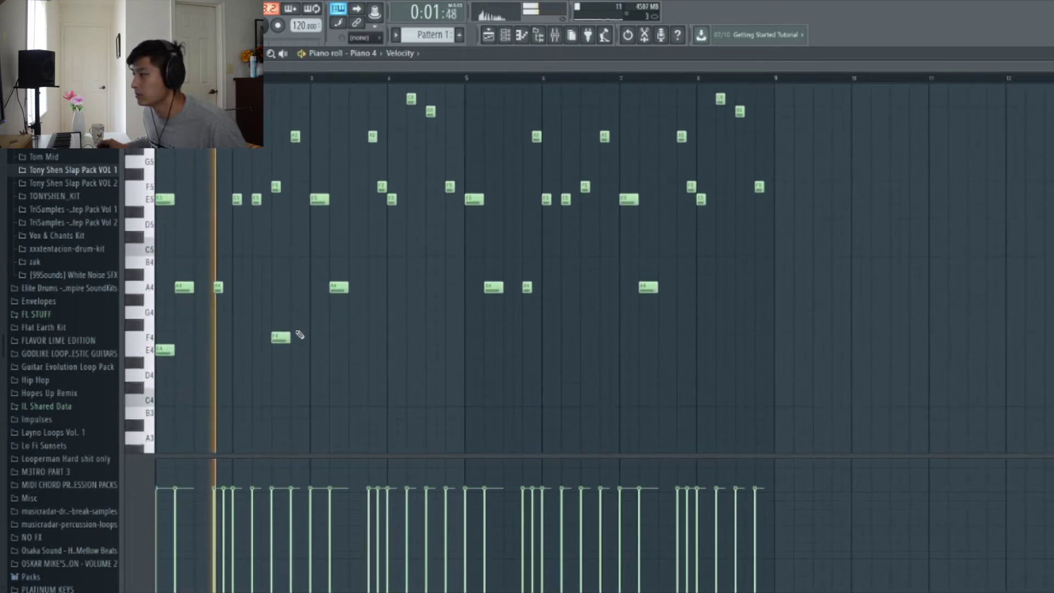
pyautogui.scroll(2, 304, 327)
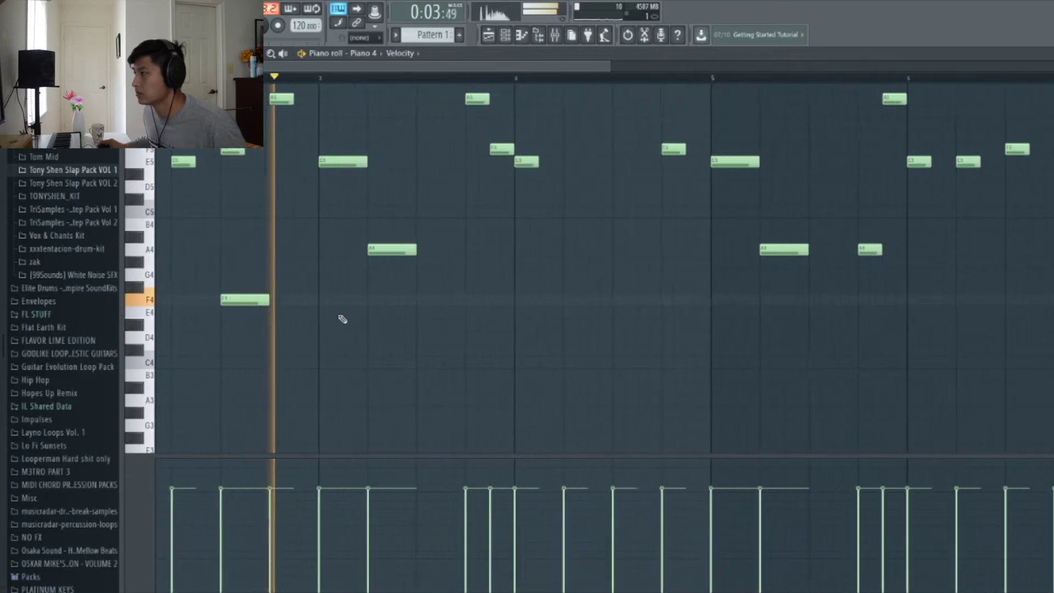
pyautogui.press('space')
# Add one-beat bass notes in bar 3, E4 on beat 1 and A3 on beat 2, and start playback
pyautogui.click(321, 314)
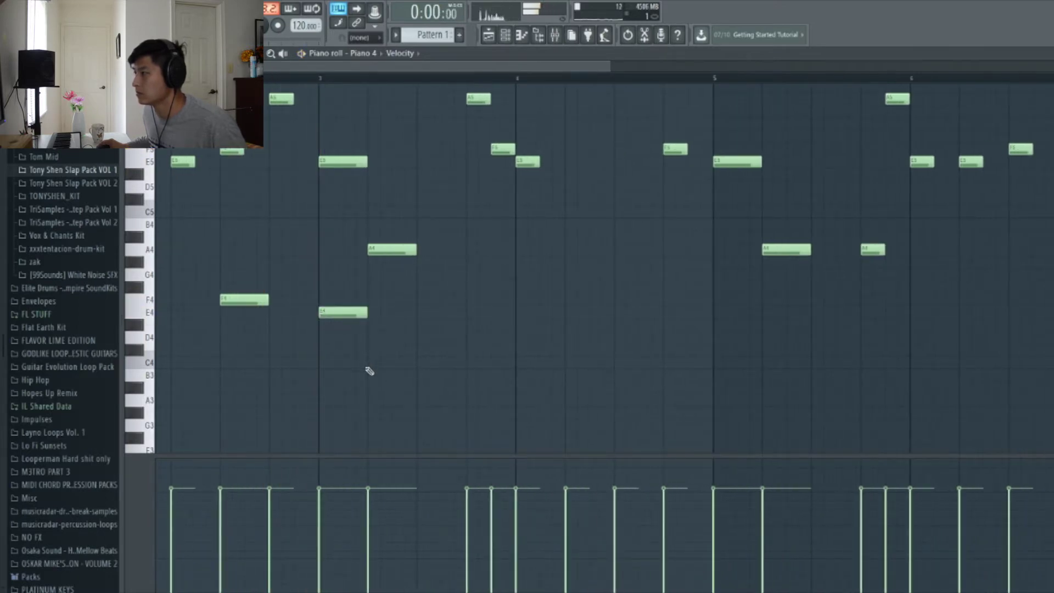
pyautogui.click(375, 402)
pyautogui.scroll(-2, 409, 357)
pyautogui.press('space')
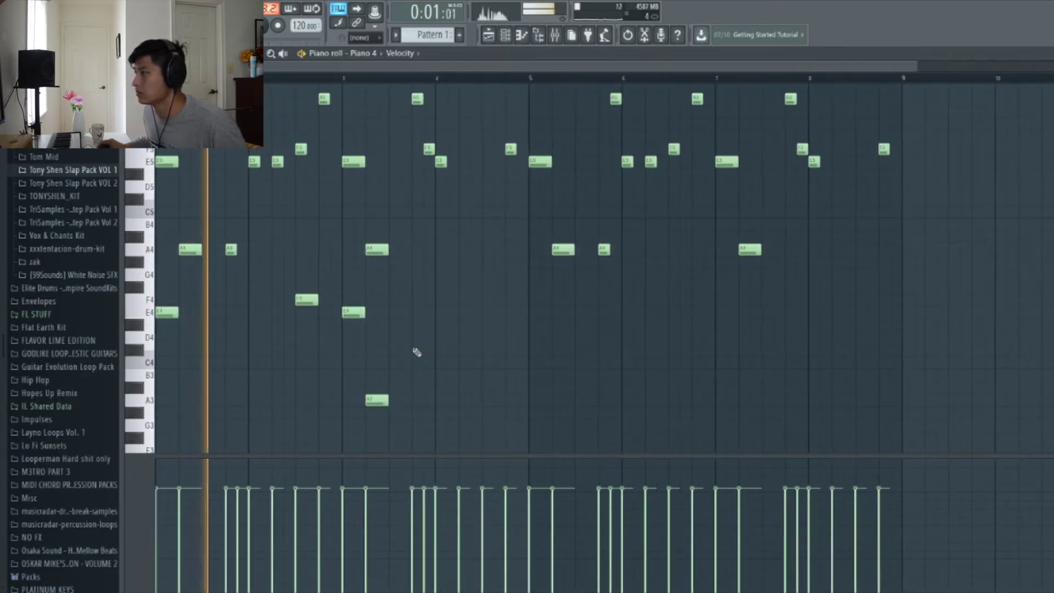
# Add a one-beat E4 bass note at the start of bar 4 while listening to the melody
pyautogui.click(440, 311)
pyautogui.moveTo(438, 308); pyautogui.dragTo(435, 308)
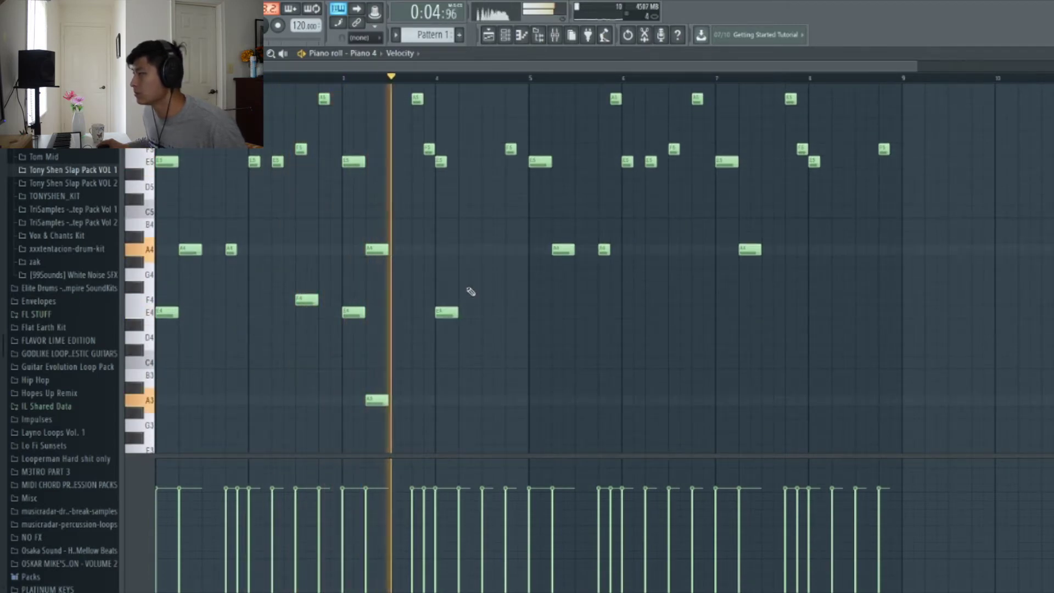
pyautogui.scroll(3, 494, 357)
pyautogui.keyDown('ctrl'); pyautogui.scroll(2, 503, 374); pyautogui.keyUp('ctrl')
pyautogui.press('space')
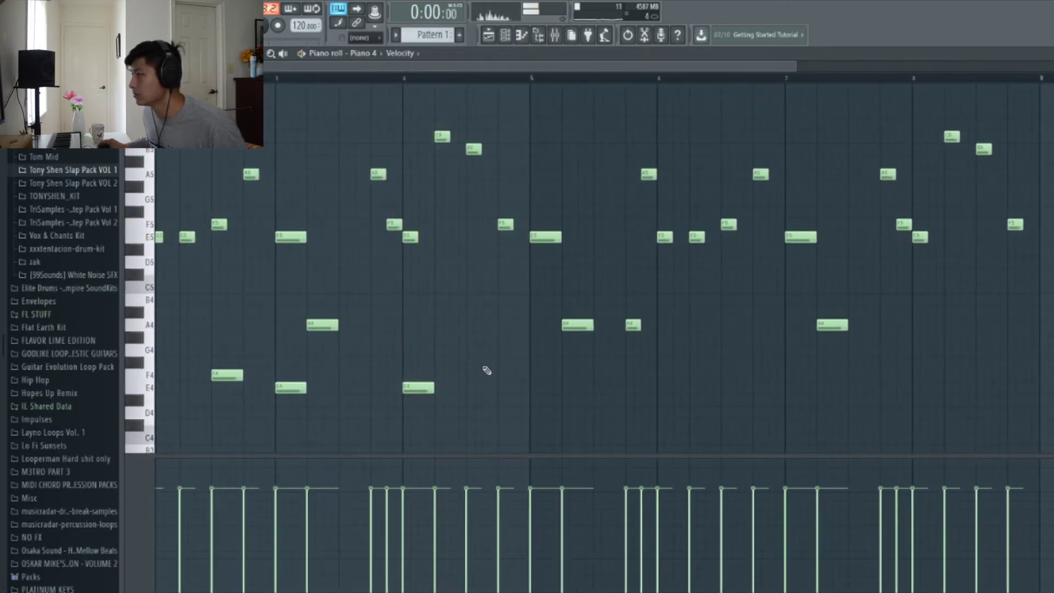
# Add a B3 on beat 3 of bar 4 and a second B3 half a beat after it, and start playback
pyautogui.scroll(-4, 486, 414)
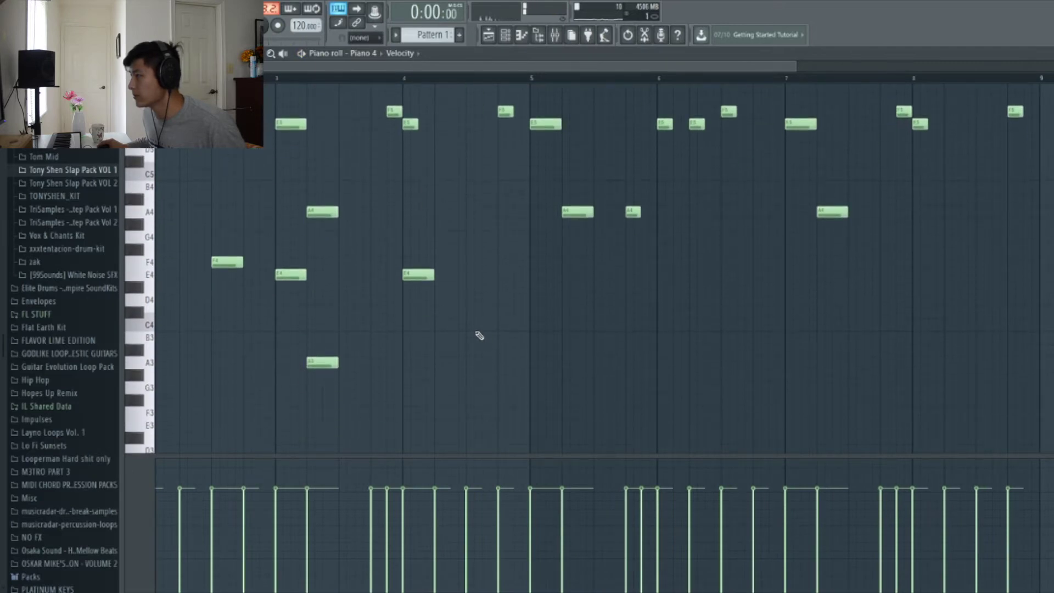
pyautogui.click(478, 335)
pyautogui.scroll(4, 489, 221)
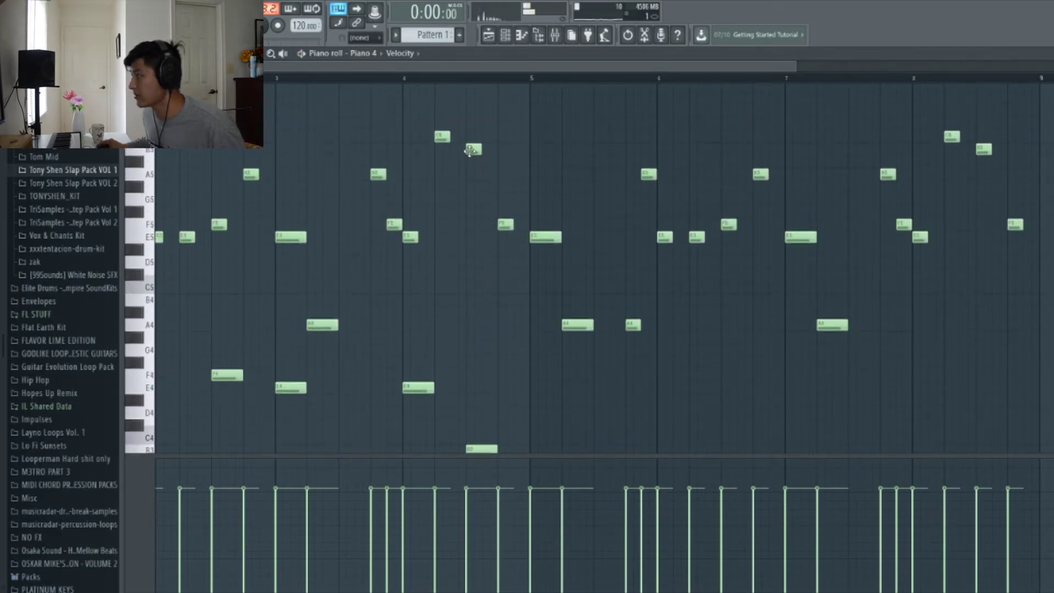
pyautogui.scroll(-3, 495, 419)
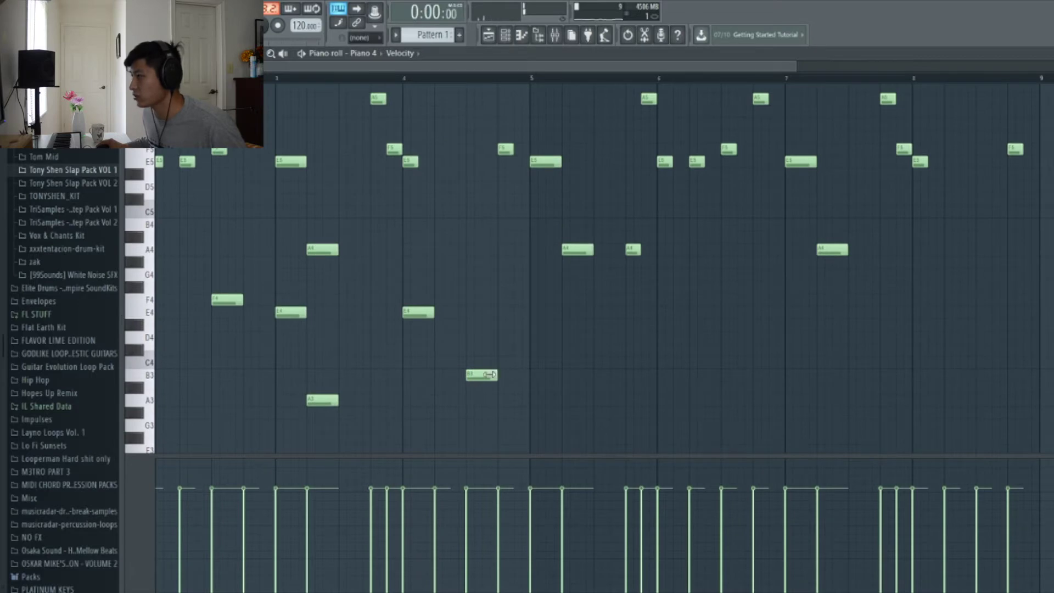
pyautogui.moveTo(492, 376); pyautogui.dragTo(487, 374)
pyautogui.press('space')
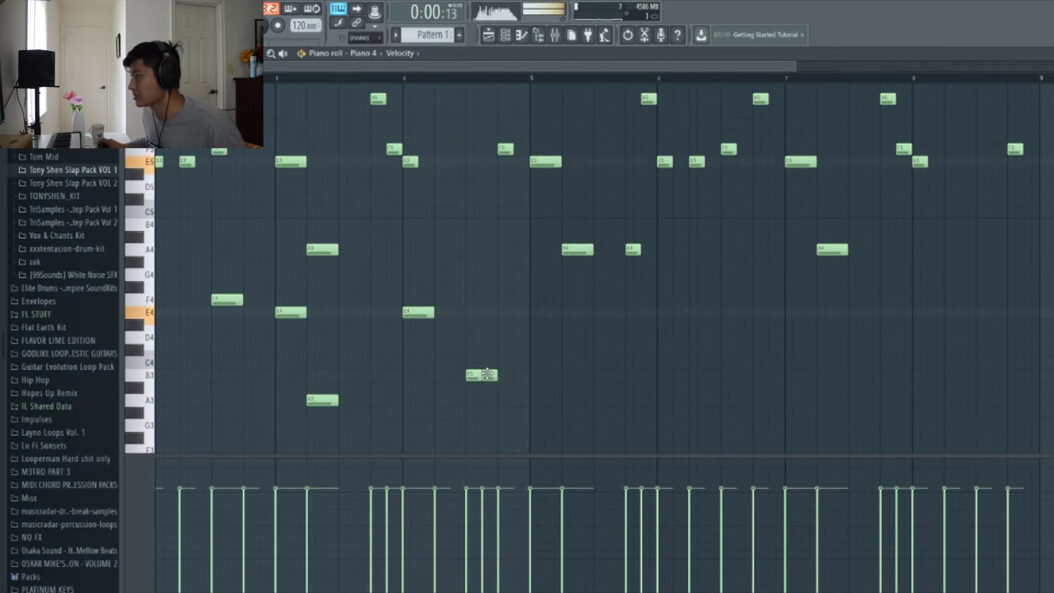
# Lengthen the second B3 in bar 4 to one beat
pyautogui.scroll(3, 487, 374)
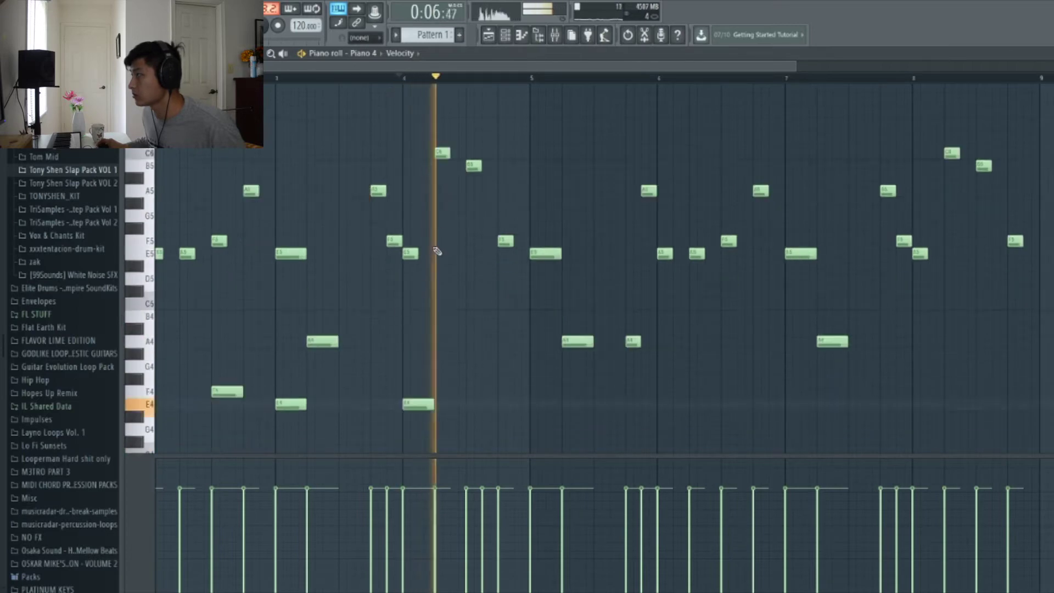
pyautogui.scroll(-2, 456, 263)
pyautogui.keyDown('ctrl'); pyautogui.scroll(-1, 478, 276); pyautogui.keyUp('ctrl')
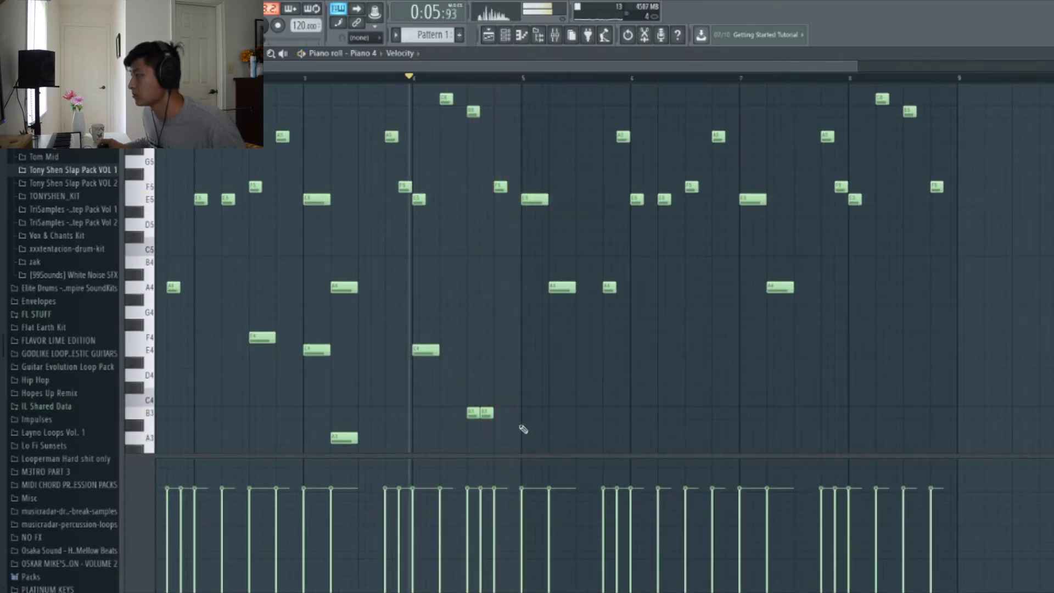
pyautogui.moveTo(492, 414); pyautogui.dragTo(503, 416)
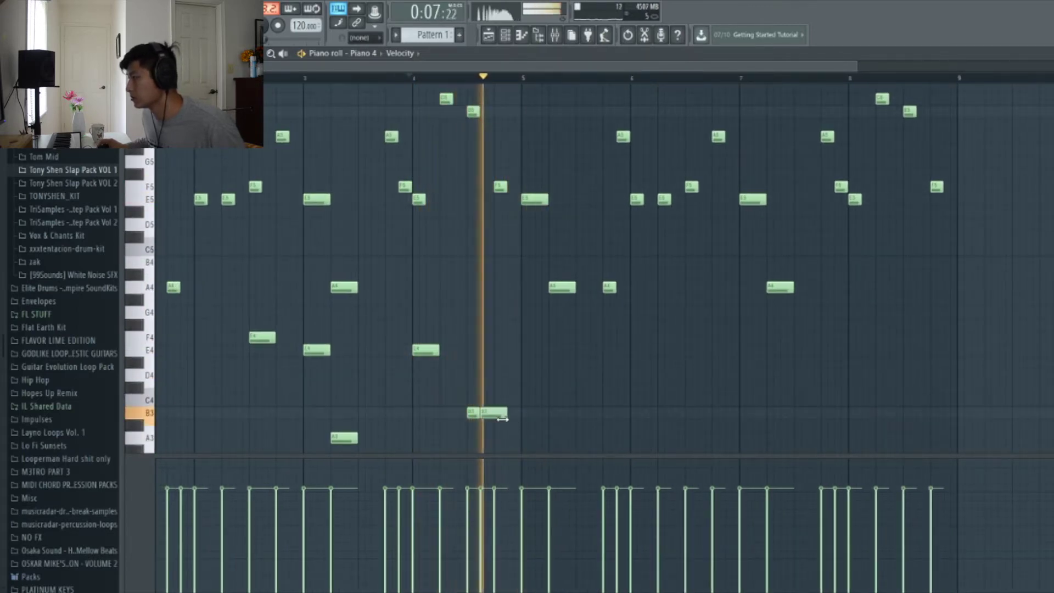
# Add a one-beat E4 bass note at the start of bar 5 and listen to it
pyautogui.scroll(-1, 531, 409)
pyautogui.click(531, 313)
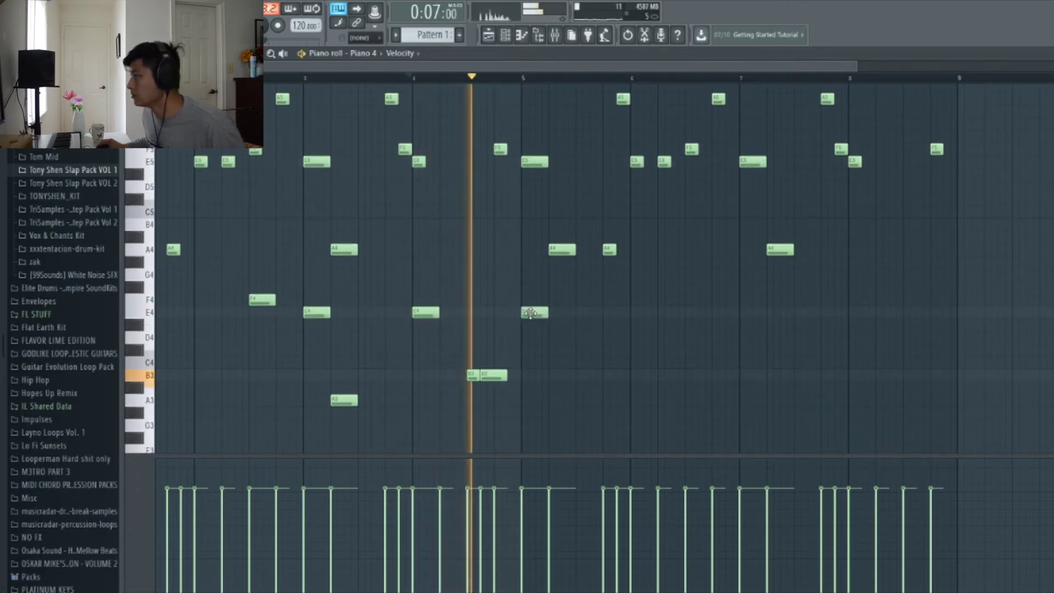
pyautogui.keyDown('ctrl'); pyautogui.scroll(2, 665, 389); pyautogui.keyUp('ctrl')
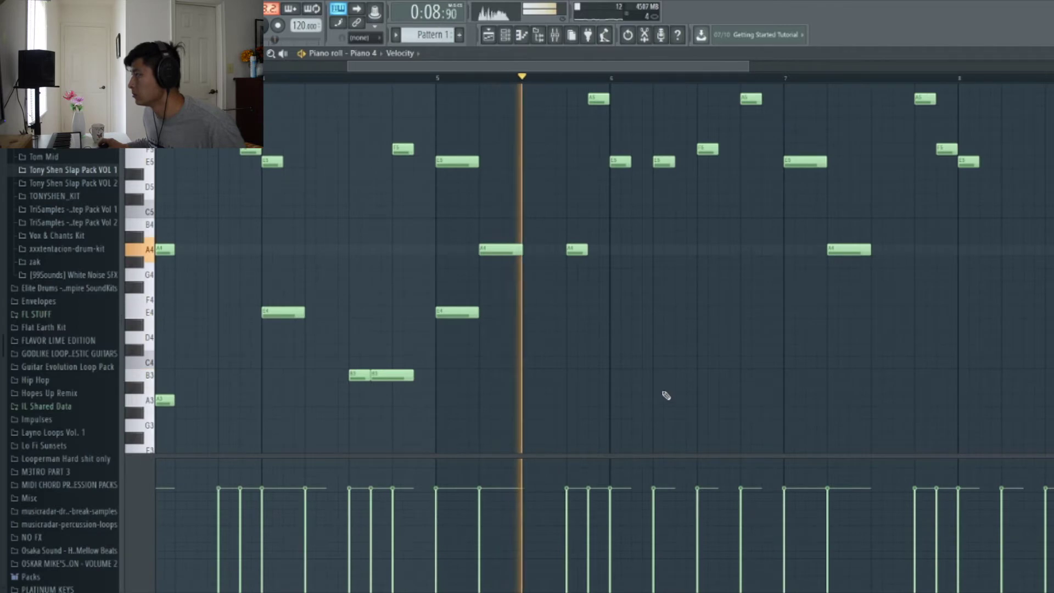
pyautogui.press('space')
# Add a one-beat A3 on beat 4 of bar 5 and a one-beat E4 at the start of bar 6
pyautogui.click(577, 401)
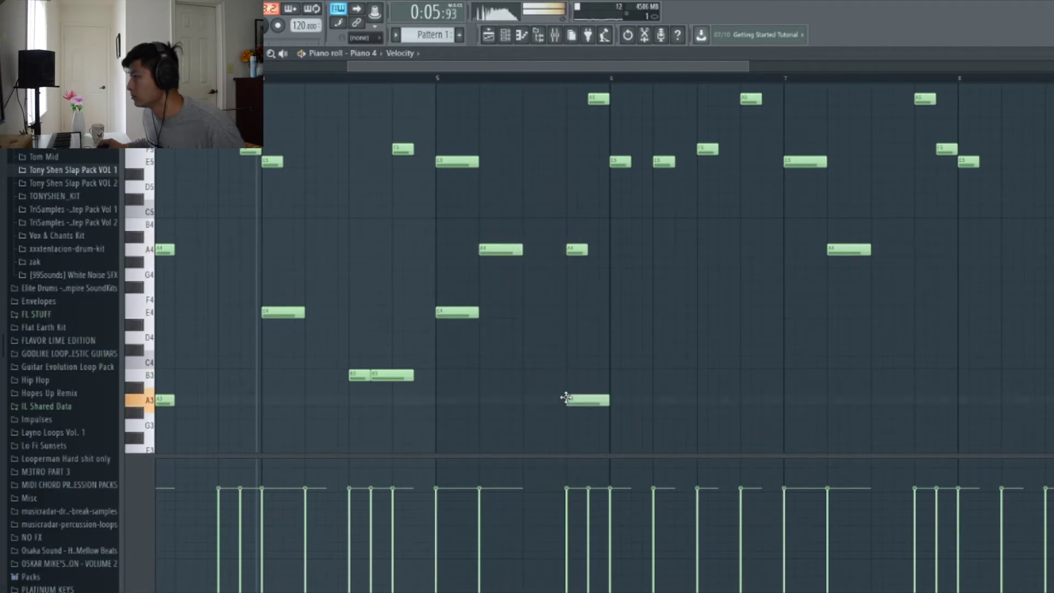
pyautogui.click(616, 379)
pyautogui.moveTo(618, 378); pyautogui.dragTo(631, 305)
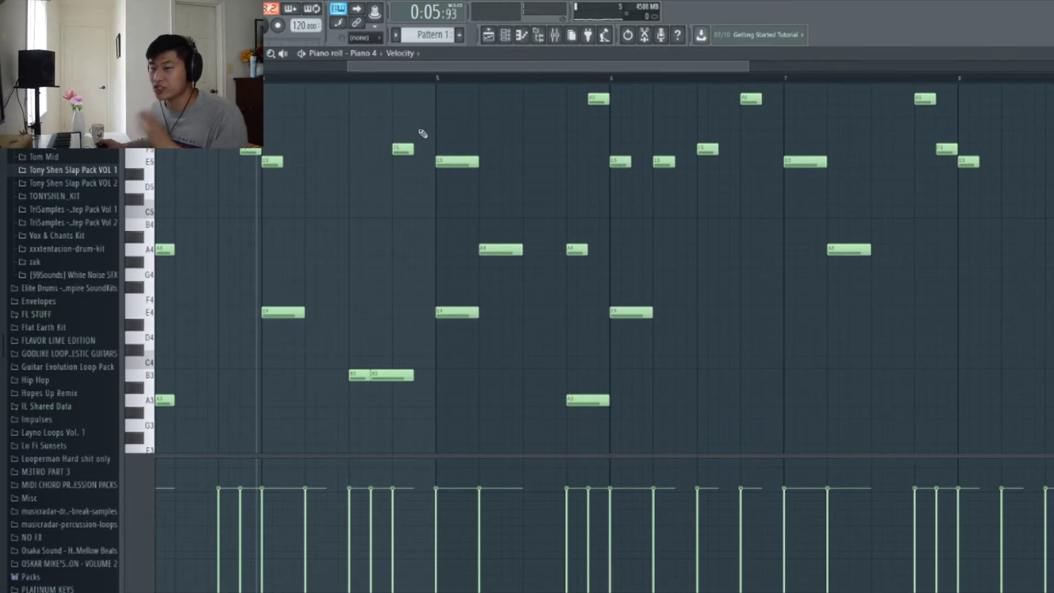
# Play the melody through bar 6 and add a one-beat E4 bass note at the start of bar 7
pyautogui.press('space')
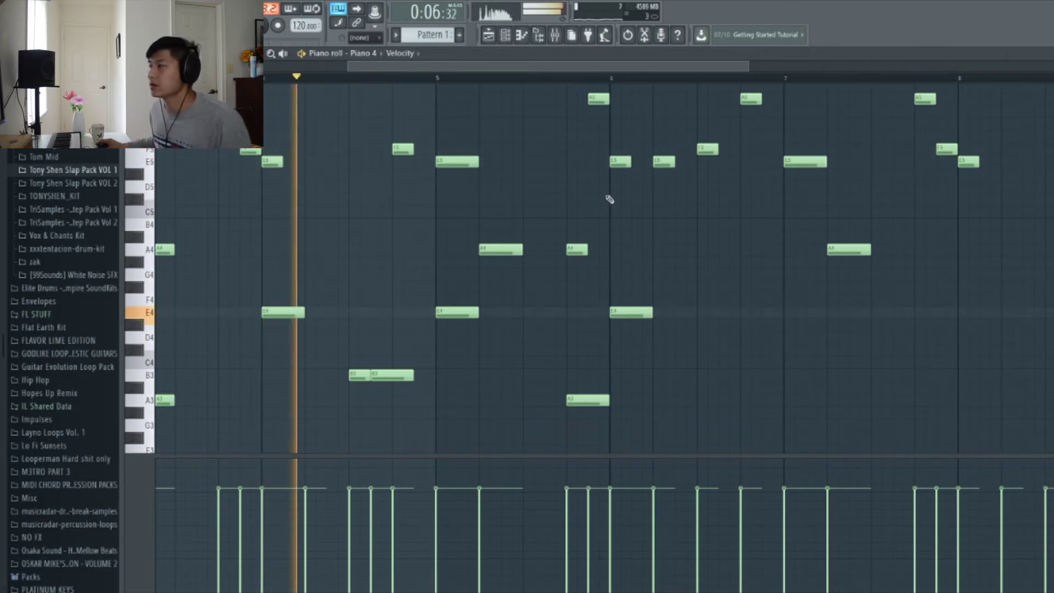
pyautogui.scroll(-2, 648, 219)
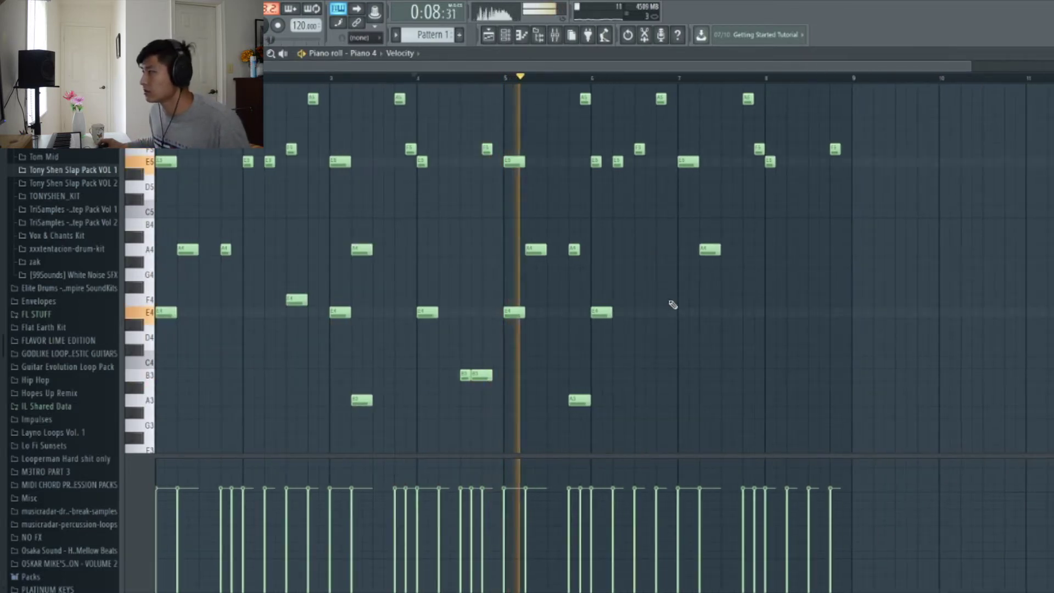
pyautogui.scroll(2, 665, 303)
pyautogui.scroll(-2, 686, 314)
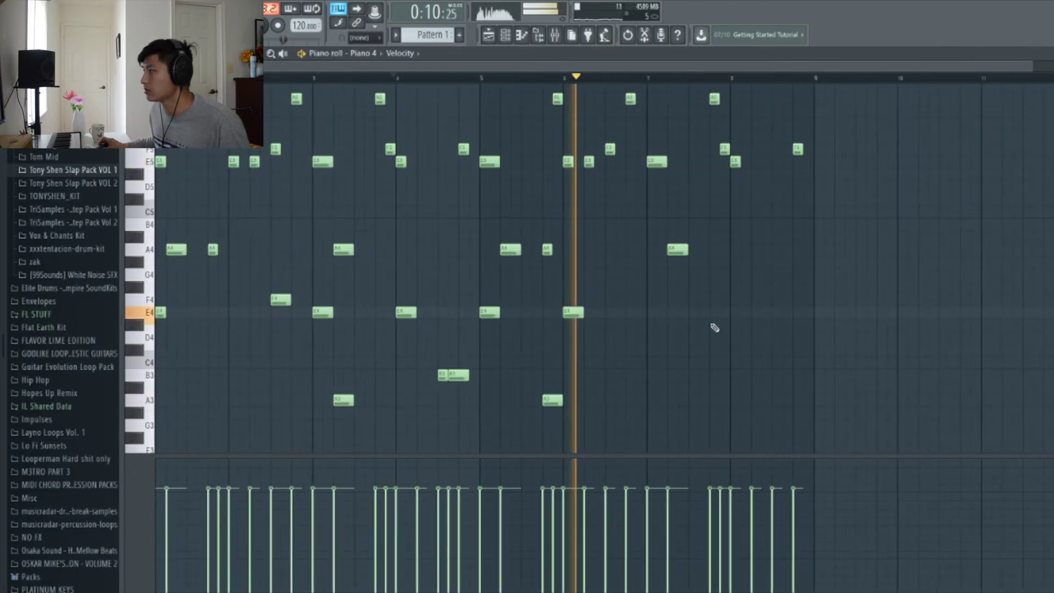
pyautogui.scroll(2, 775, 342)
pyautogui.press('space')
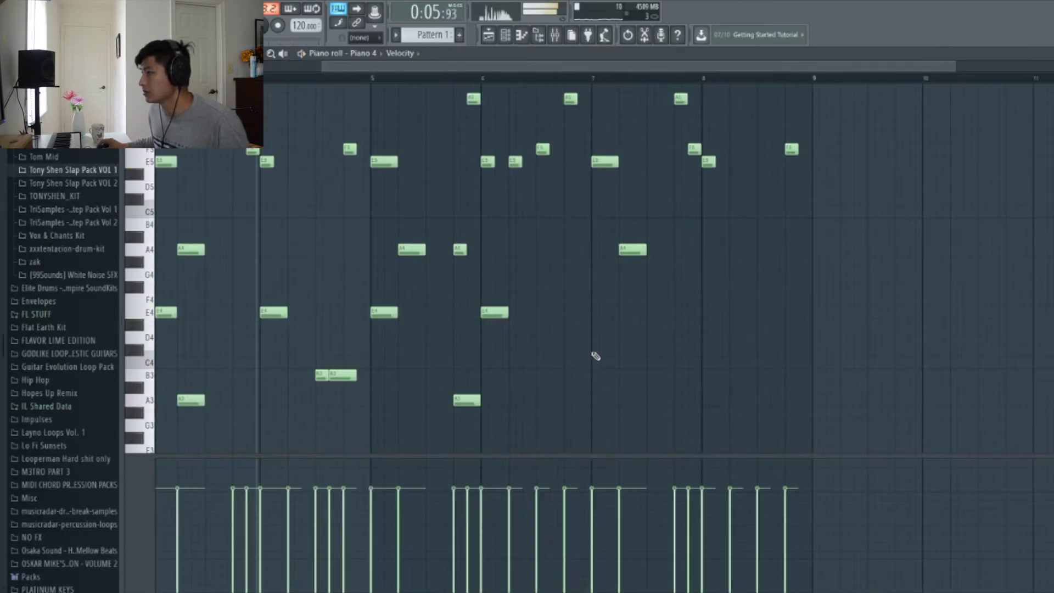
pyautogui.click(592, 301)
pyautogui.moveTo(602, 301); pyautogui.dragTo(603, 308)
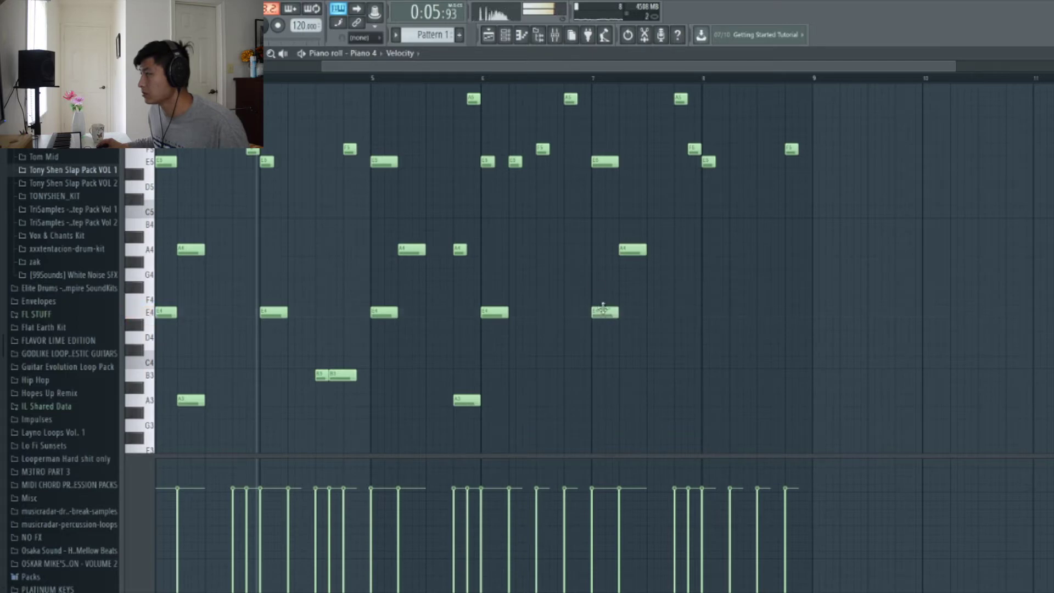
# Play the melody from bar 7 and add a one-beat E4 bass note at the start of bar 8
pyautogui.click(596, 80)
pyautogui.press('space')
pyautogui.scroll(-1, 747, 266)
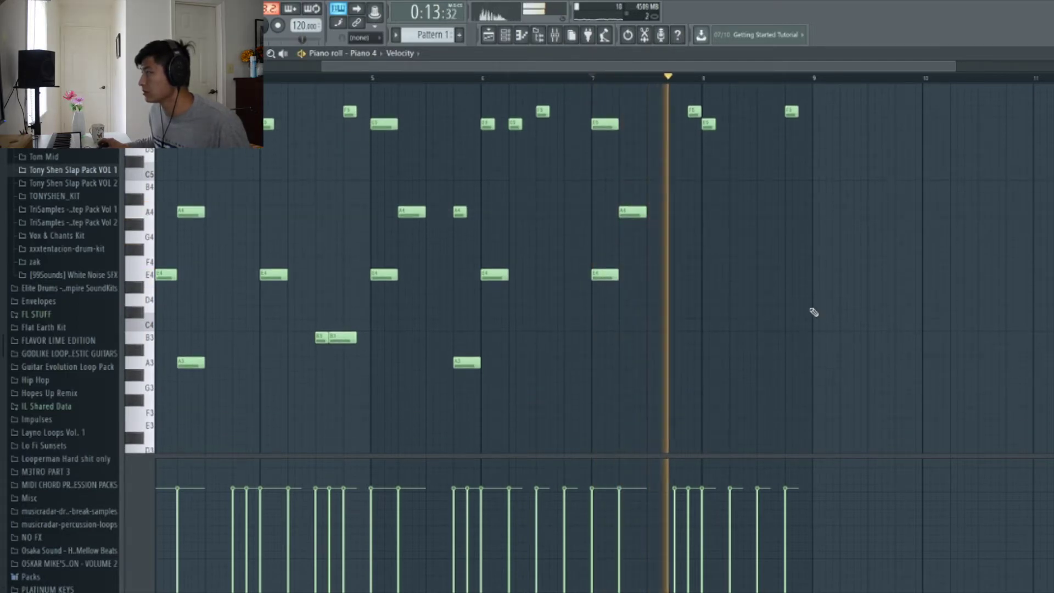
pyautogui.scroll(2, 766, 365)
pyautogui.press('space')
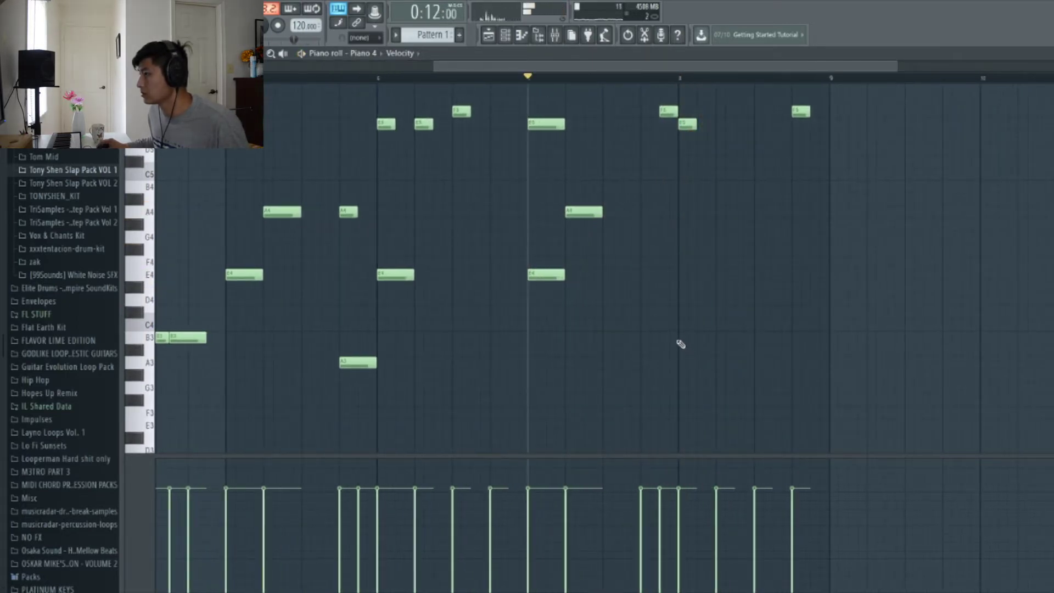
pyautogui.click(674, 270)
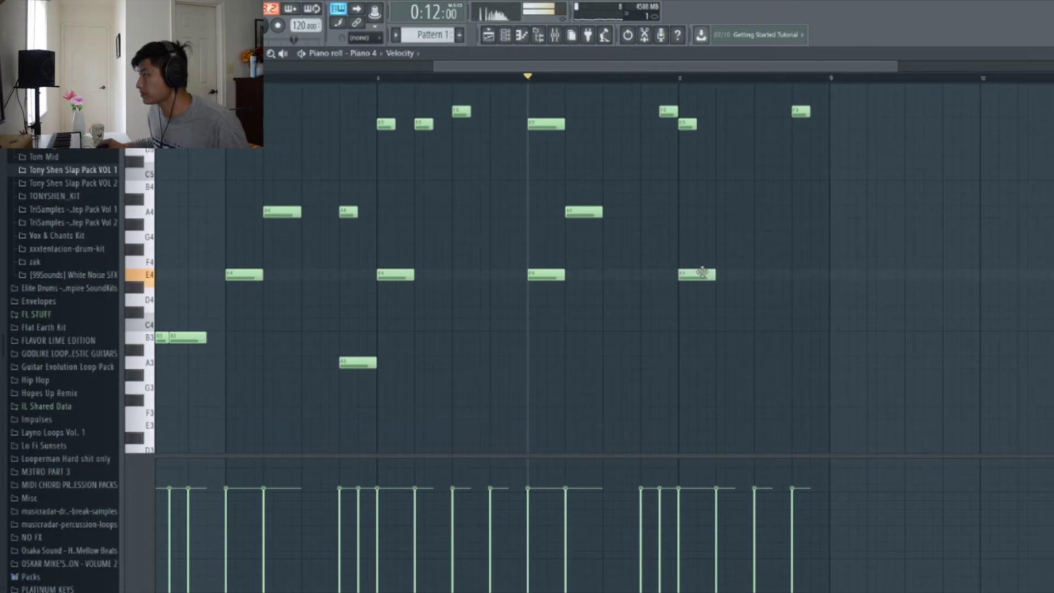
# Play from bar 8, add a one-beat F4 on beat 4 of that bar, and listen to the looped melody
pyautogui.scroll(4, 706, 265)
pyautogui.click(680, 78)
pyautogui.press('space')
pyautogui.scroll(-3, 786, 273)
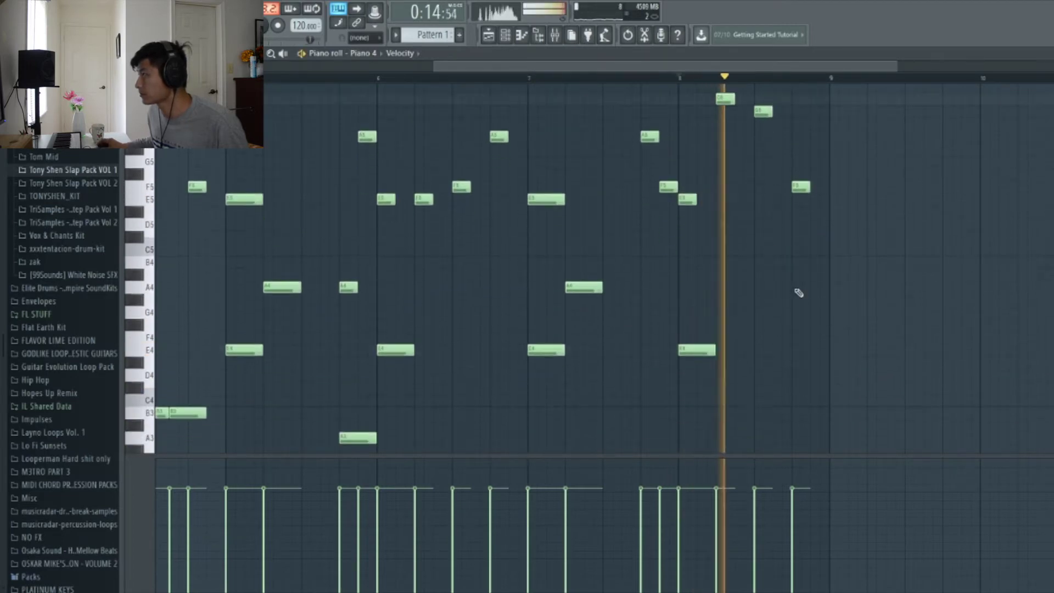
pyautogui.press('space')
pyautogui.moveTo(785, 297)
pyautogui.mouseDown()
pyautogui.moveTo(788, 278)
pyautogui.moveTo(793, 296)
pyautogui.mouseUp()
pyautogui.press('space')
pyautogui.scroll(-3, 796, 260)
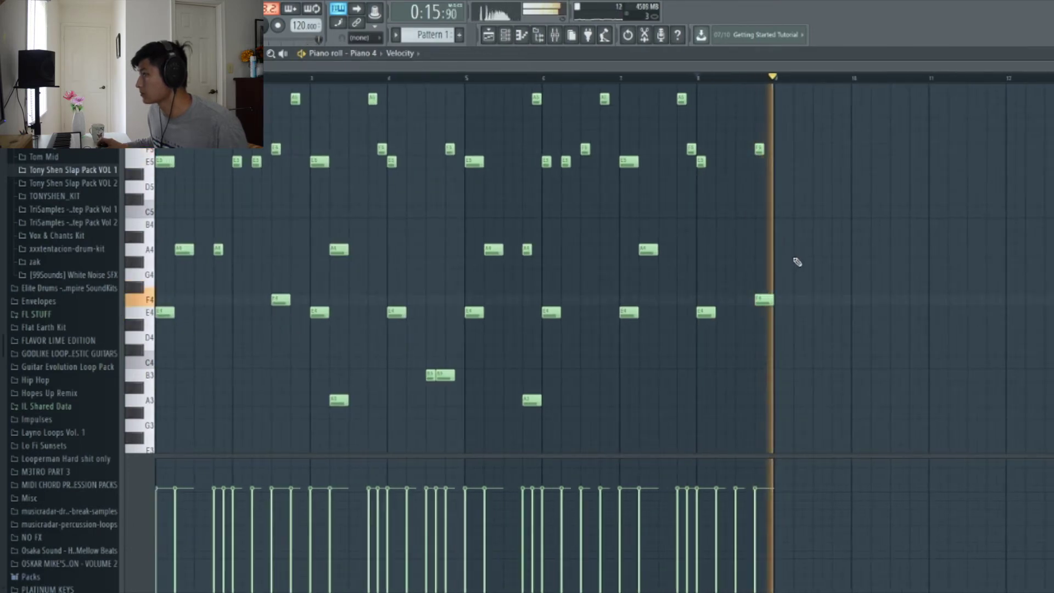
pyautogui.scroll(2, 799, 264)
pyautogui.scroll(1, 799, 264)
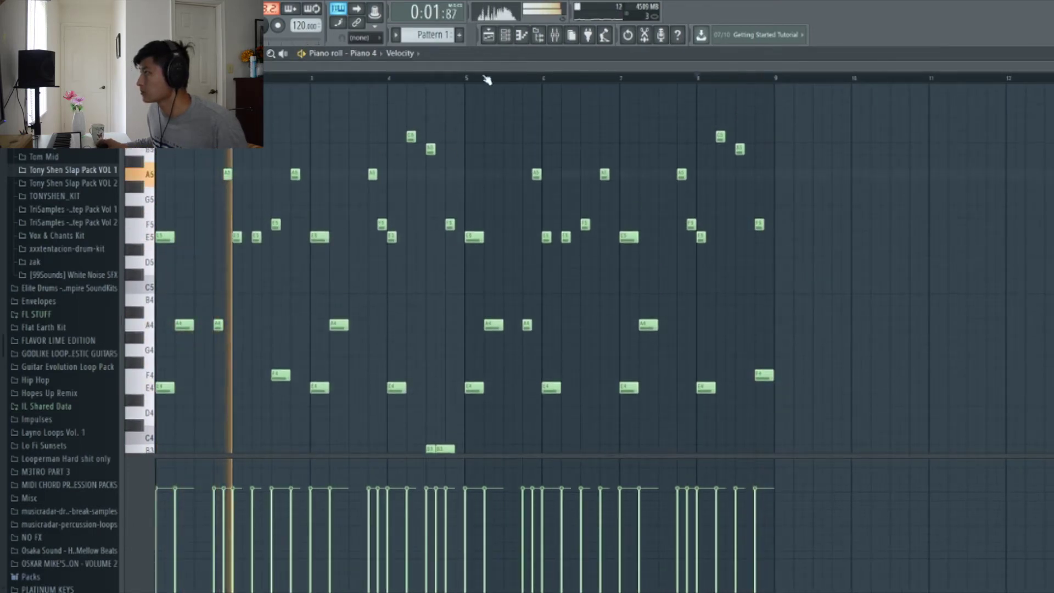
# Open the mixer and lower the volume of the Piano 4 track
pyautogui.click(488, 35)
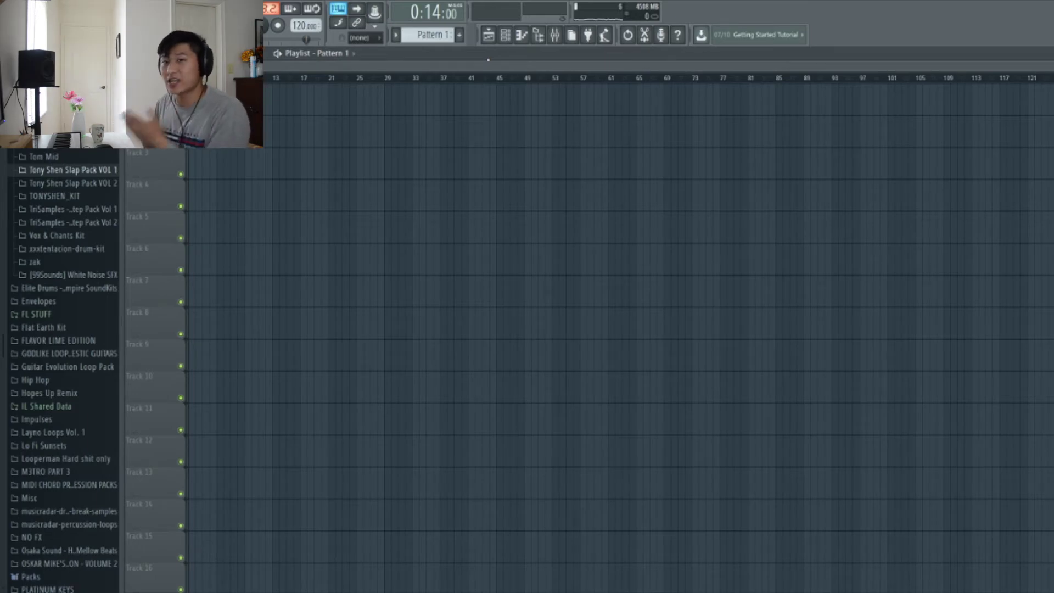
pyautogui.press('F6')
pyautogui.press('F9')
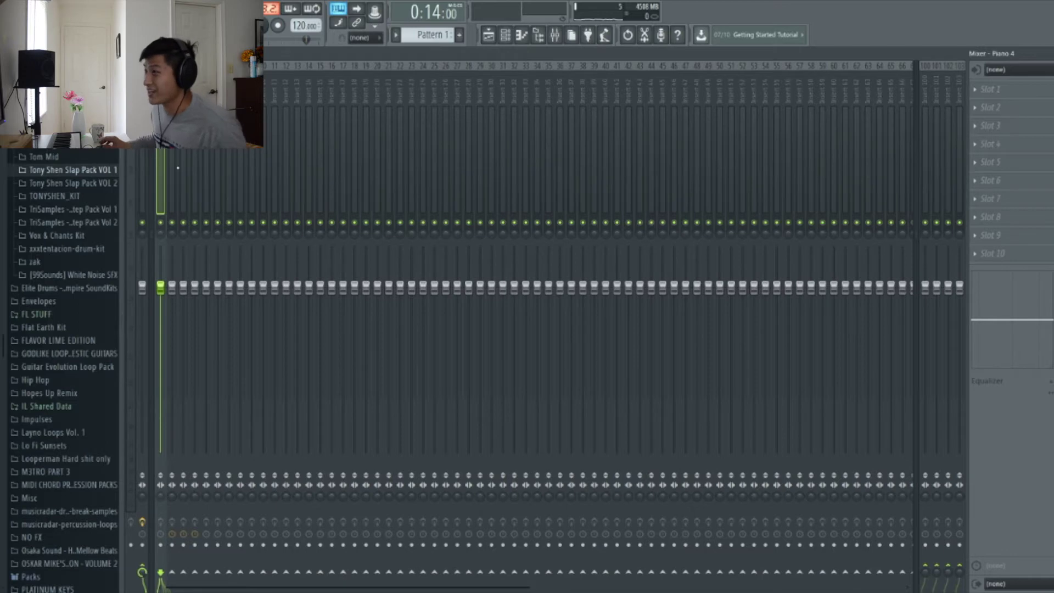
pyautogui.moveTo(160, 286); pyautogui.dragTo(165, 373)
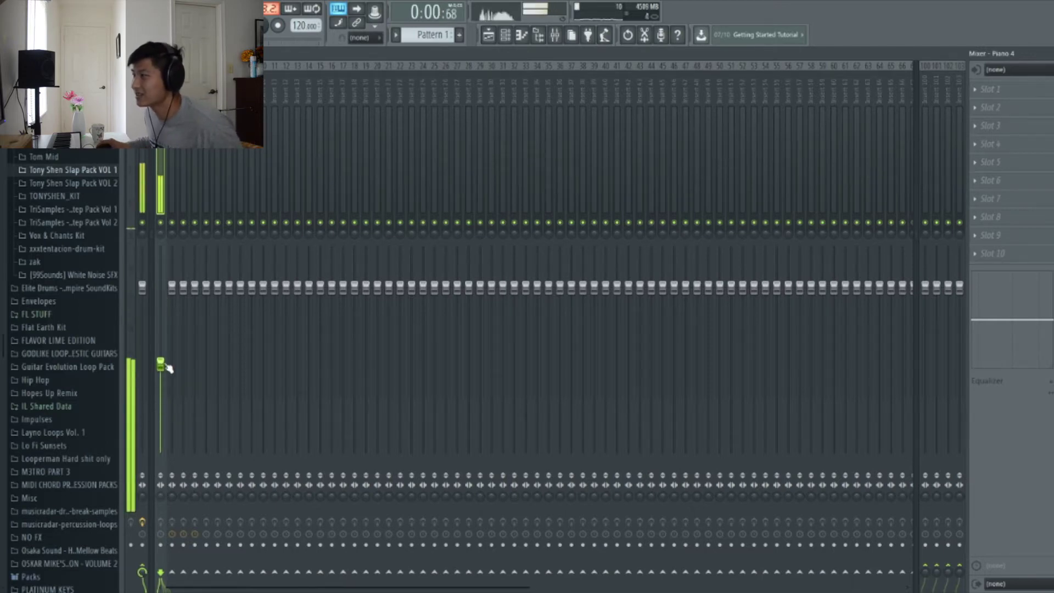
# Audition the snares in Tony Shen Slap Pack VOL 1 and load snare_pump onto the Clap channel
pyautogui.click(489, 35)
pyautogui.click(505, 36)
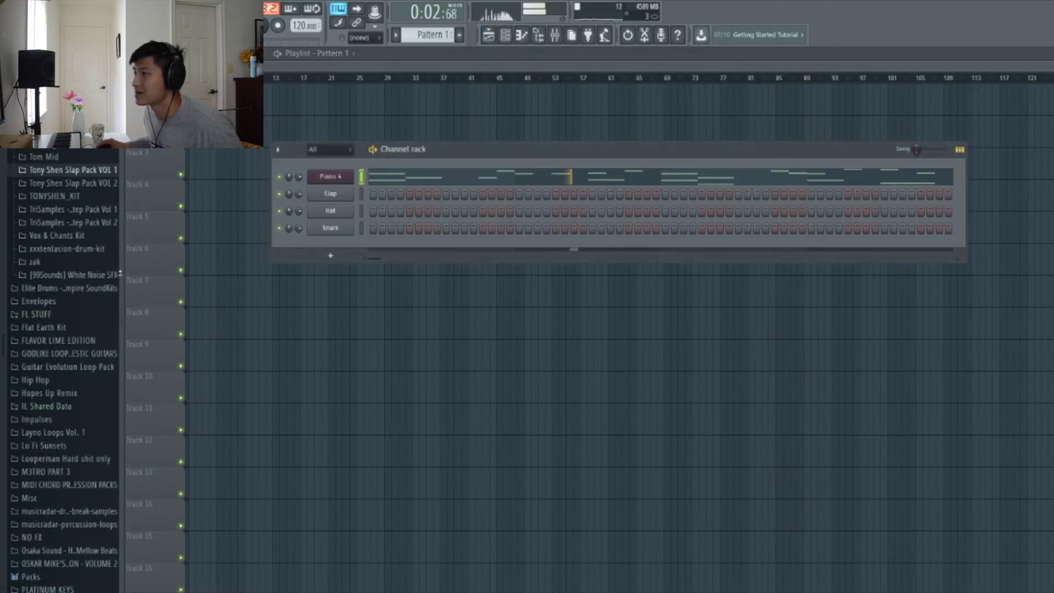
pyautogui.scroll(3, 73, 257)
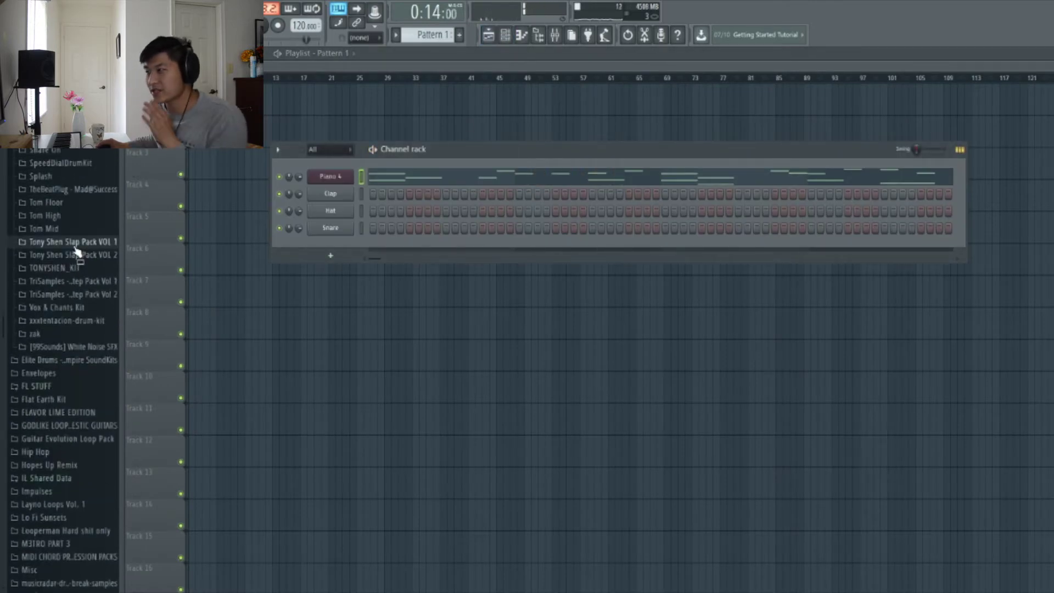
pyautogui.click(75, 244)
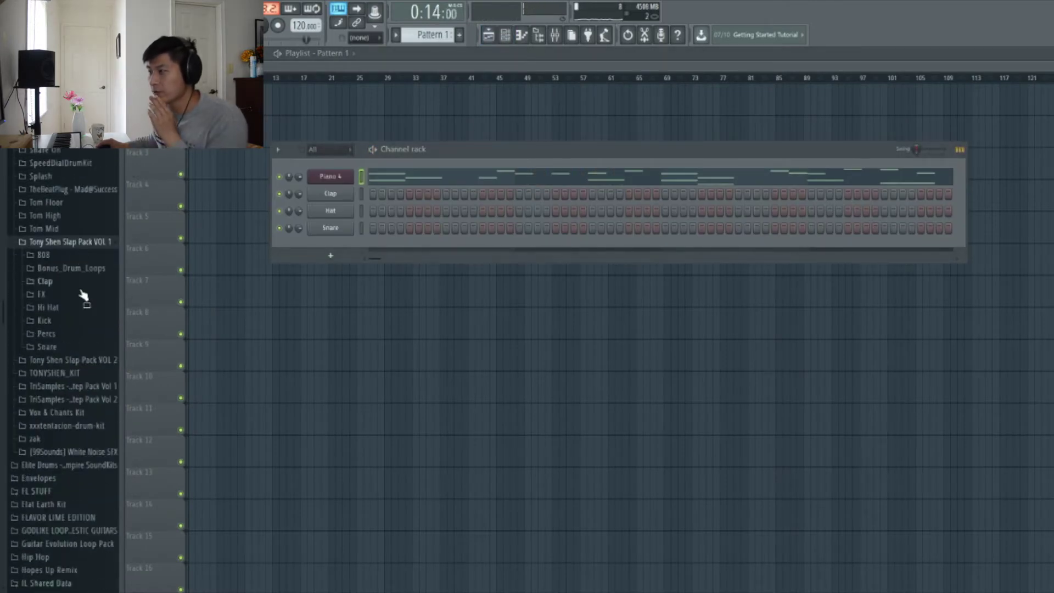
pyautogui.click(79, 347)
pyautogui.click(74, 398)
pyautogui.click(74, 387)
pyautogui.click(74, 399)
pyautogui.moveTo(75, 405); pyautogui.dragTo(330, 193)
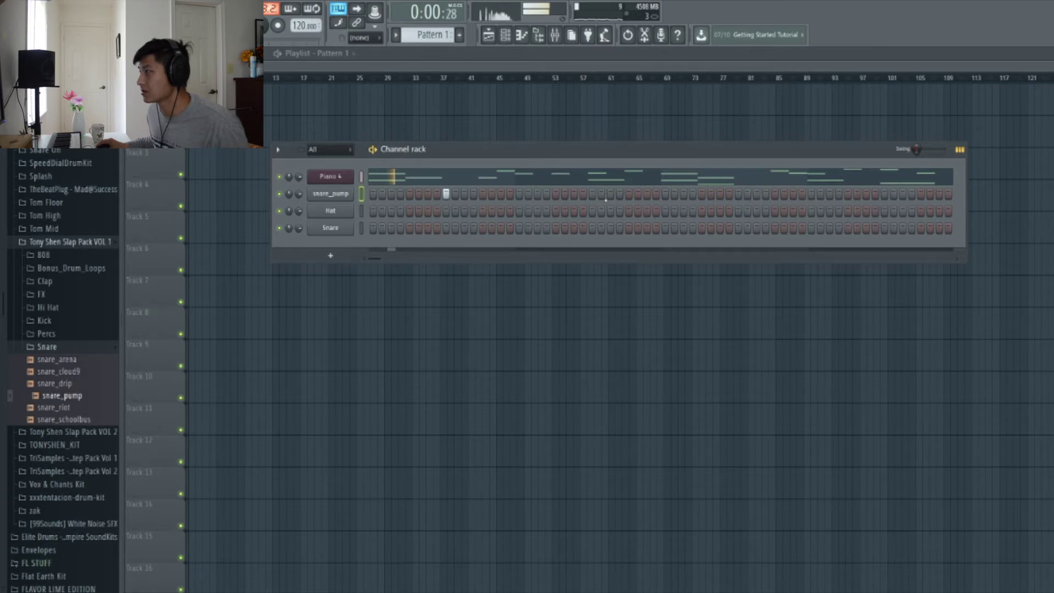
# Place snare_pump hits on beat 3 of bars 1 to 4 and duplicate them across bars 5 to 8
pyautogui.click(593, 193)
pyautogui.click(738, 194)
pyautogui.click(885, 194)
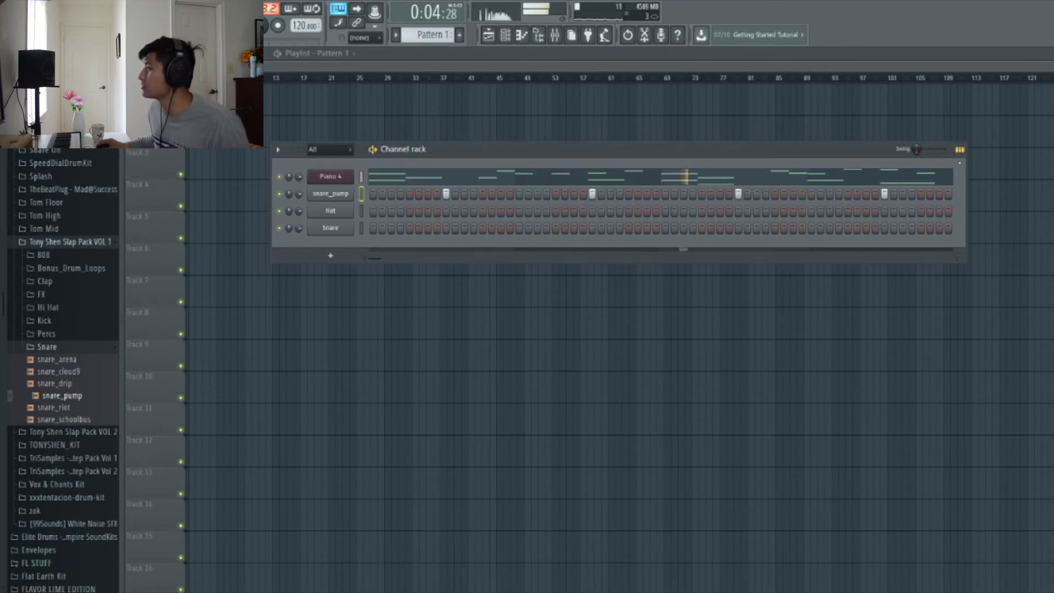
pyautogui.click(960, 149)
pyautogui.click(670, 196)
pyautogui.moveTo(698, 200); pyautogui.dragTo(205, 321)
pyautogui.hotkey('ctrl', 'b')
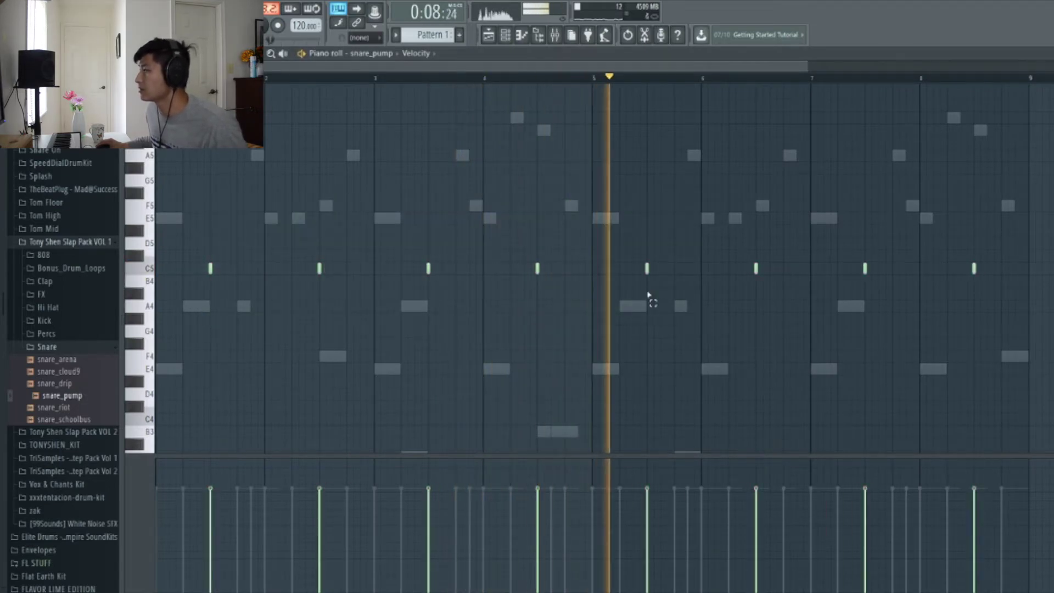
pyautogui.click(504, 34)
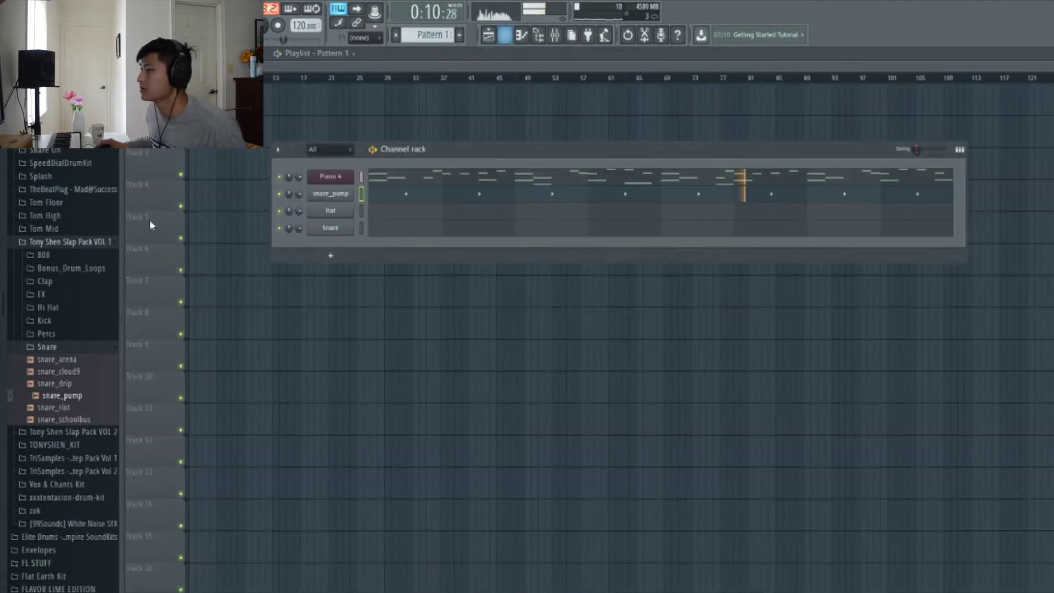
# Load 808_Drones from the slap pack's 808 folder onto the Hat channel
pyautogui.click(55, 346)
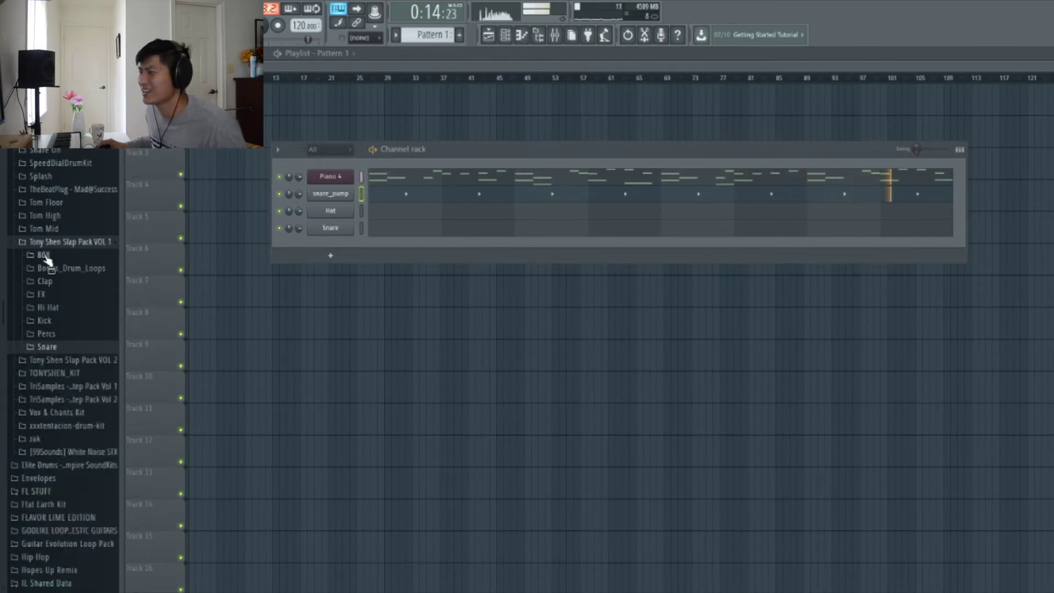
pyautogui.click(44, 256)
pyautogui.press('space')
pyautogui.moveTo(58, 303); pyautogui.dragTo(331, 211)
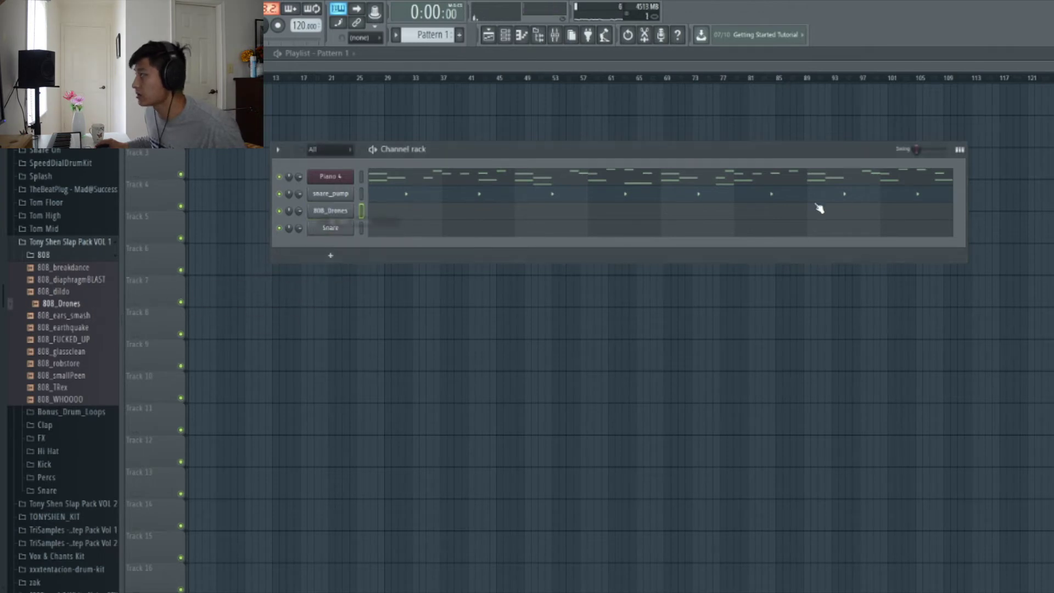
# Add 808_Drones hits on steps 1 and 21 and play them against the melody
pyautogui.click(967, 150)
pyautogui.click(373, 211)
pyautogui.press('space')
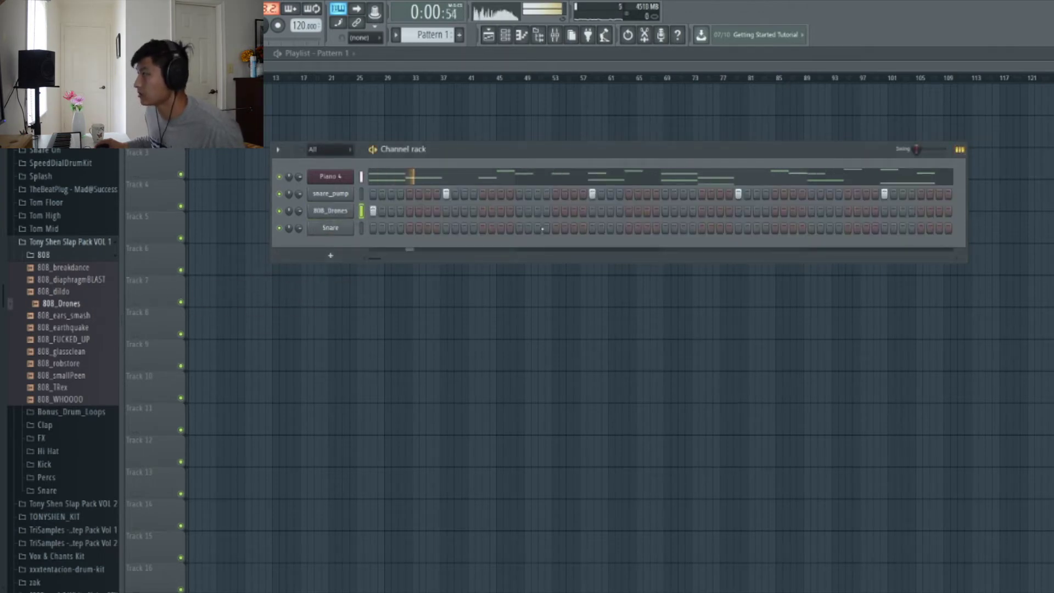
pyautogui.press('space')
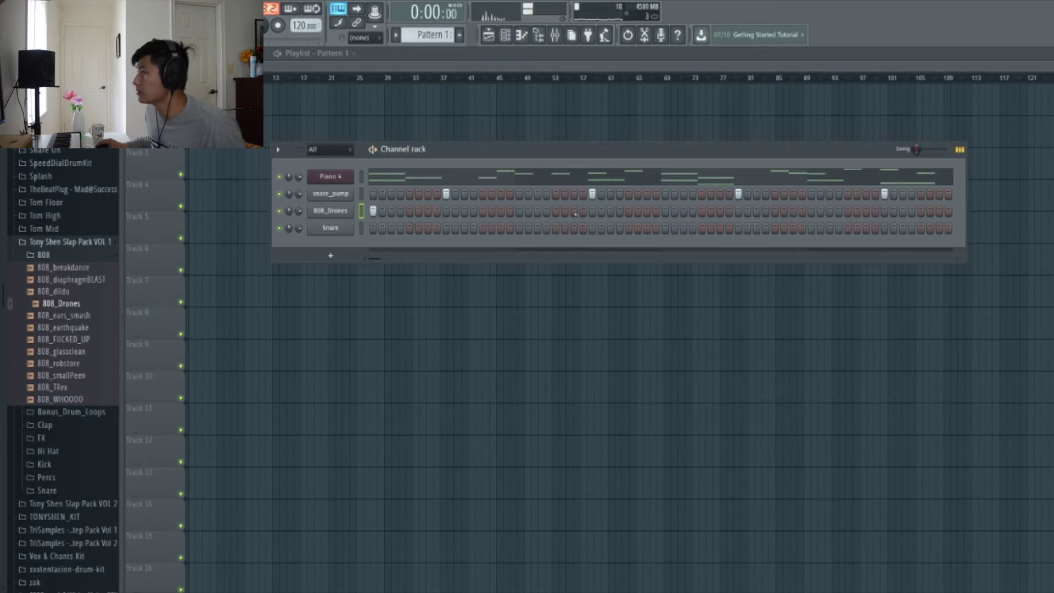
pyautogui.press('space')
pyautogui.press('space')
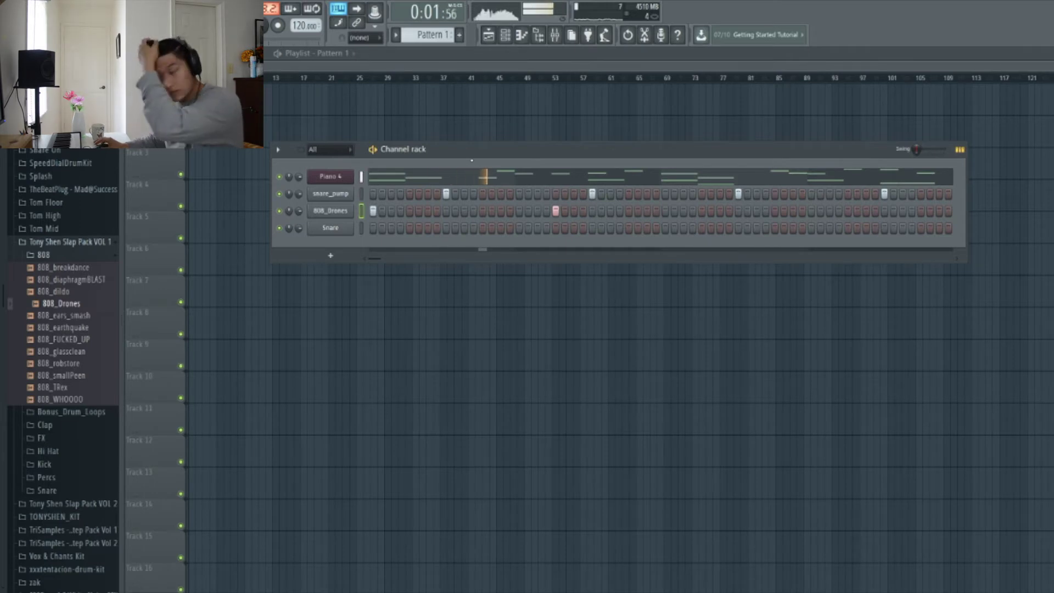
# Add 808_Drones hits on steps 27, 33, 53 and 57 and carry the pattern on through bar 8
pyautogui.press('space')
pyautogui.click(610, 211)
pyautogui.press('space')
pyautogui.moveTo(651, 147); pyautogui.dragTo(588, 145)
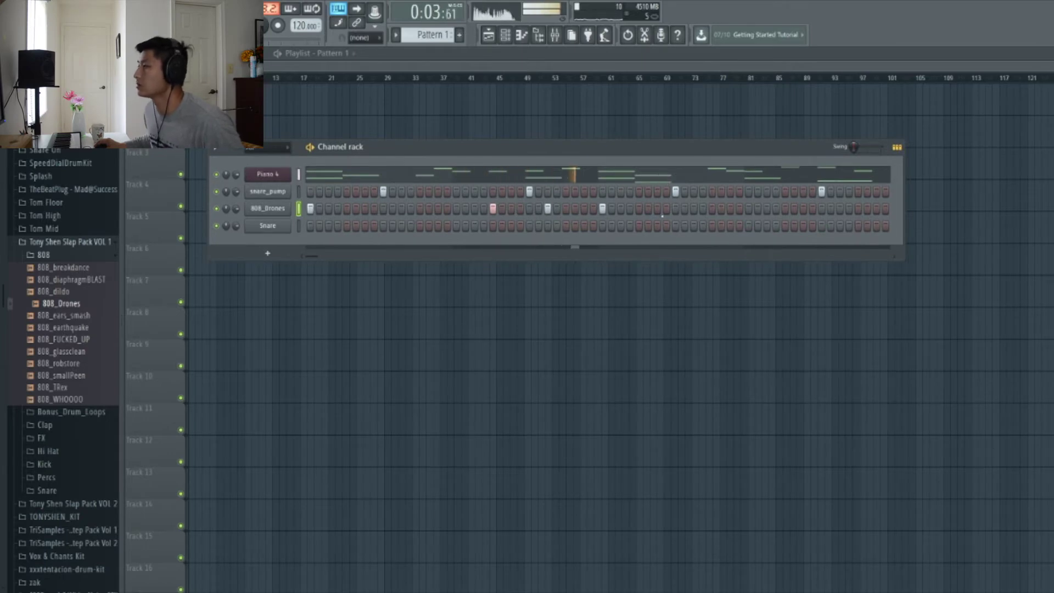
pyautogui.click(785, 208)
pyautogui.click(822, 208)
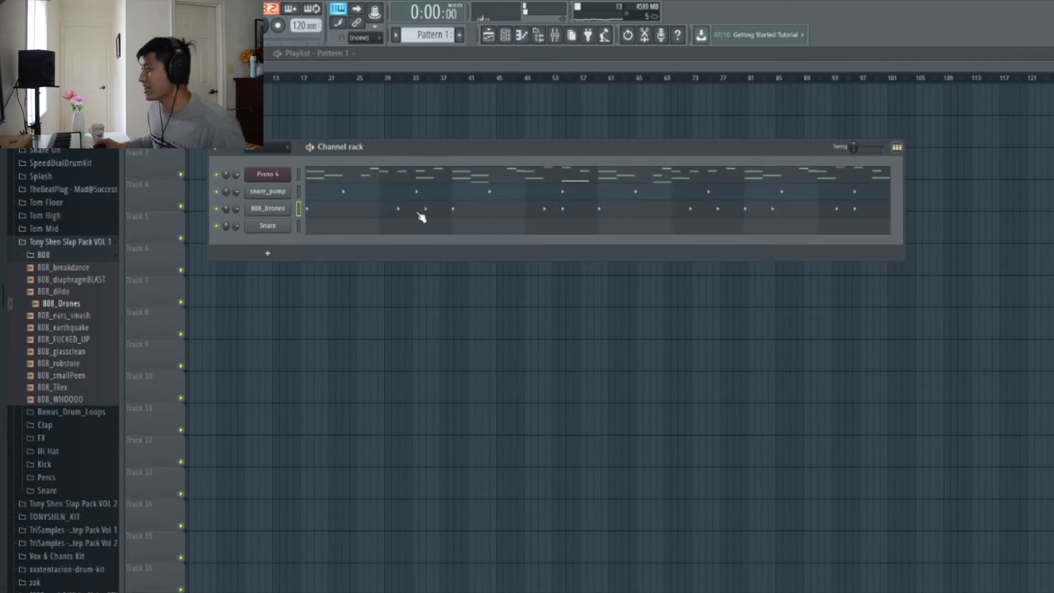
# Make all 808_Drones notes legato and lengthen the last one to the end of bar 8
pyautogui.click(419, 210)
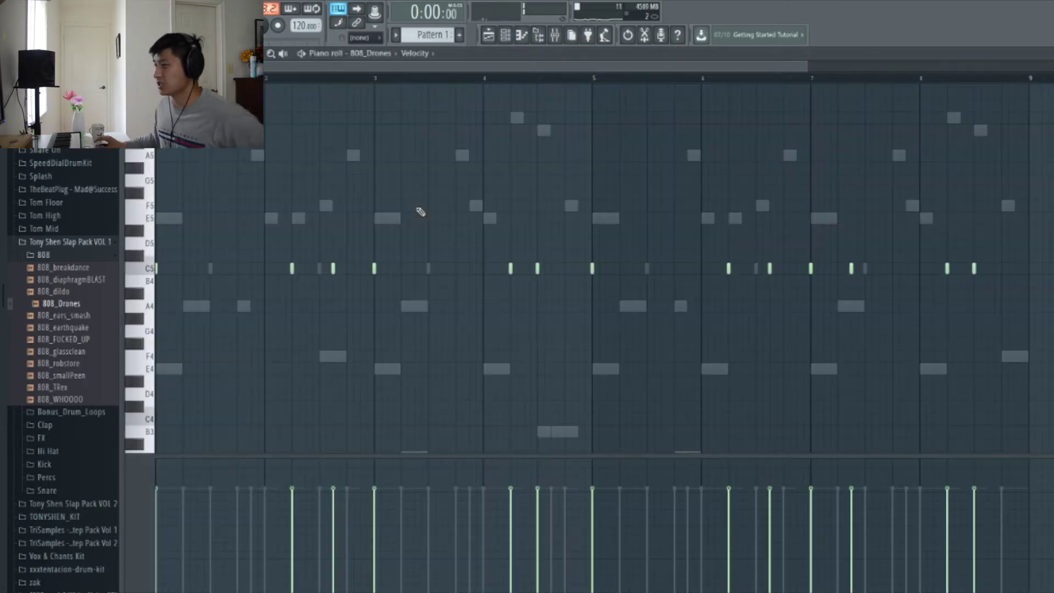
pyautogui.hotkey('ctrl', 'l')
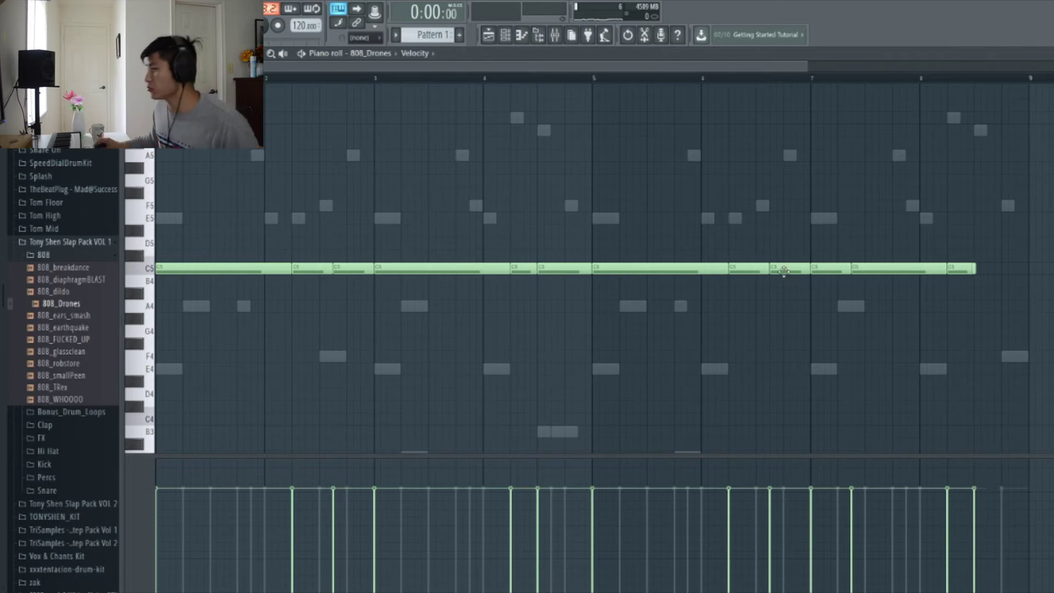
pyautogui.moveTo(975, 269); pyautogui.dragTo(1034, 288)
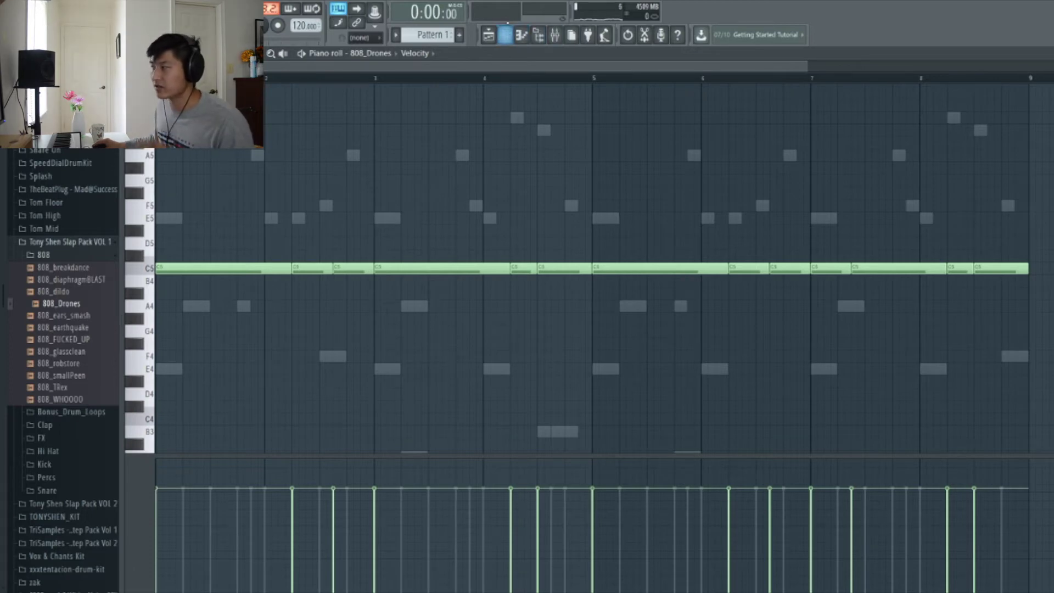
# Enable the volume envelope in the 808_Drones channel settings and raise its hold time
pyautogui.click(507, 36)
pyautogui.click(263, 218)
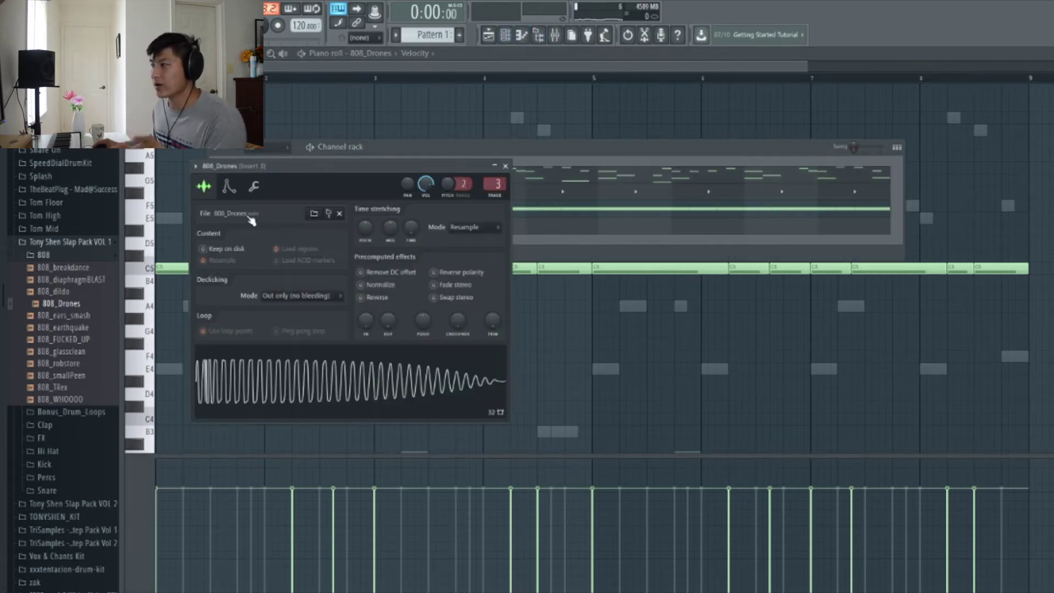
pyautogui.click(240, 194)
pyautogui.moveTo(237, 301); pyautogui.dragTo(245, 277)
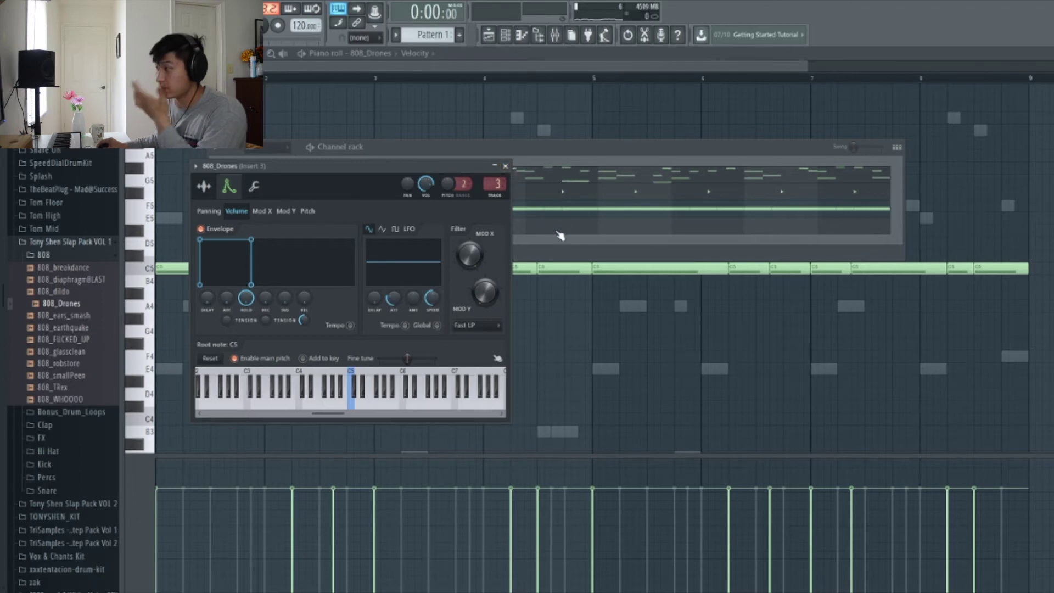
pyautogui.click(204, 189)
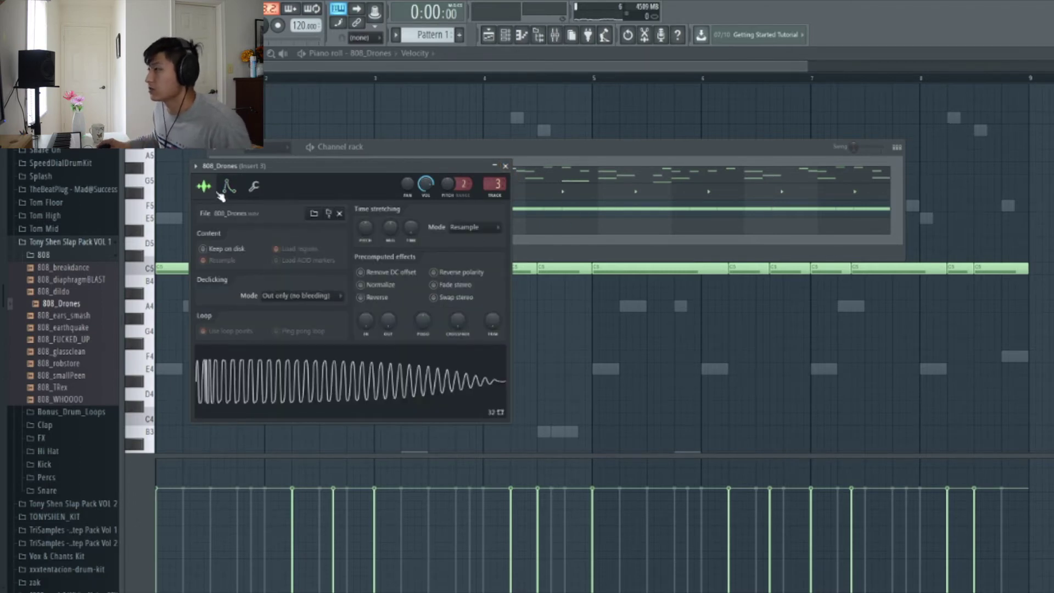
pyautogui.click(230, 188)
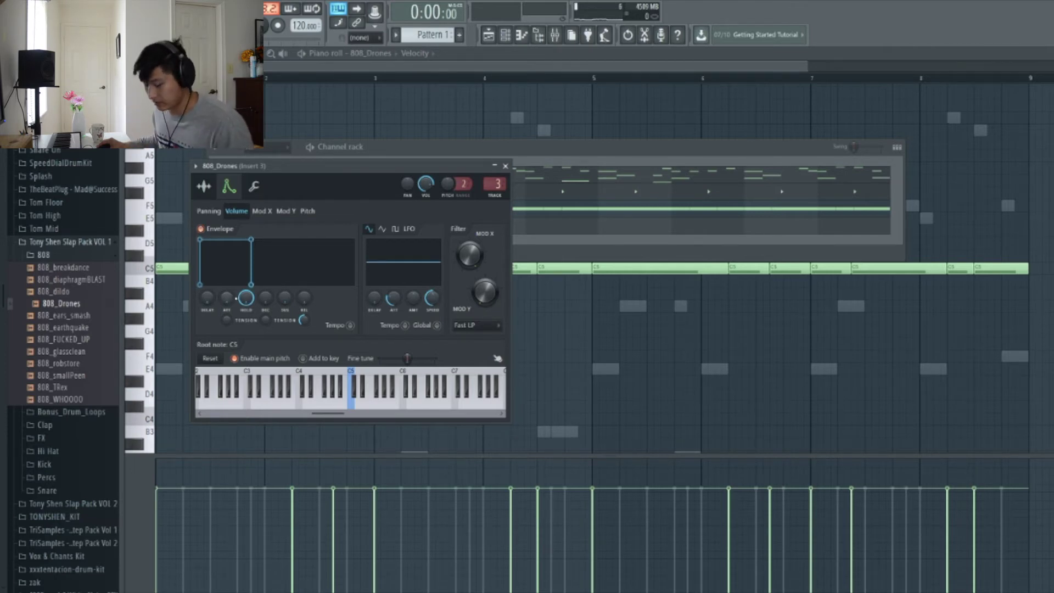
# Detect the pitch regions of the 808_Drones sample in Edison and compare the pitch with the channel's root note
pyautogui.click(207, 195)
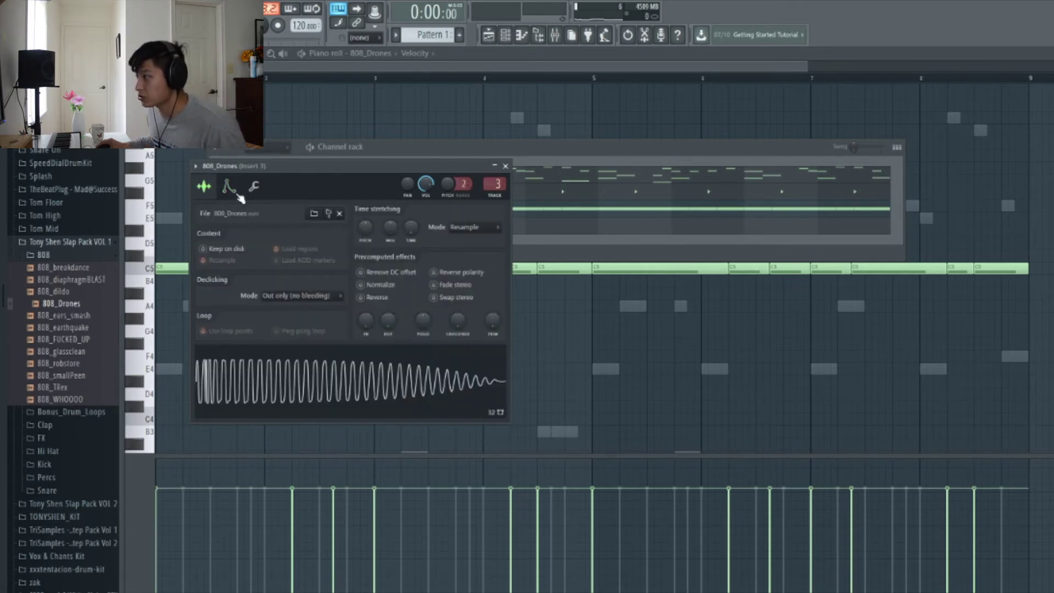
pyautogui.hotkey('ctrl', 'e')
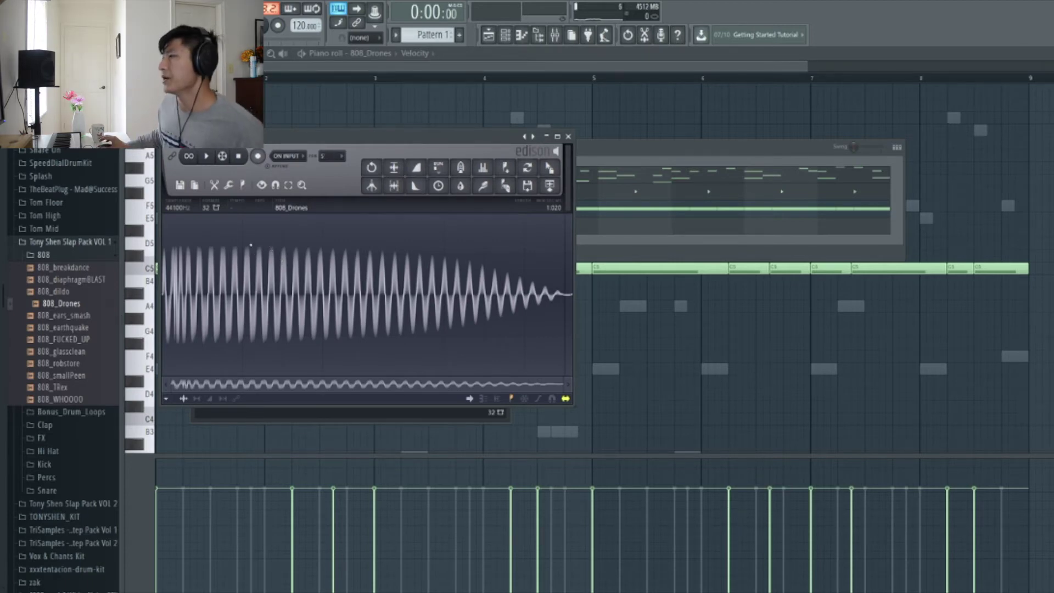
pyautogui.click(243, 187)
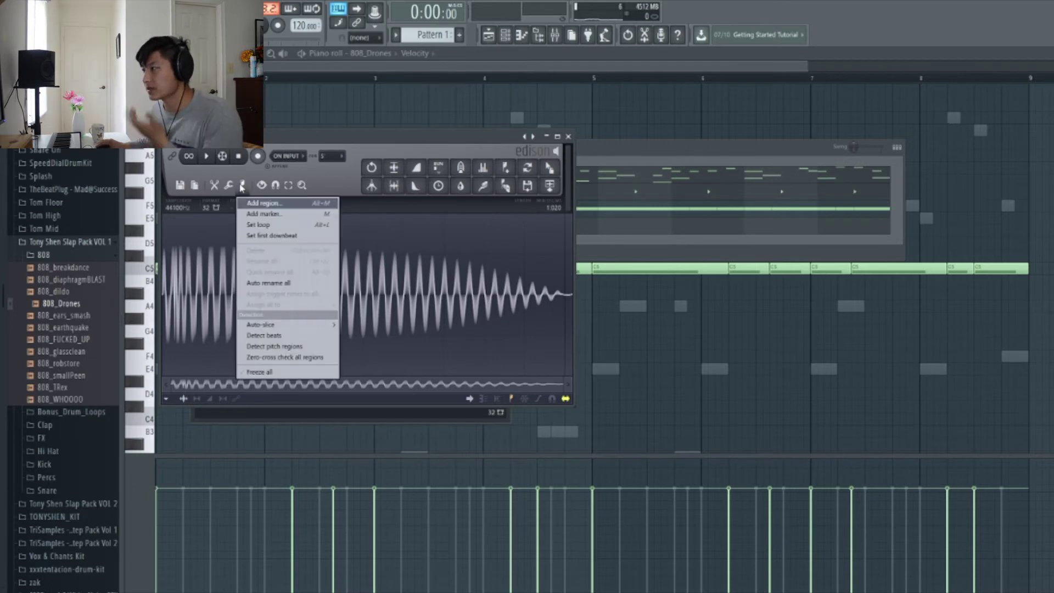
pyautogui.click(278, 349)
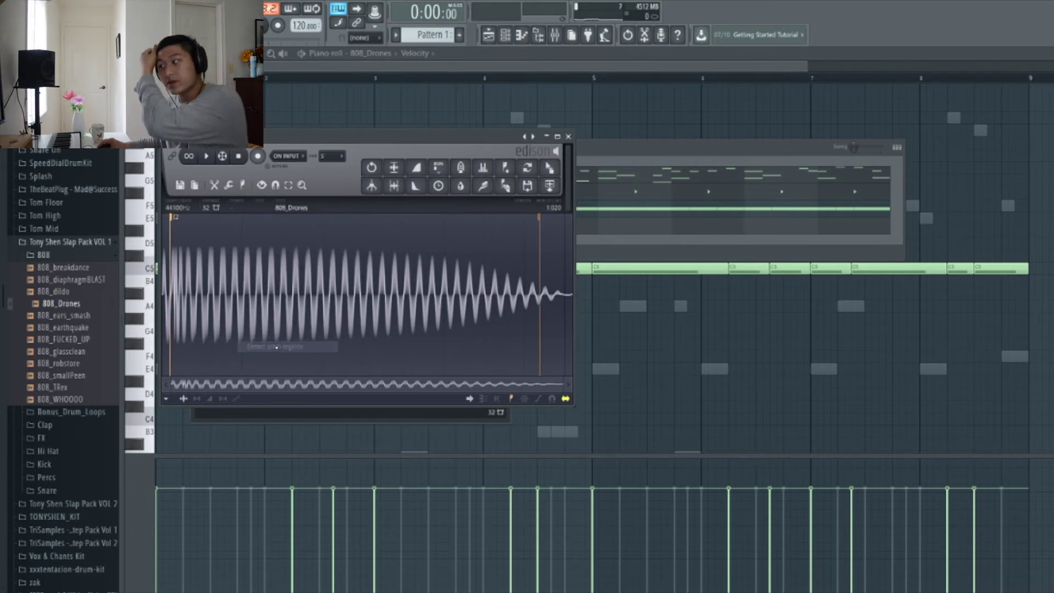
pyautogui.moveTo(429, 135); pyautogui.dragTo(795, 246)
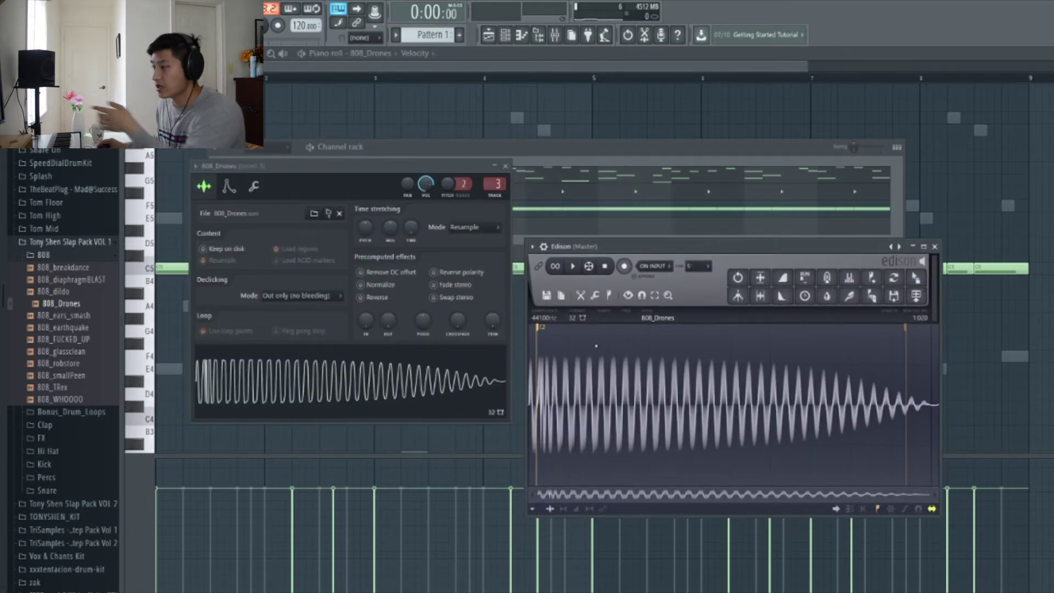
pyautogui.click(230, 187)
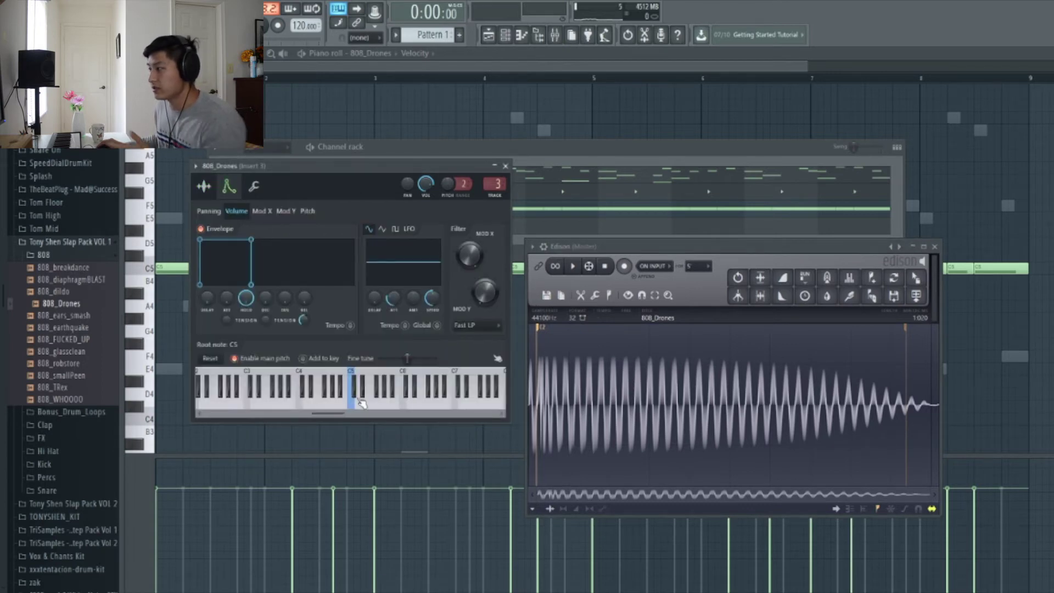
pyautogui.click(935, 249)
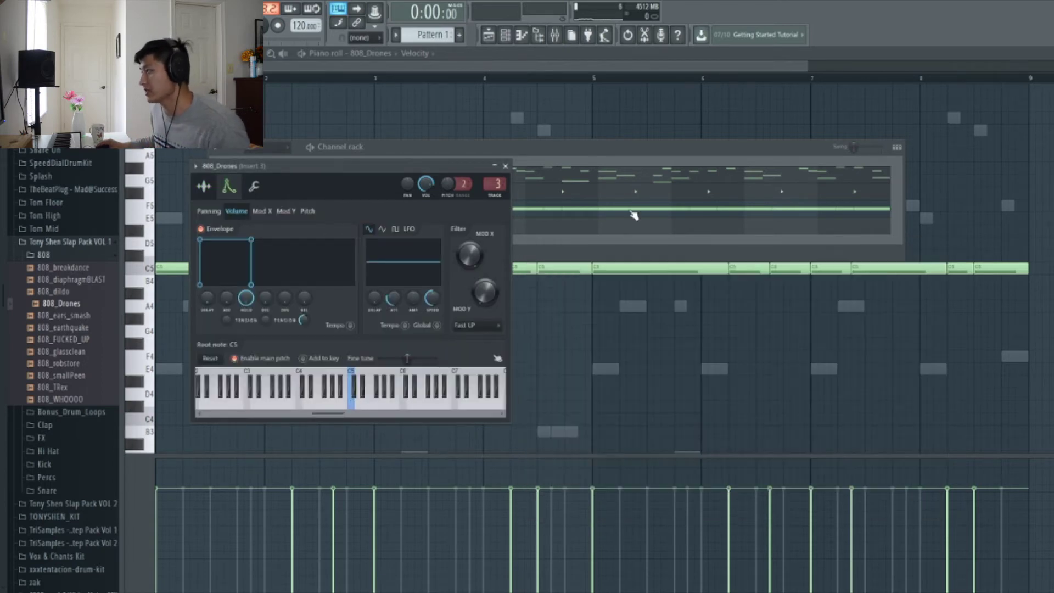
pyautogui.click(505, 167)
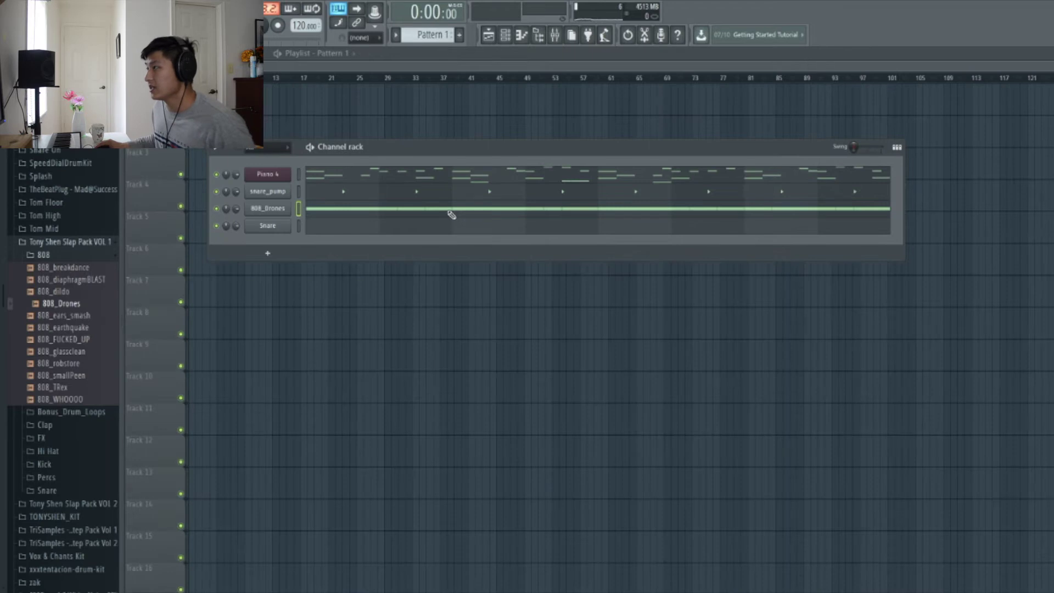
# Move the first 808_Drones note to E4, listen to it, and raise it an octave to E5
pyautogui.press('F6')
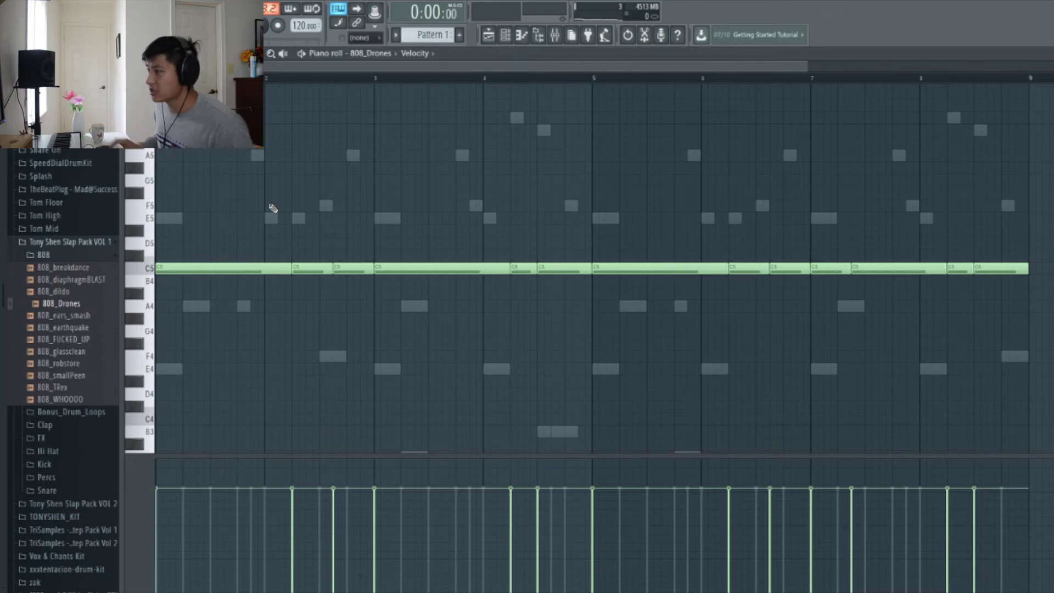
pyautogui.scroll(-3, 186, 341)
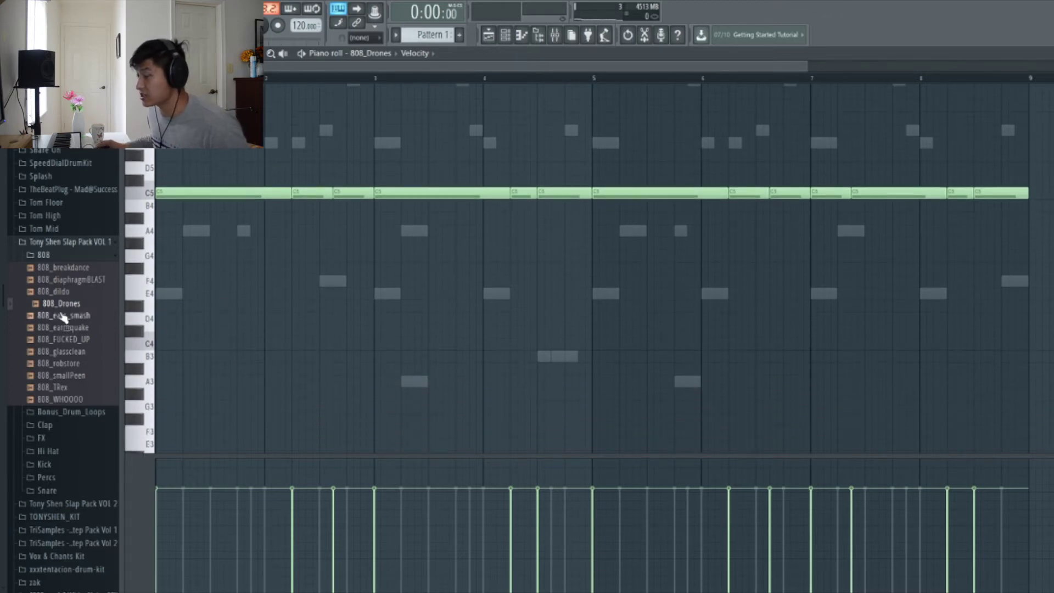
pyautogui.moveTo(188, 190); pyautogui.dragTo(167, 294)
pyautogui.keyDown('ctrl'); pyautogui.click(168, 293); pyautogui.keyUp('ctrl')
pyautogui.press('space')
pyautogui.press('space')
pyautogui.hotkey('ctrl', 'Up')
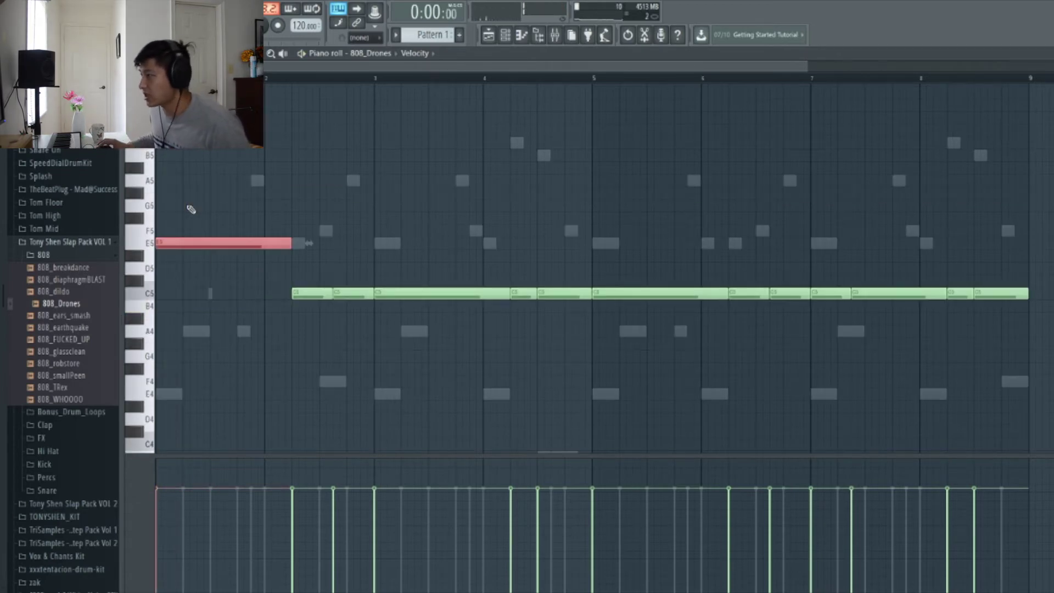
pyautogui.press('space')
# Move the second 808_Drones note to E5 and the third to F5
pyautogui.keyDown('ctrl'); pyautogui.click(325, 176); pyautogui.keyUp('ctrl')
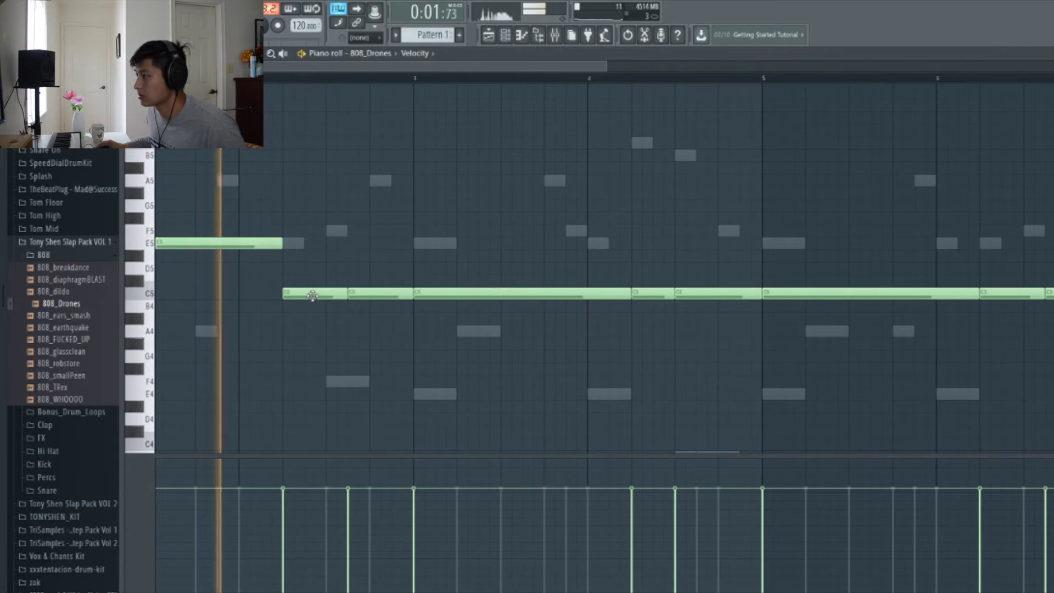
pyautogui.press('space')
pyautogui.moveTo(315, 293); pyautogui.dragTo(313, 233)
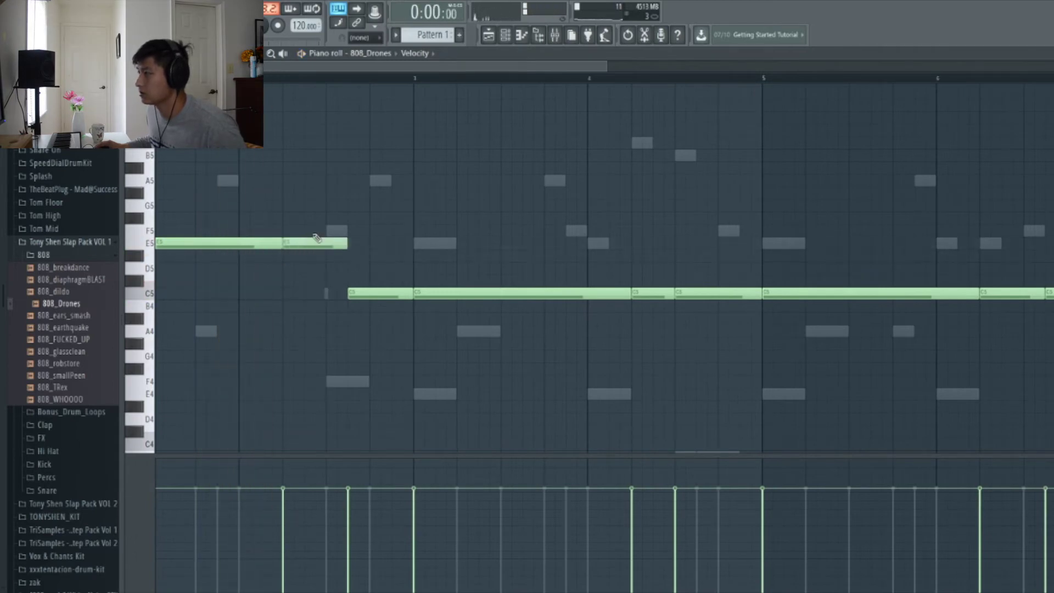
pyautogui.moveTo(365, 291); pyautogui.dragTo(366, 223)
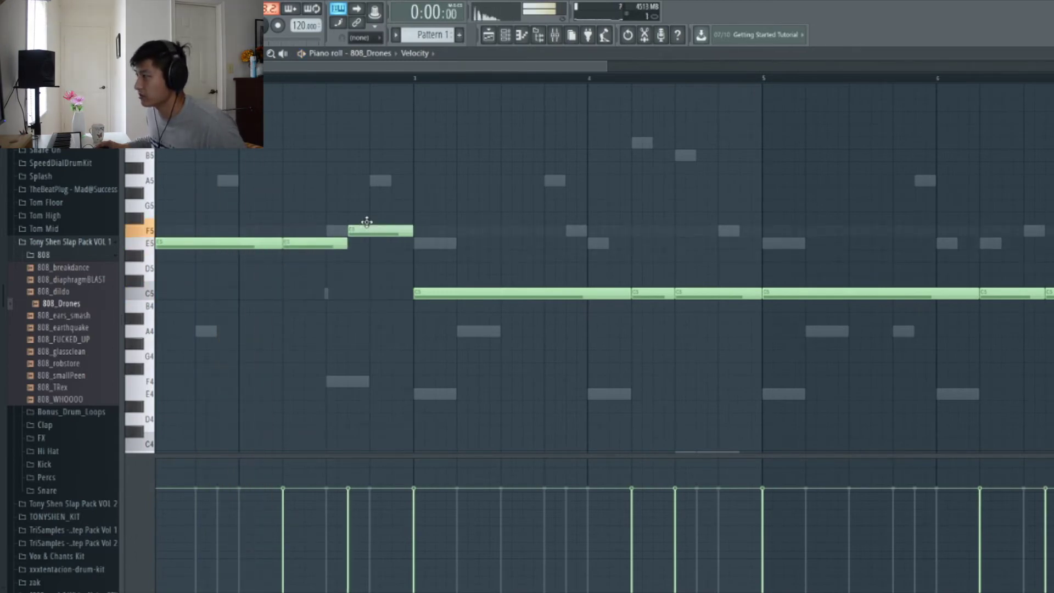
# Move the fourth 808_Drones note, at the start of bar 3, to E5 and the fifth note to C6
pyautogui.scroll(-3, 383, 191)
pyautogui.press('space')
pyautogui.moveTo(367, 294); pyautogui.dragTo(367, 240)
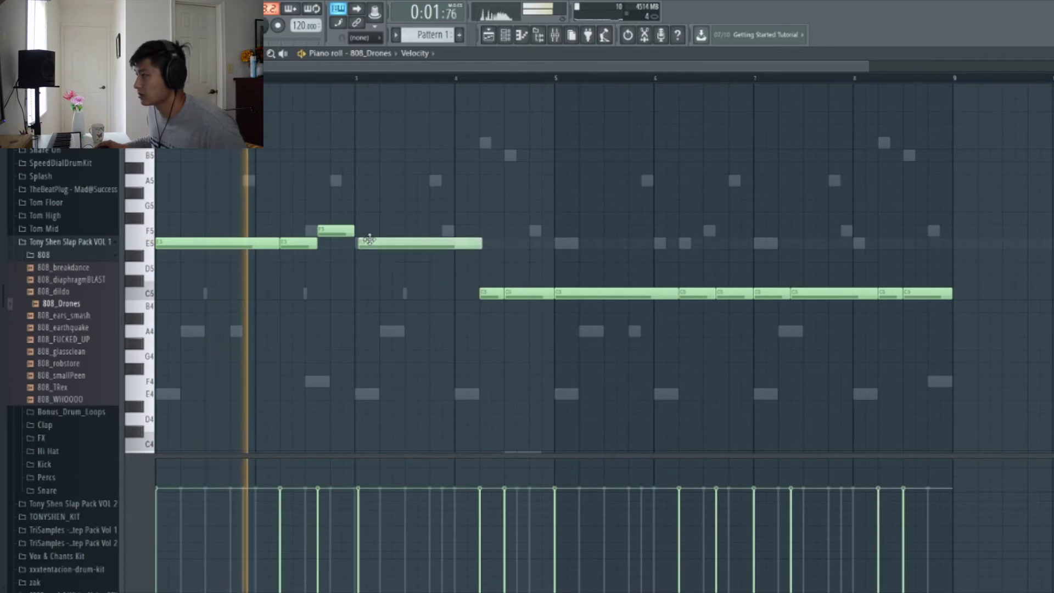
pyautogui.scroll(3, 487, 297)
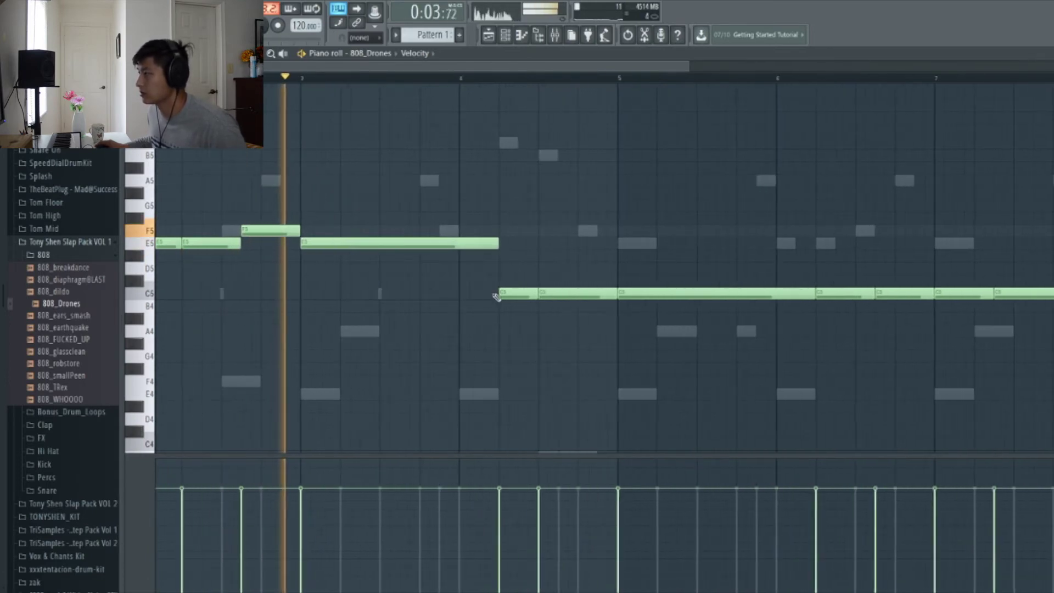
pyautogui.moveTo(522, 291); pyautogui.dragTo(523, 154)
# Move the sixth 808_Drones note to F5 and the seventh, at the start of bar 5, to E5
pyautogui.press('space')
pyautogui.click(564, 291)
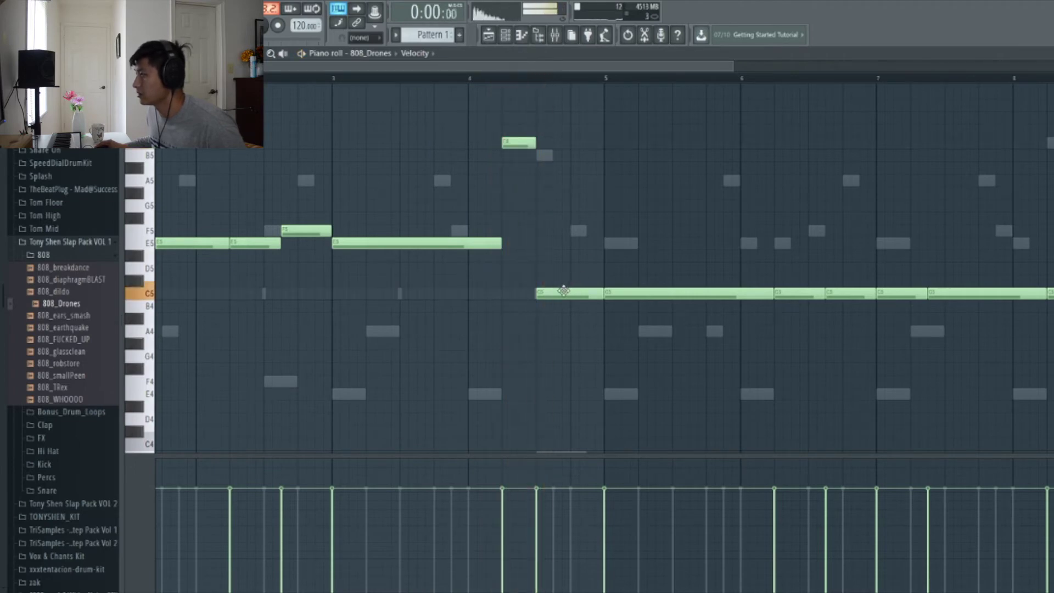
pyautogui.moveTo(564, 268); pyautogui.dragTo(559, 223)
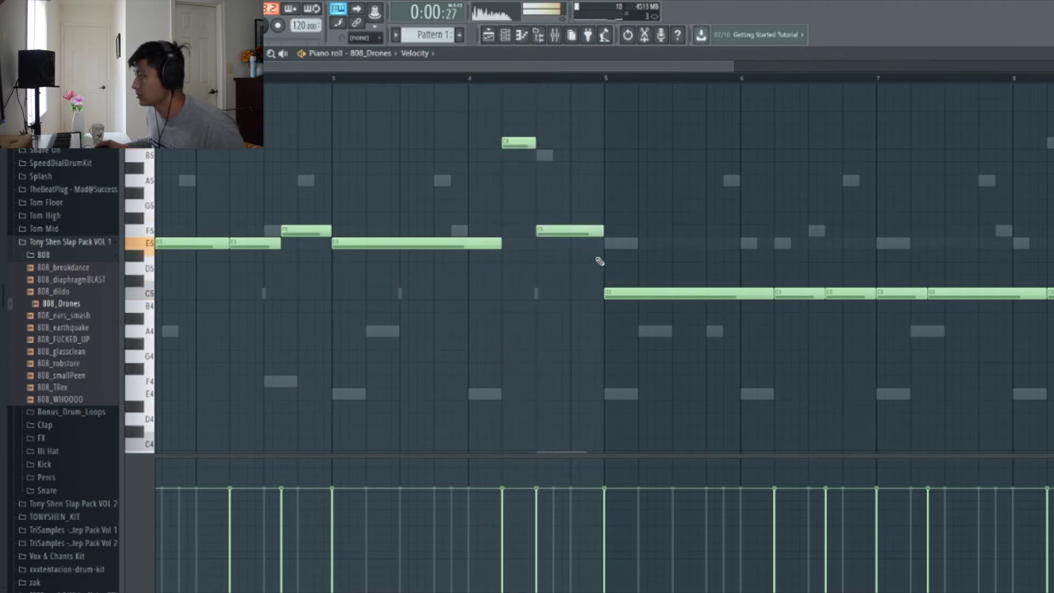
pyautogui.moveTo(633, 291); pyautogui.dragTo(631, 243)
pyautogui.scroll(-2, 617, 292)
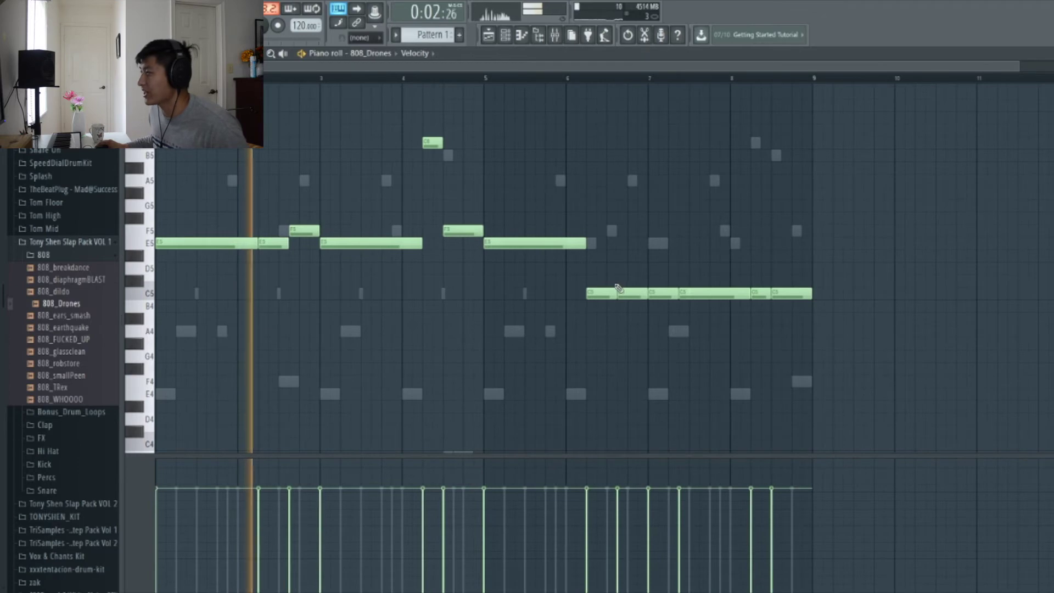
# Move the two short 808_Drones notes in bar 6 to F5 and A5
pyautogui.moveTo(597, 293); pyautogui.dragTo(599, 231)
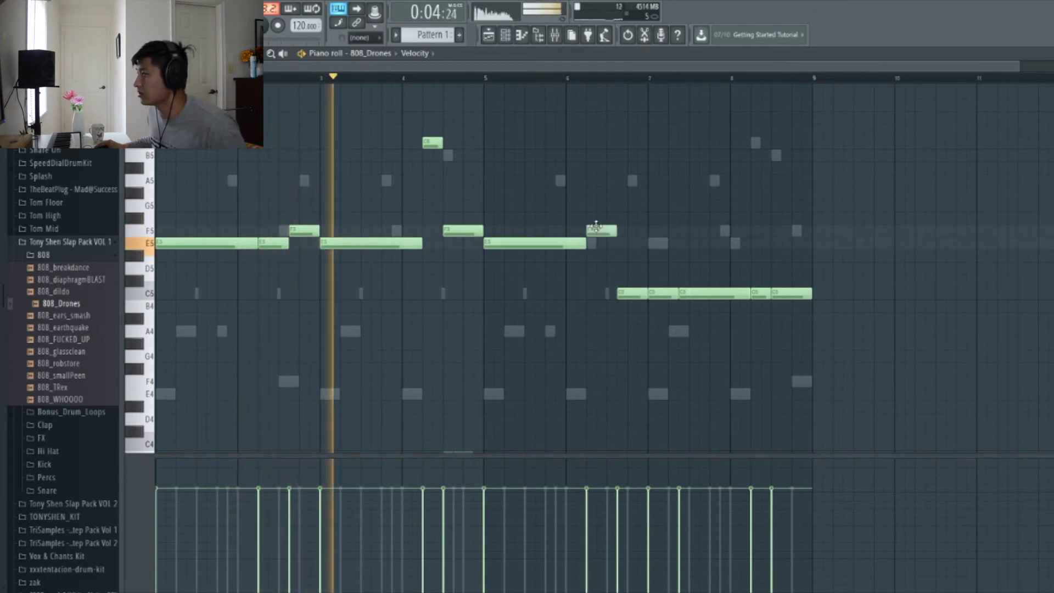
pyautogui.moveTo(634, 297); pyautogui.dragTo(633, 181)
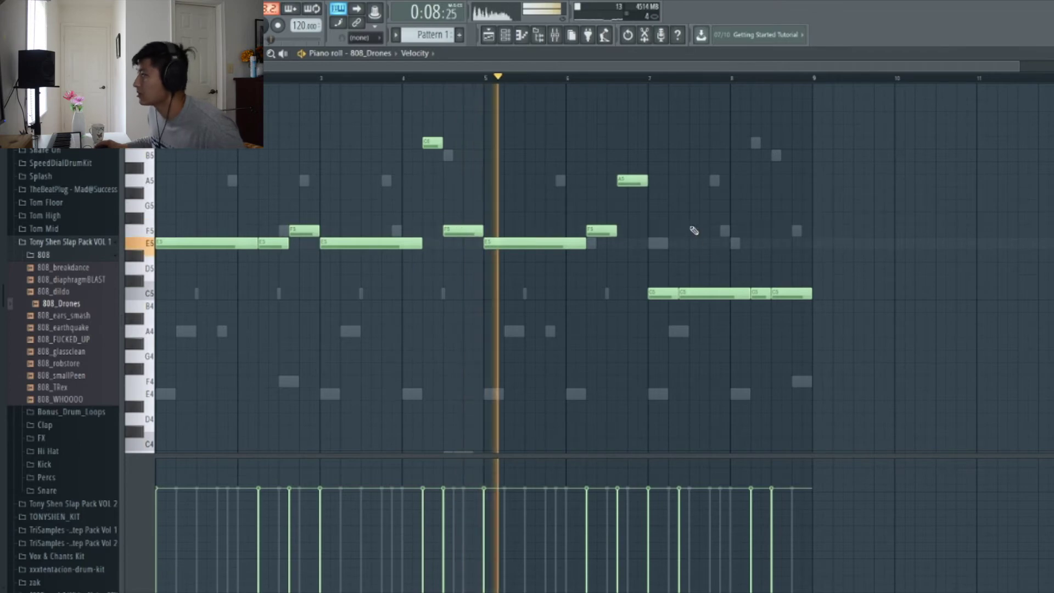
pyautogui.press('space')
# Move the 808_Drones note at the start of bar 7 to E5 and the long note after it to F5
pyautogui.moveTo(666, 295); pyautogui.dragTo(667, 241)
pyautogui.press('space')
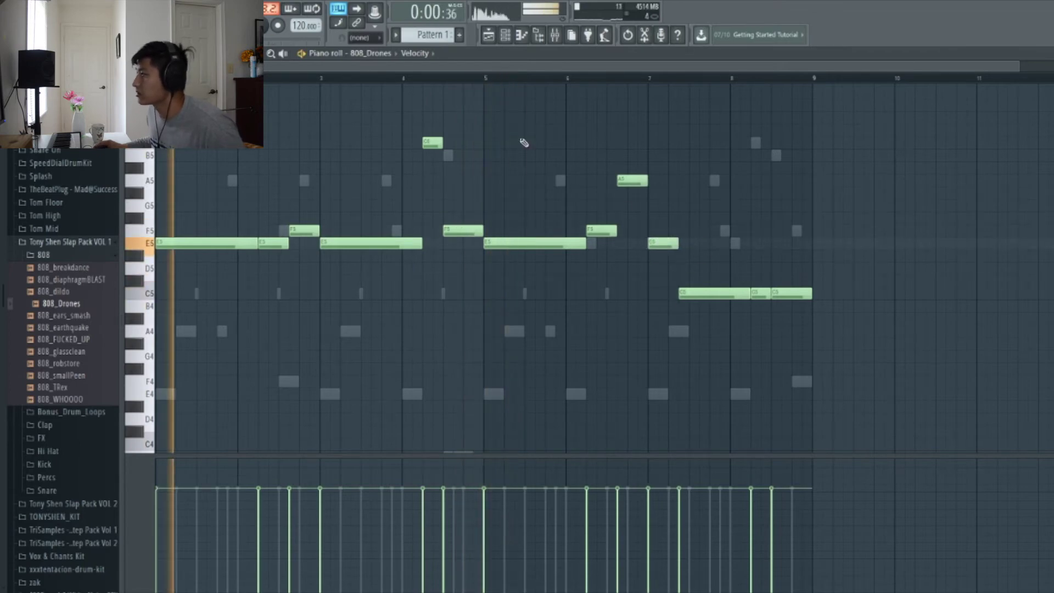
pyautogui.moveTo(710, 295); pyautogui.dragTo(717, 231)
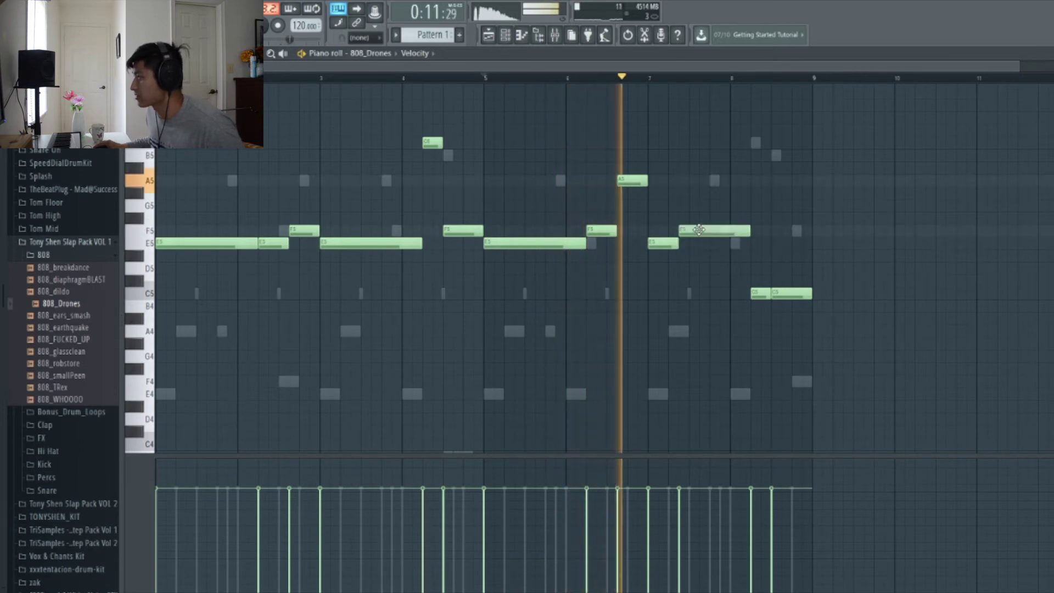
# Move the last two 808_Drones notes in bar 8 to C6 and B5, and play the bassline
pyautogui.scroll(-1, 719, 264)
pyautogui.scroll(1, 734, 292)
pyautogui.moveTo(722, 293); pyautogui.dragTo(723, 142)
pyautogui.press('space')
pyautogui.moveTo(766, 294); pyautogui.dragTo(765, 149)
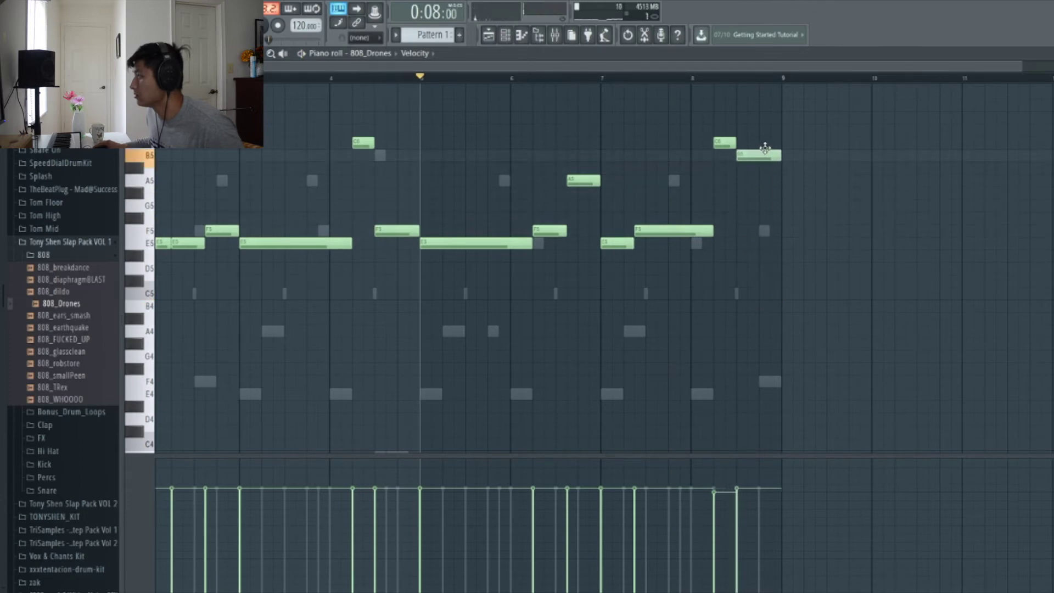
pyautogui.press('space')
pyautogui.scroll(-1, 696, 78)
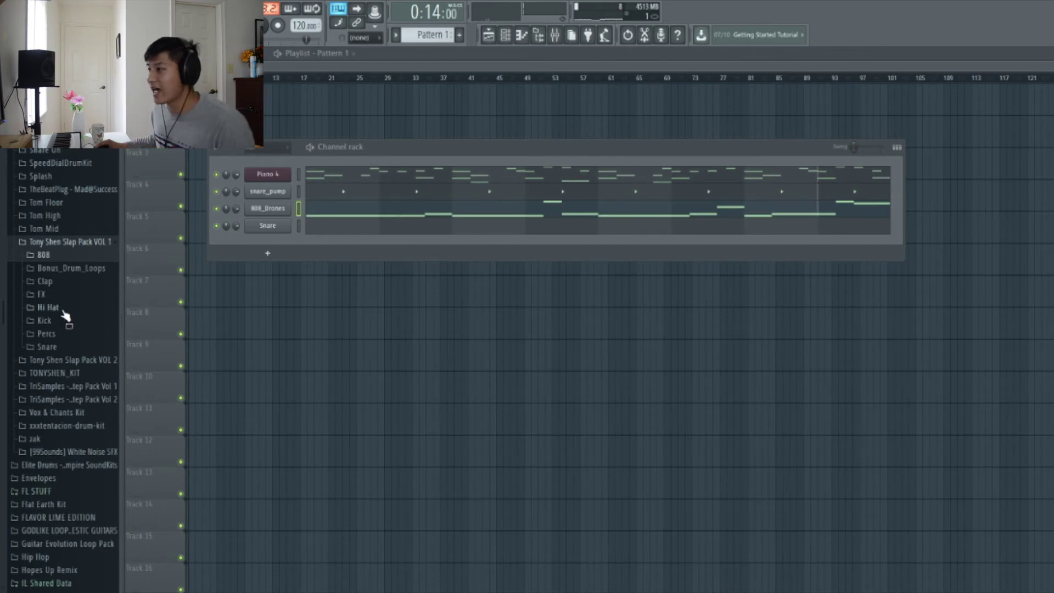
# Replace the empty Snare channel with the hat_relay sample from the pack's Hi Hat folder
pyautogui.click(63, 312)
pyautogui.moveTo(67, 369); pyautogui.dragTo(268, 225)
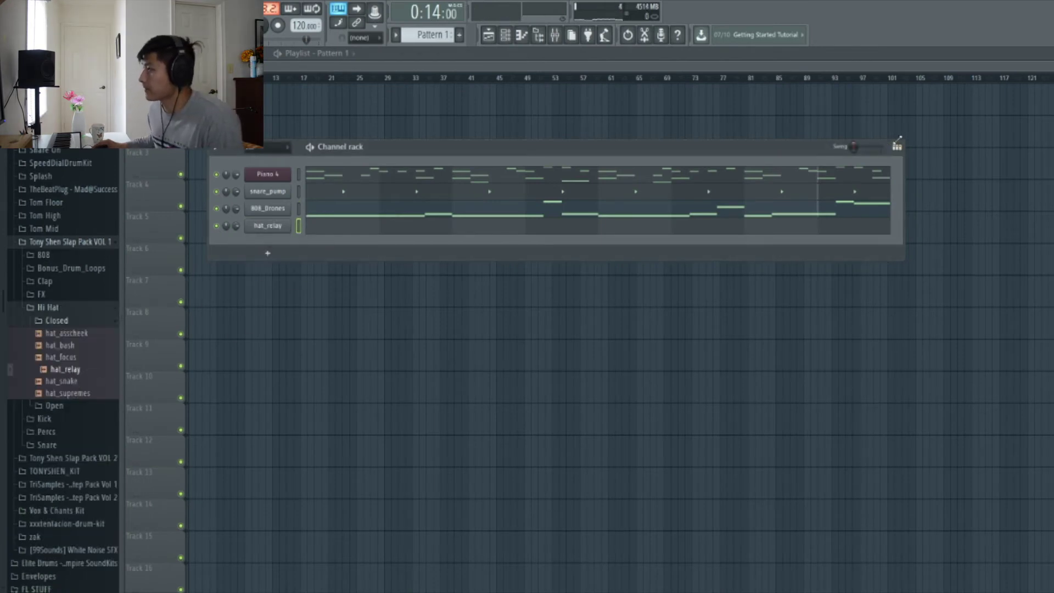
# Program hat_relay hits over the first four bars on steps 1, 3, 13, 15, 17, 21, 27, 29, 31, 33, 37, 47, 53, 57, 59 and 61
pyautogui.click(898, 147)
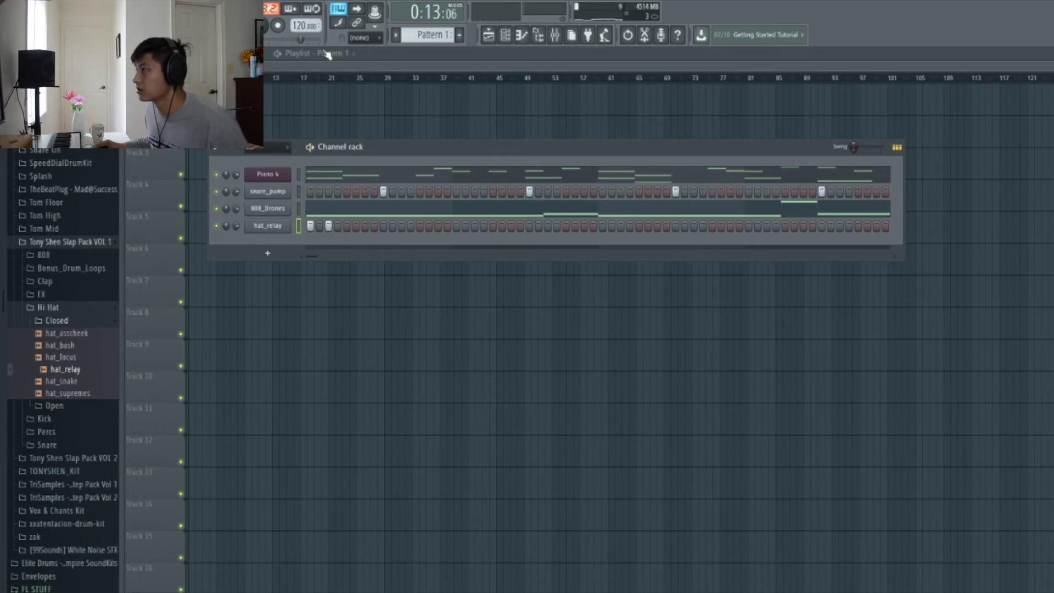
pyautogui.click(420, 226)
pyautogui.click(429, 226)
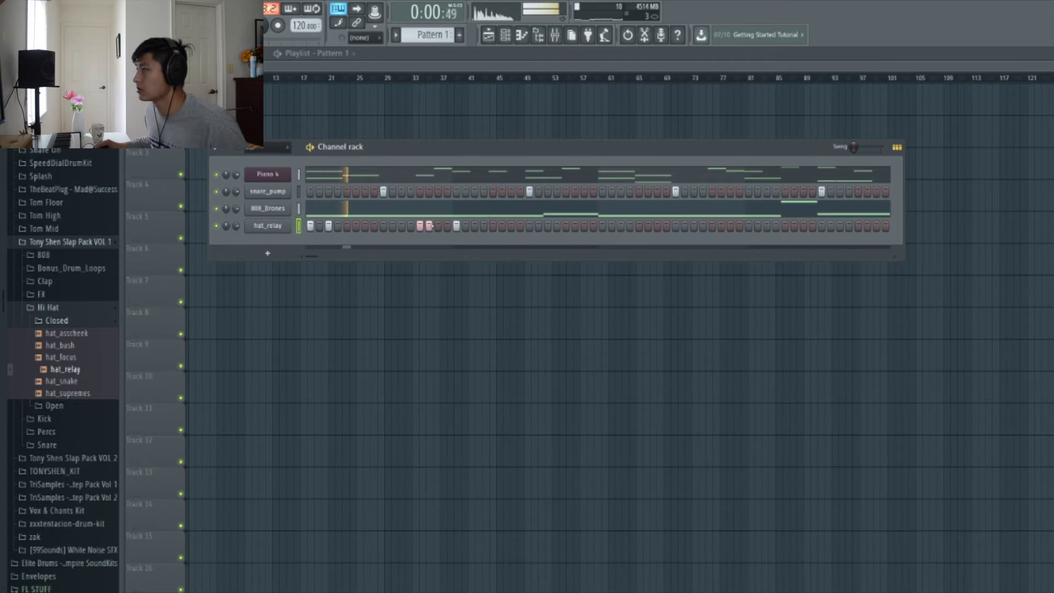
pyautogui.click(438, 225)
pyautogui.click(547, 226)
pyautogui.click(584, 226)
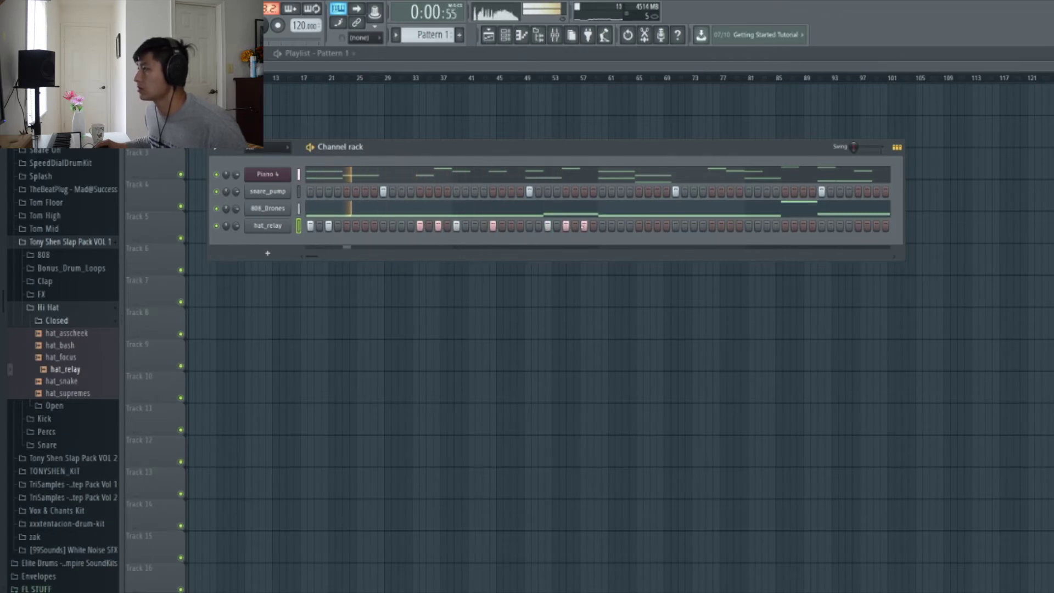
pyautogui.click(603, 226)
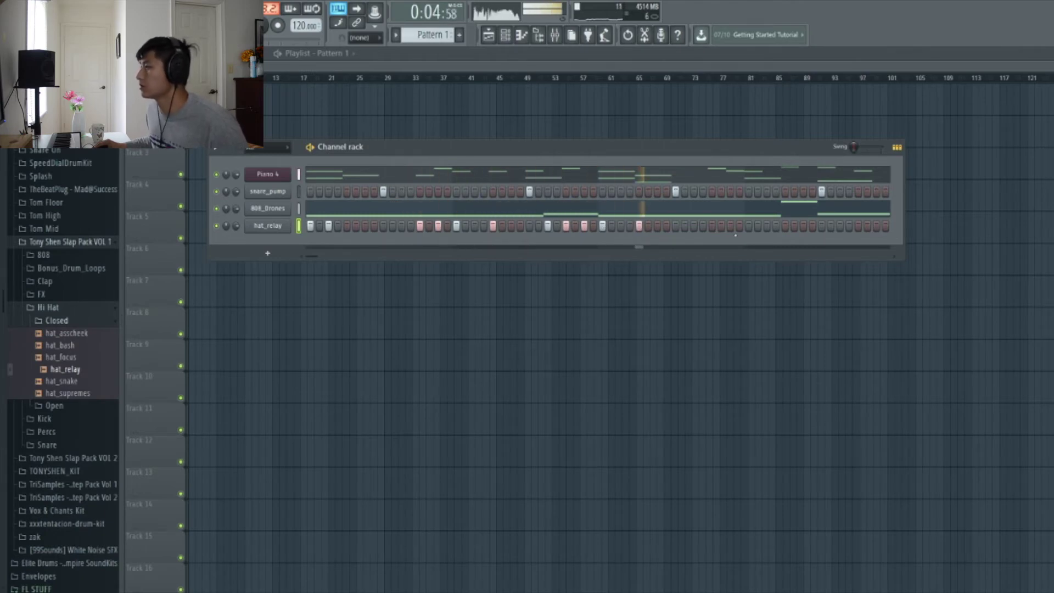
pyautogui.click(730, 226)
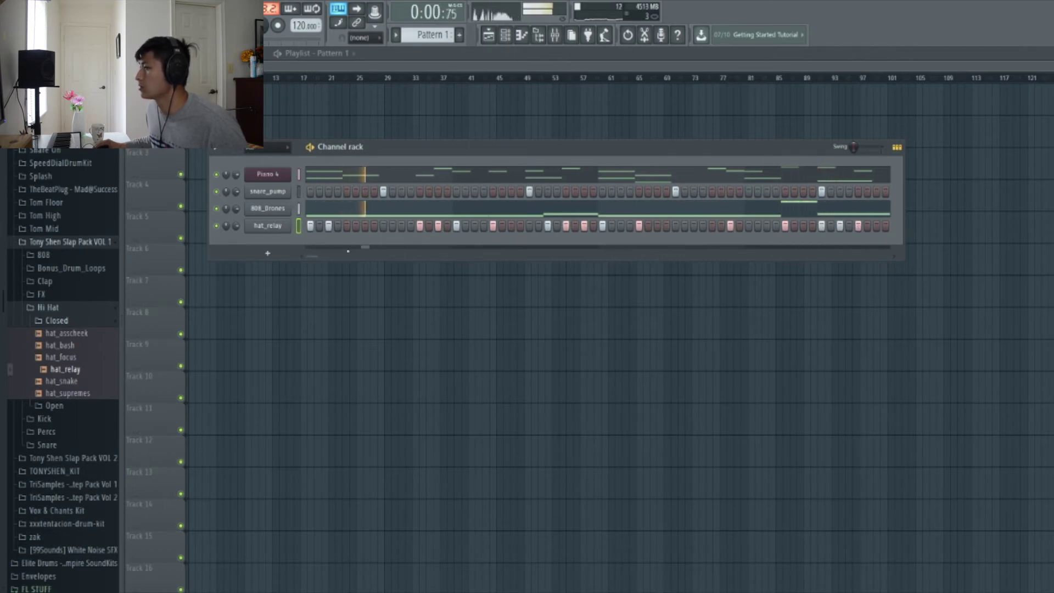
# Continue the hat_relay pattern through bars 5 to 8, adding runs of three consecutive hits, and play it back
pyautogui.moveTo(317, 258); pyautogui.dragTo(747, 296)
pyautogui.click(493, 226)
pyautogui.click(529, 225)
pyautogui.click(566, 225)
pyautogui.moveTo(640, 226); pyautogui.dragTo(658, 225)
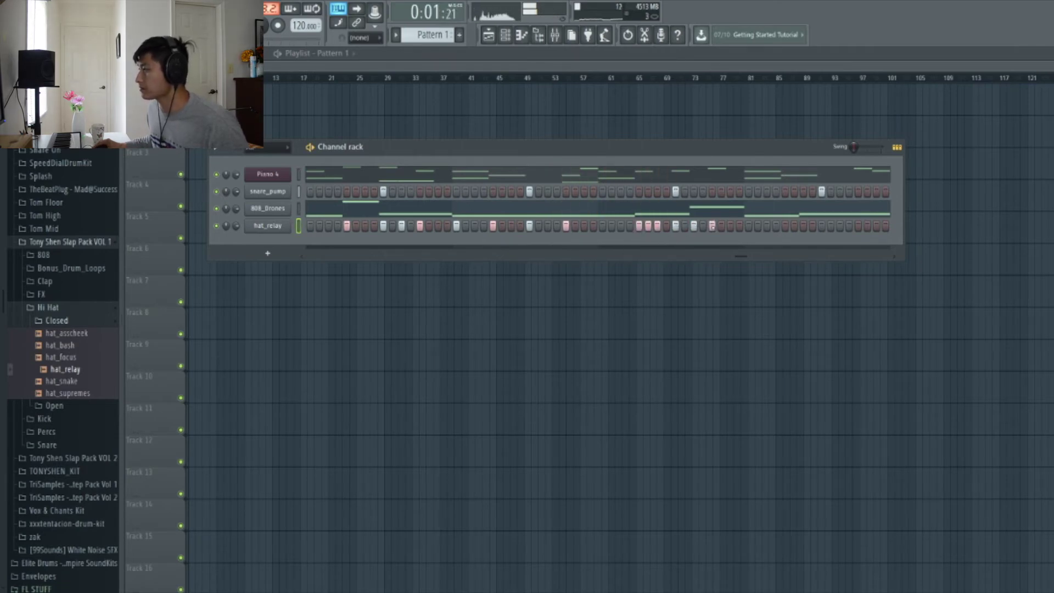
pyautogui.press('space')
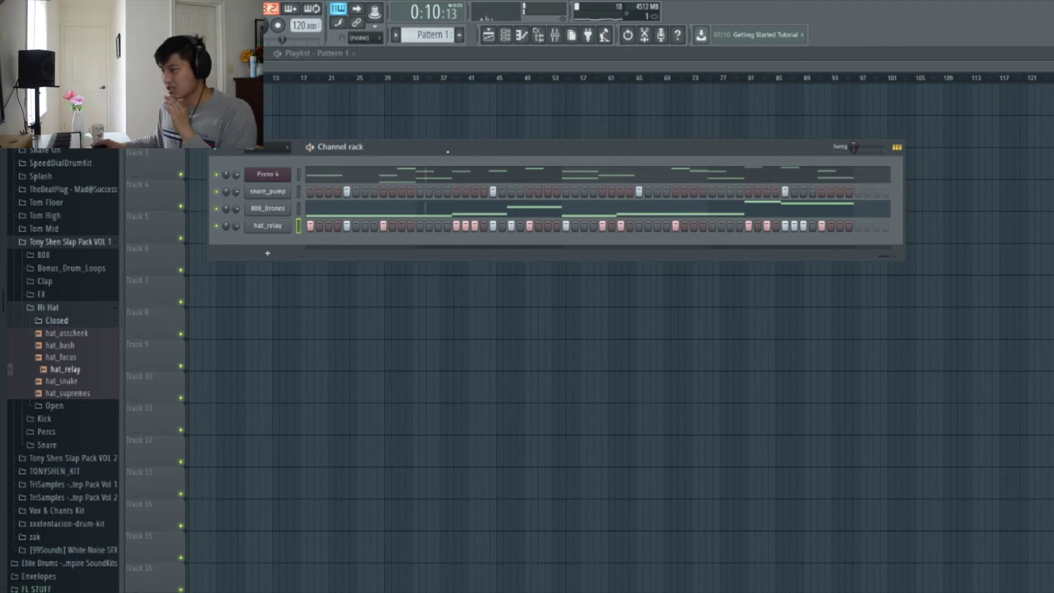
# Add the OpenHat_Rain sample from the pack's Open hi-hat folder as a new channel below hat_relay
pyautogui.click(77, 322)
pyautogui.click(76, 322)
pyautogui.click(79, 322)
pyautogui.click(78, 334)
pyautogui.moveTo(73, 373); pyautogui.dragTo(270, 242)
# Place OpenHat_Rain hits on the second beat of bars 1 and 3, and duplicate them to bars 5 and 7
pyautogui.moveTo(883, 273); pyautogui.dragTo(311, 274)
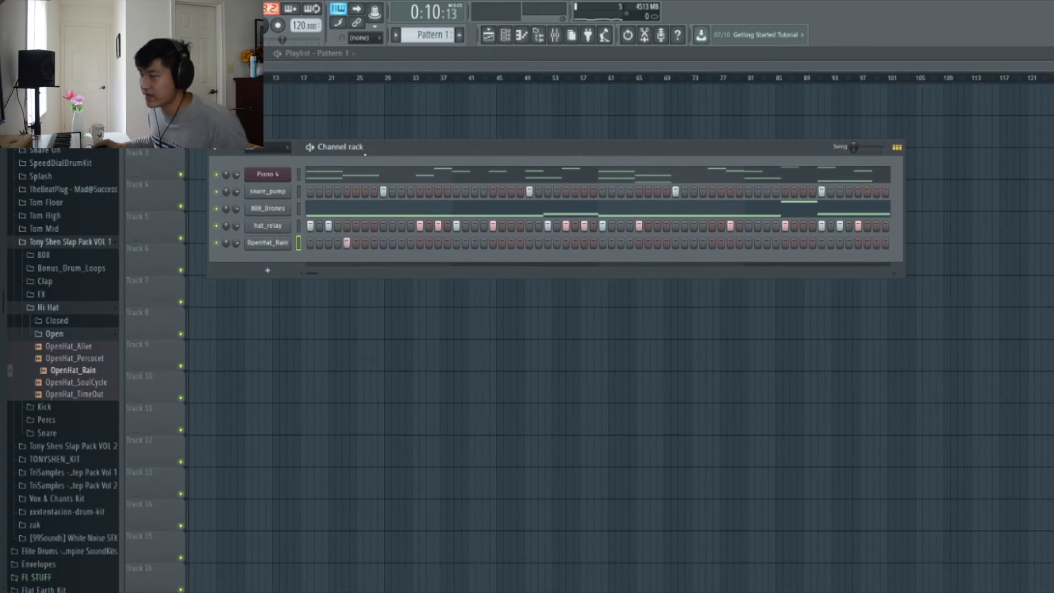
pyautogui.press('space')
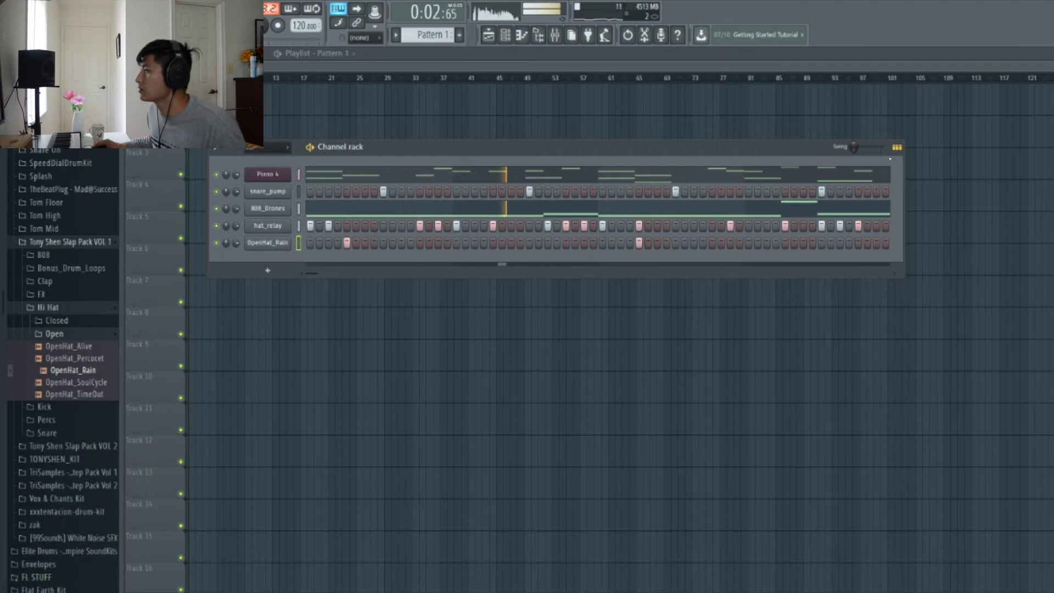
pyautogui.click(898, 147)
pyautogui.click(459, 242)
pyautogui.moveTo(538, 267)
pyautogui.mouseDown()
pyautogui.moveTo(182, 269)
pyautogui.moveTo(621, 287)
pyautogui.mouseUp()
pyautogui.press('space')
pyautogui.press('space')
pyautogui.keyDown('ctrl'); pyautogui.click(624, 294); pyautogui.keyUp('ctrl')
pyautogui.scroll(-2, 607, 272)
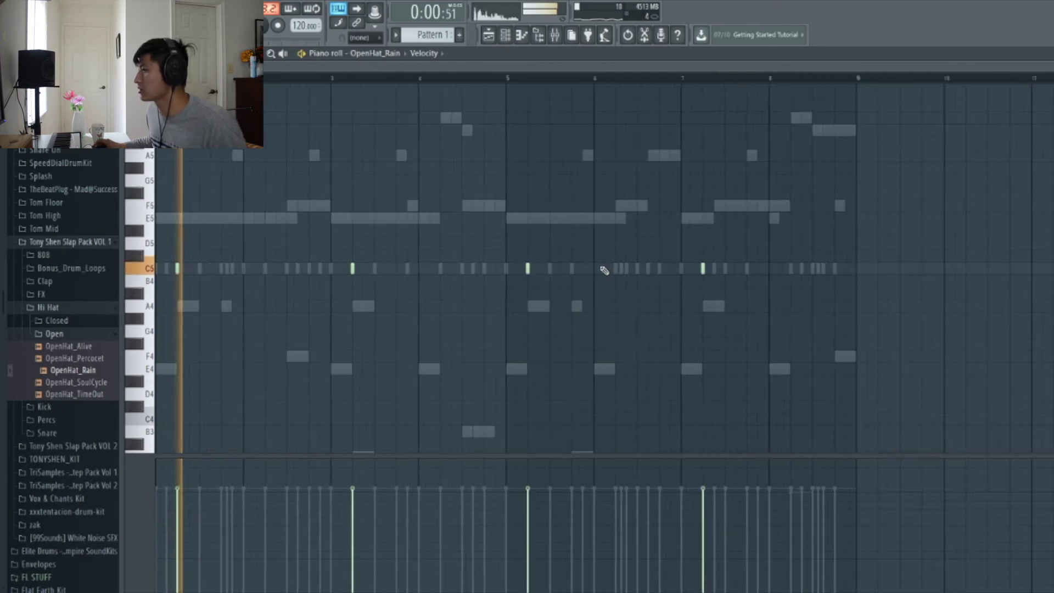
# Stop playback and split Pattern 1 by channel into separate playlist clips for the piano, snare, 808 and both hats
pyautogui.click(490, 36)
pyautogui.click(505, 34)
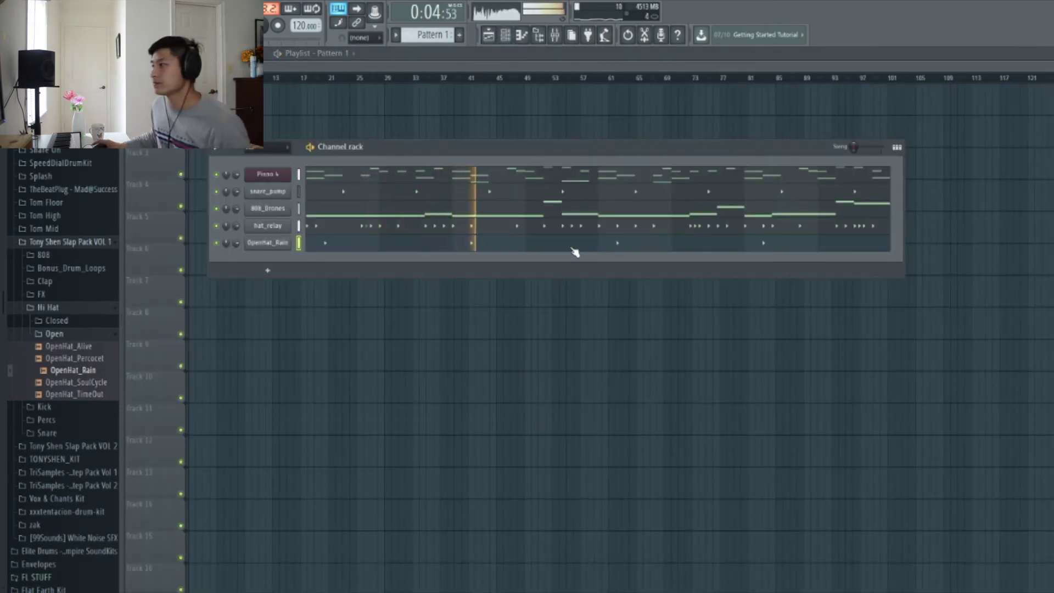
pyautogui.press('space')
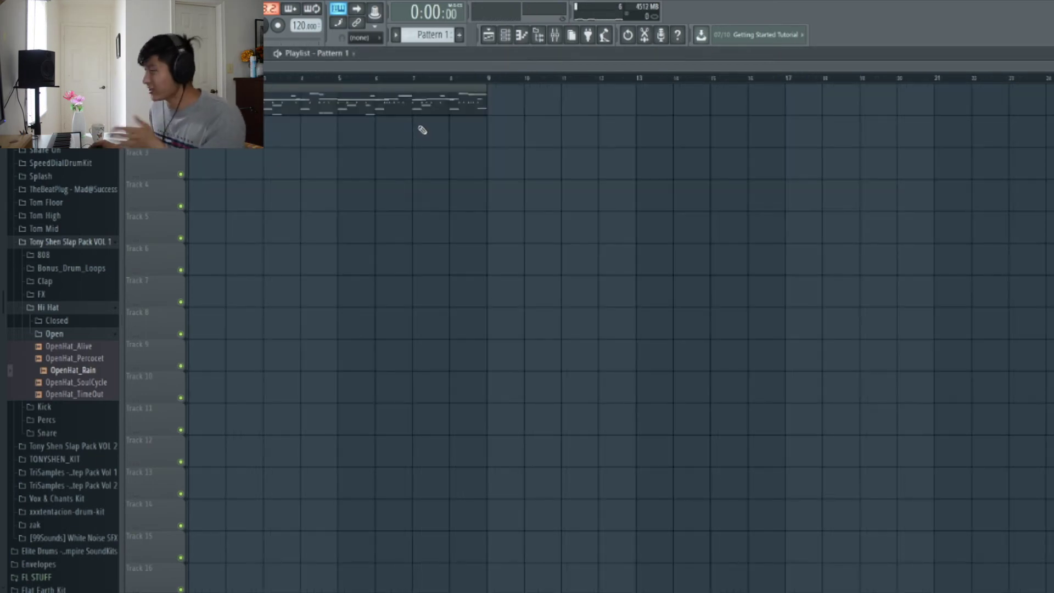
pyautogui.click(426, 34)
pyautogui.click(533, 165)
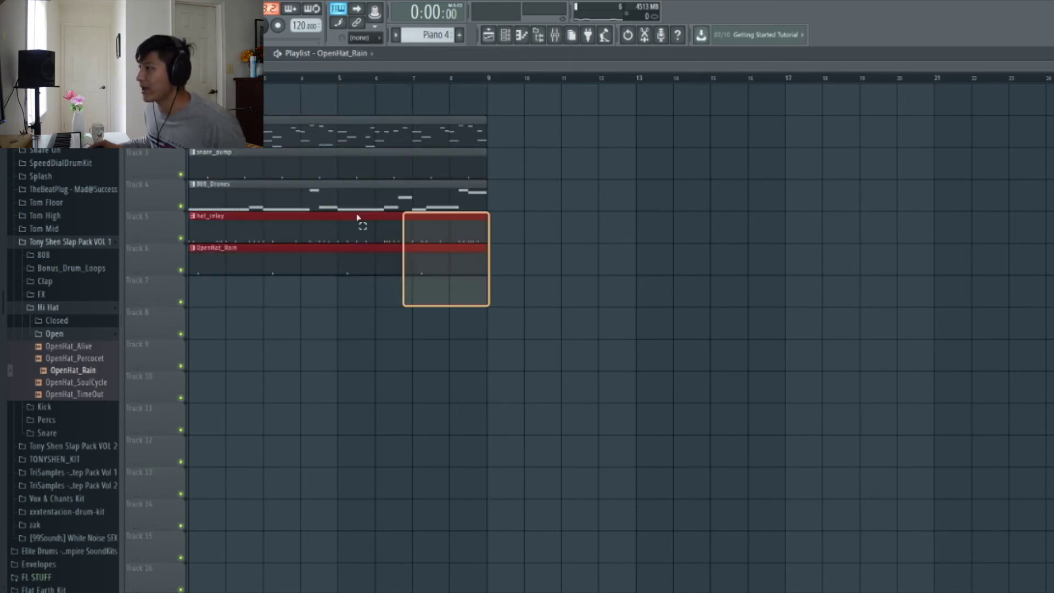
# Arrange the split clips on the upper tracks from bar 9 to 17, with a Piano 4 clip alone over bars 1 to 8
pyautogui.moveTo(567, 273); pyautogui.dragTo(579, 132)
pyautogui.click(370, 204)
pyautogui.scroll(-2, 435, 111)
pyautogui.moveTo(282, 104); pyautogui.dragTo(504, 90)
pyautogui.click(335, 180)
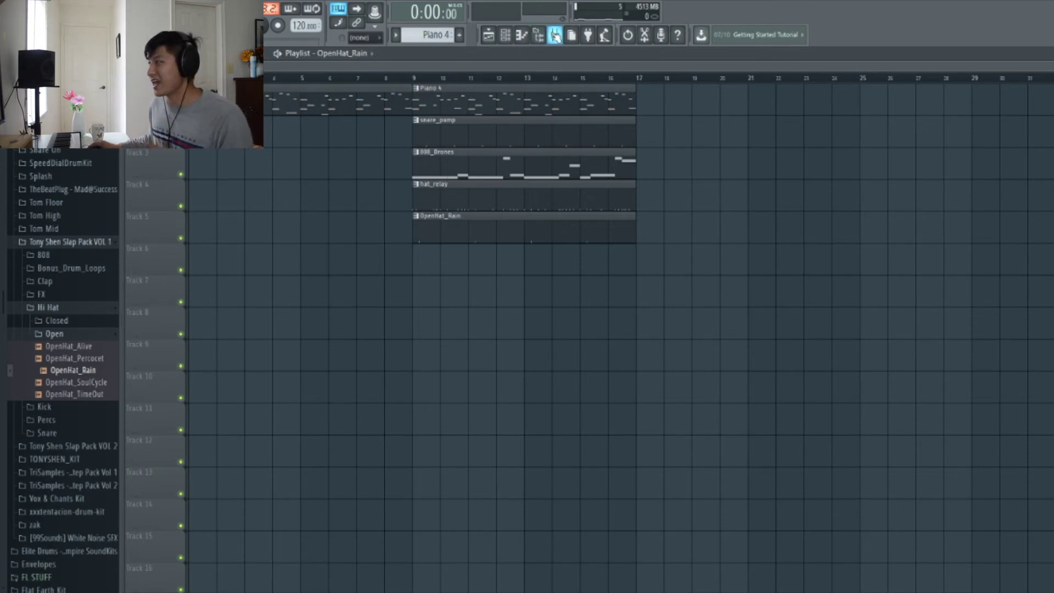
# Load Gross Beat into the first effect slot of the Piano 4 mixer track
pyautogui.click(566, 36)
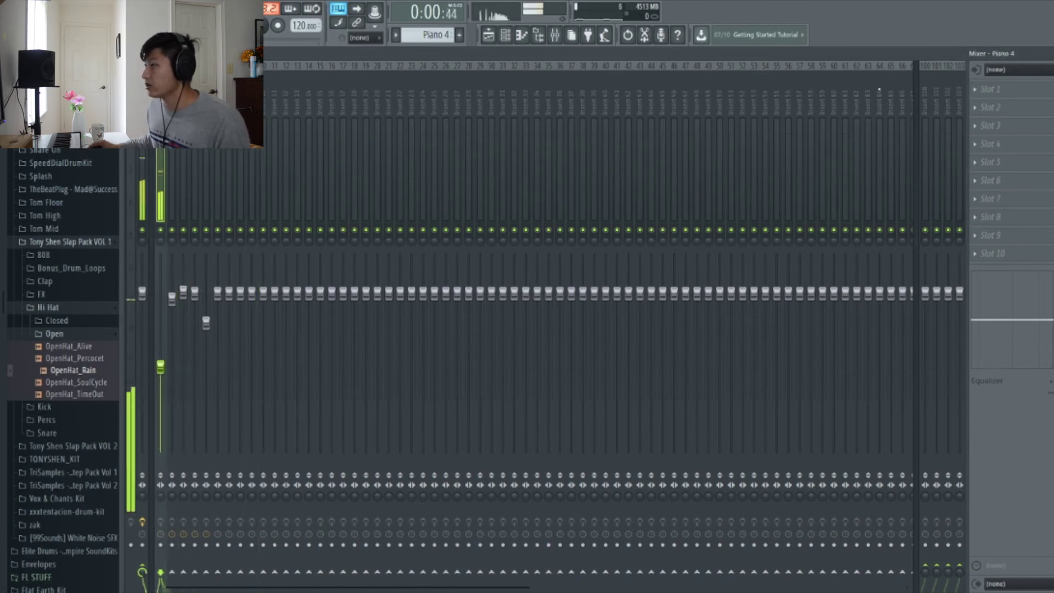
pyautogui.click(1018, 98)
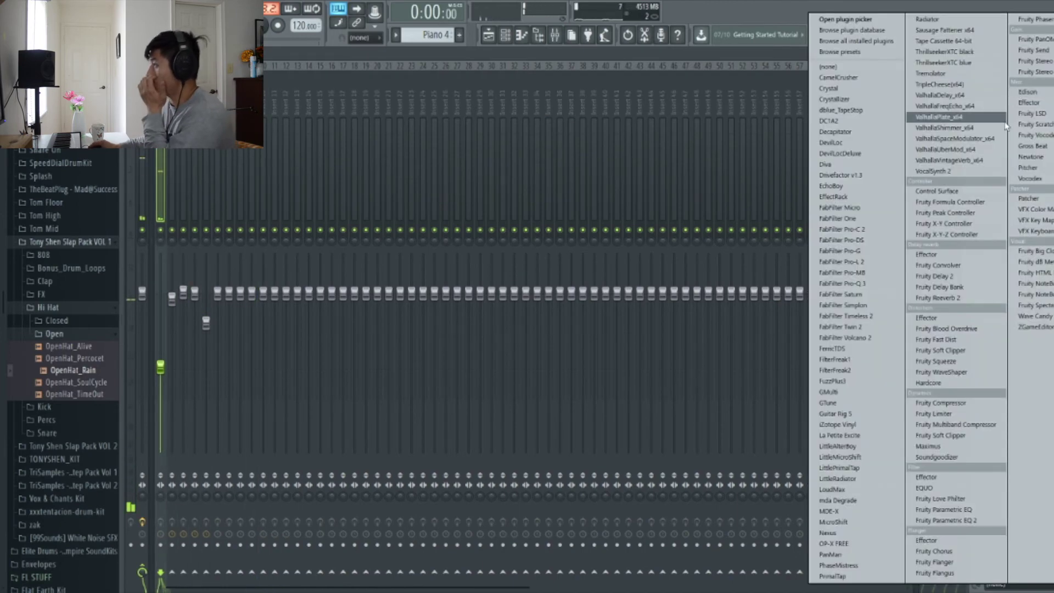
pyautogui.click(1030, 146)
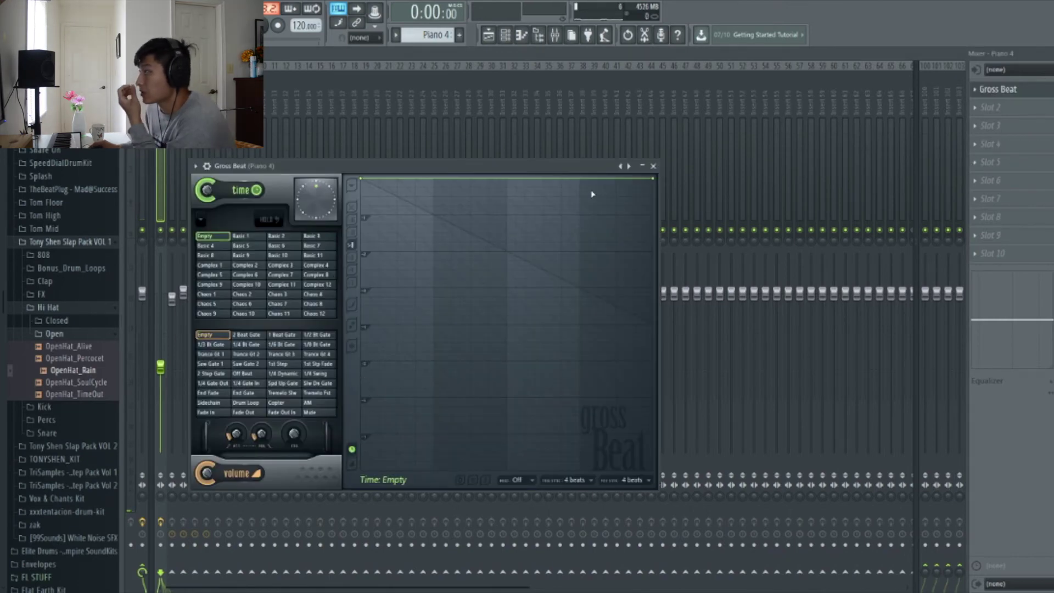
# Load Gross Beat's Momentary preset, set the time effect to 1/2 Speed, and play the result
pyautogui.click(629, 166)
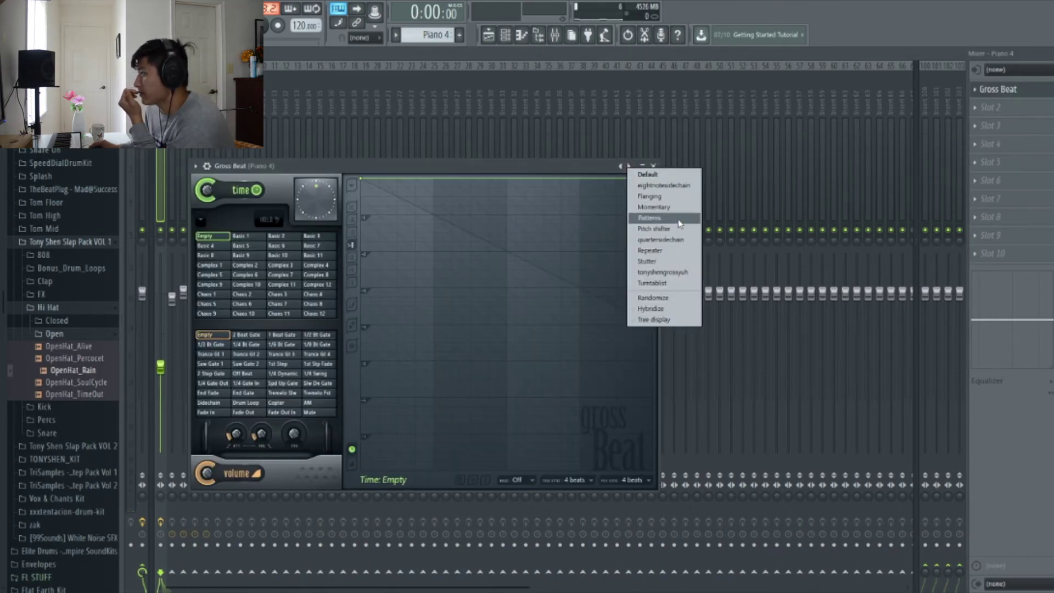
pyautogui.click(677, 219)
pyautogui.click(628, 166)
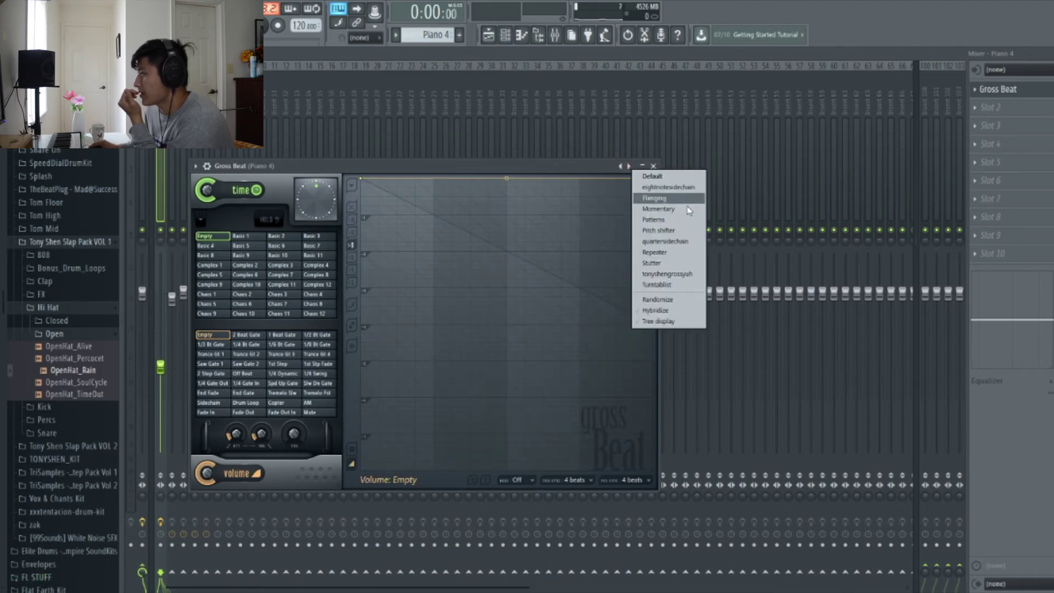
pyautogui.click(665, 208)
pyautogui.click(289, 306)
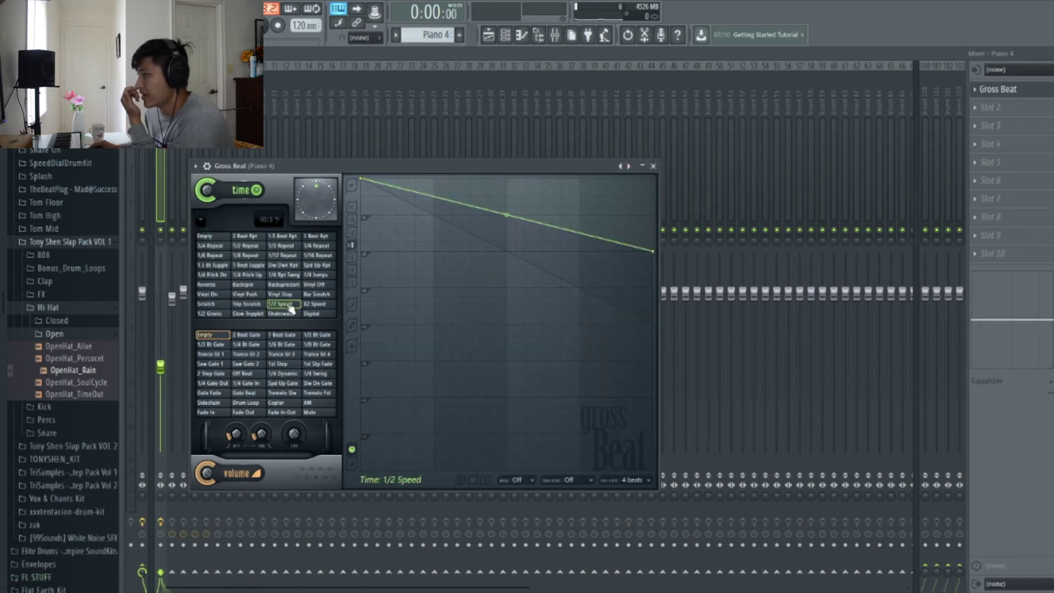
pyautogui.press('space')
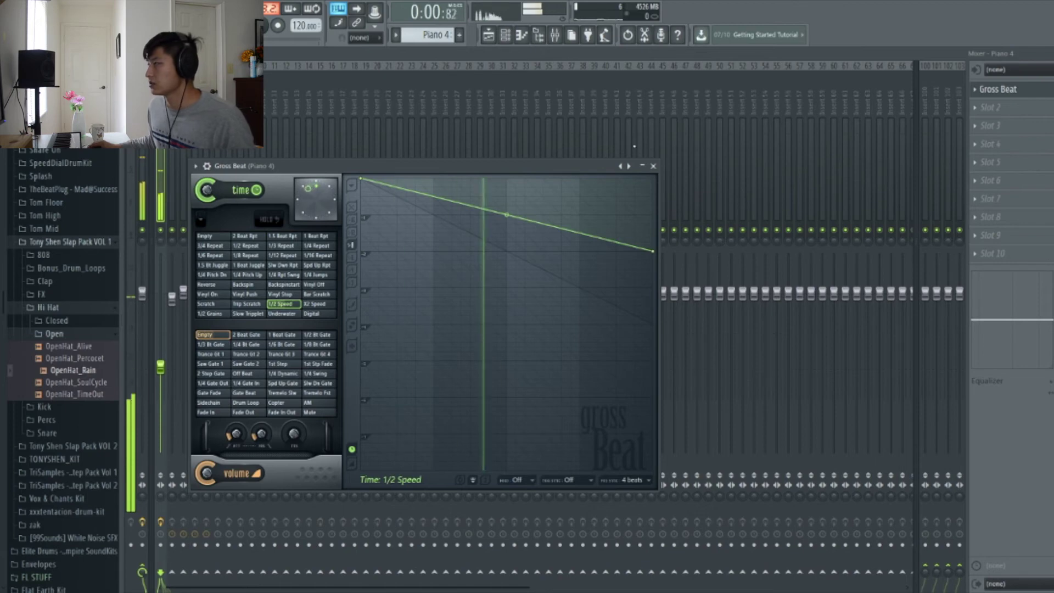
# Close the Gross Beat window and return to the playlist to listen to the piano intro
pyautogui.click(998, 89)
pyautogui.click(488, 35)
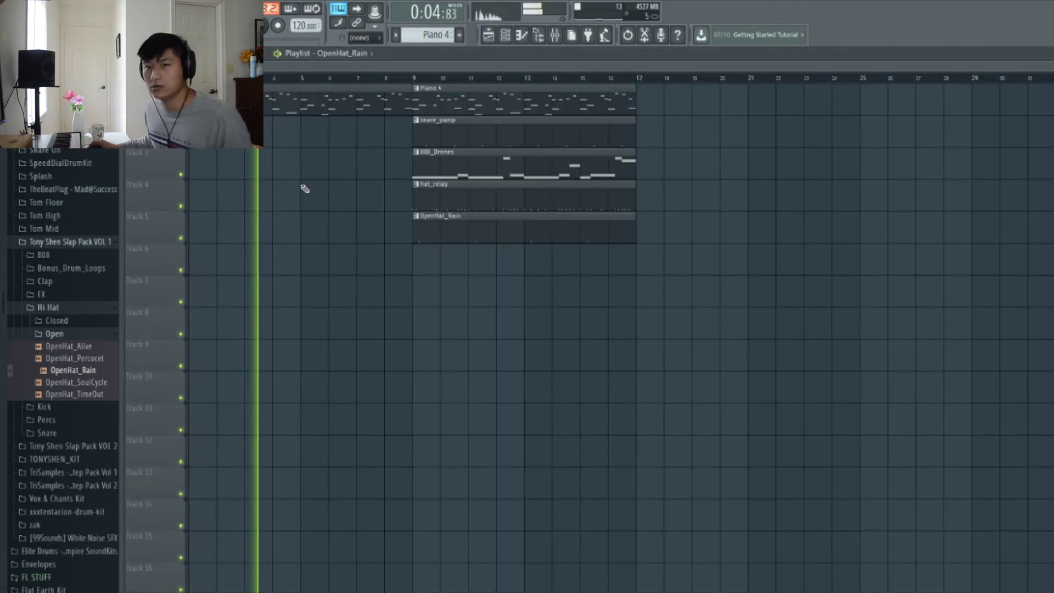
pyautogui.scroll(1, 369, 207)
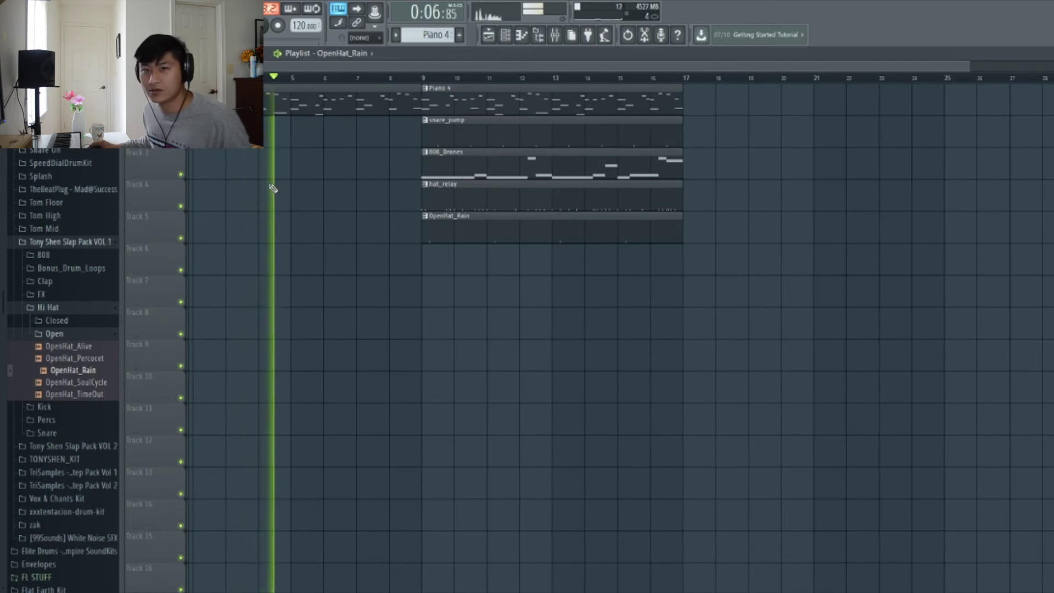
# Create an automation clip for the Gross Beat time mix knob and show it in the playlist
pyautogui.scroll(-1, 280, 186)
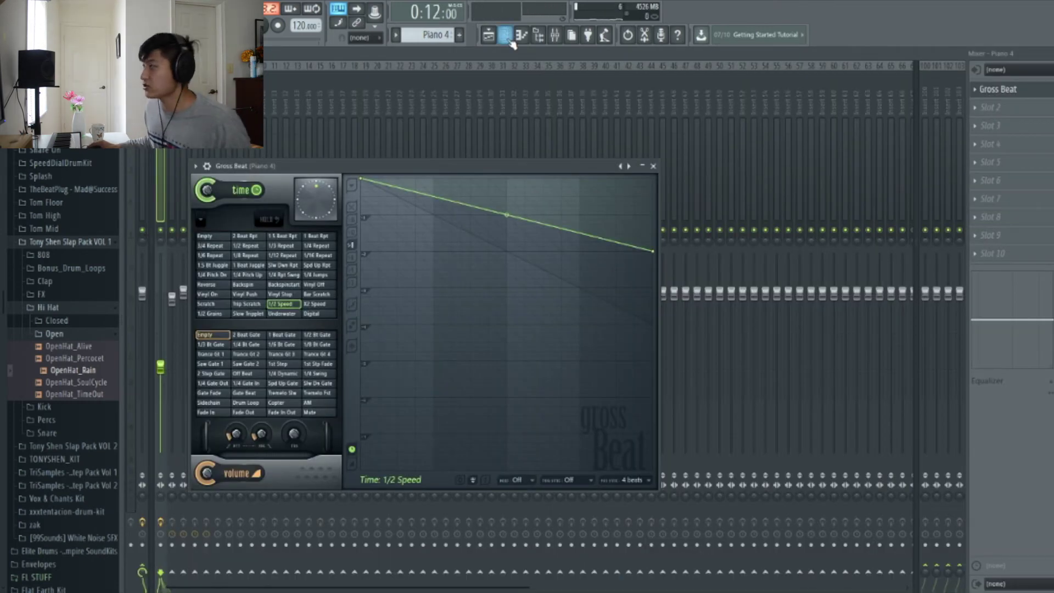
pyautogui.click(494, 38)
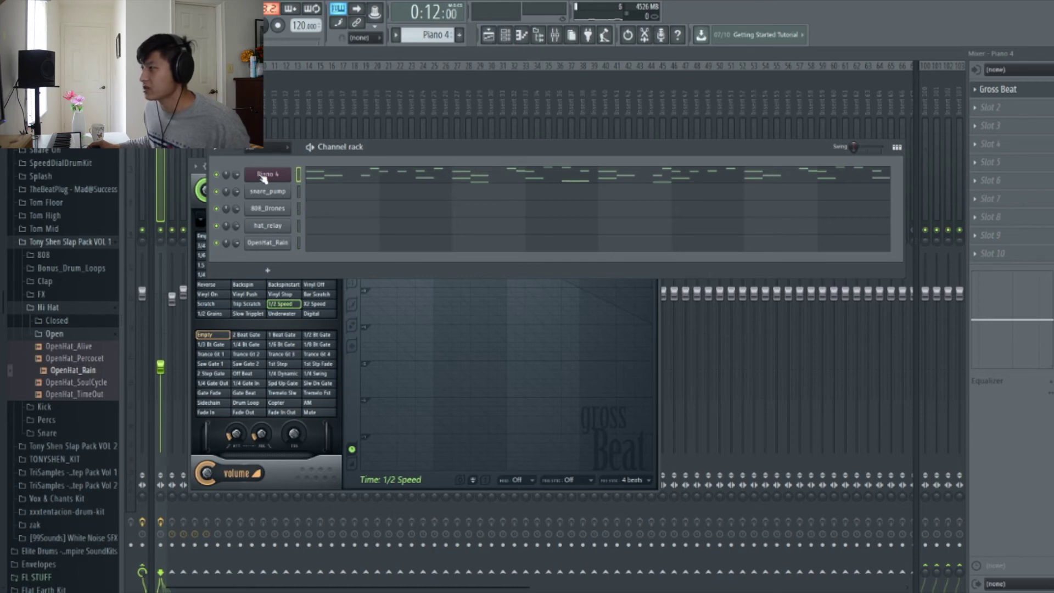
pyautogui.click(494, 357)
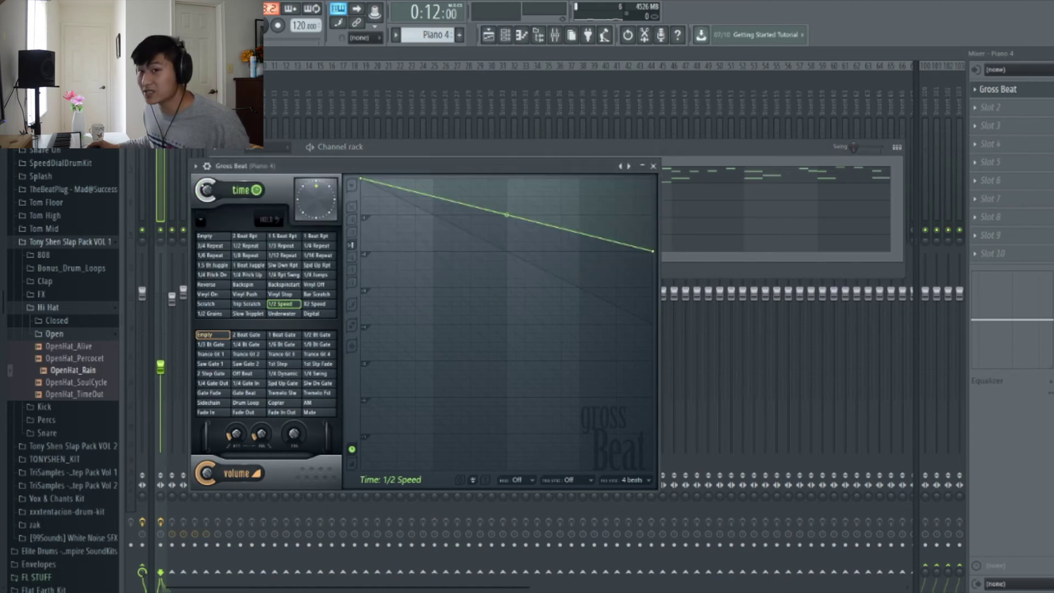
pyautogui.rightClick(204, 188)
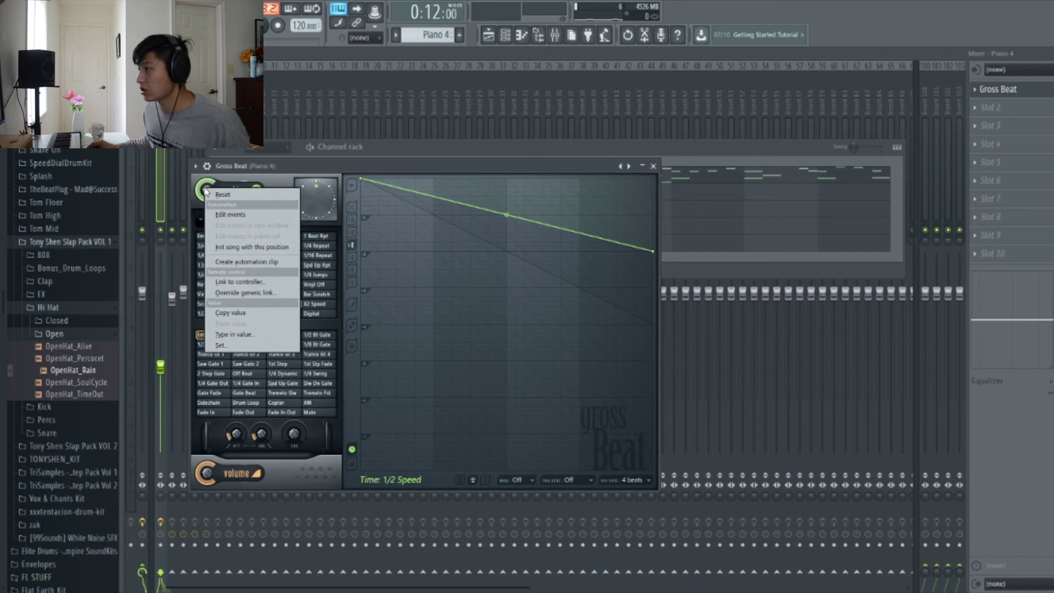
pyautogui.click(253, 262)
pyautogui.click(489, 35)
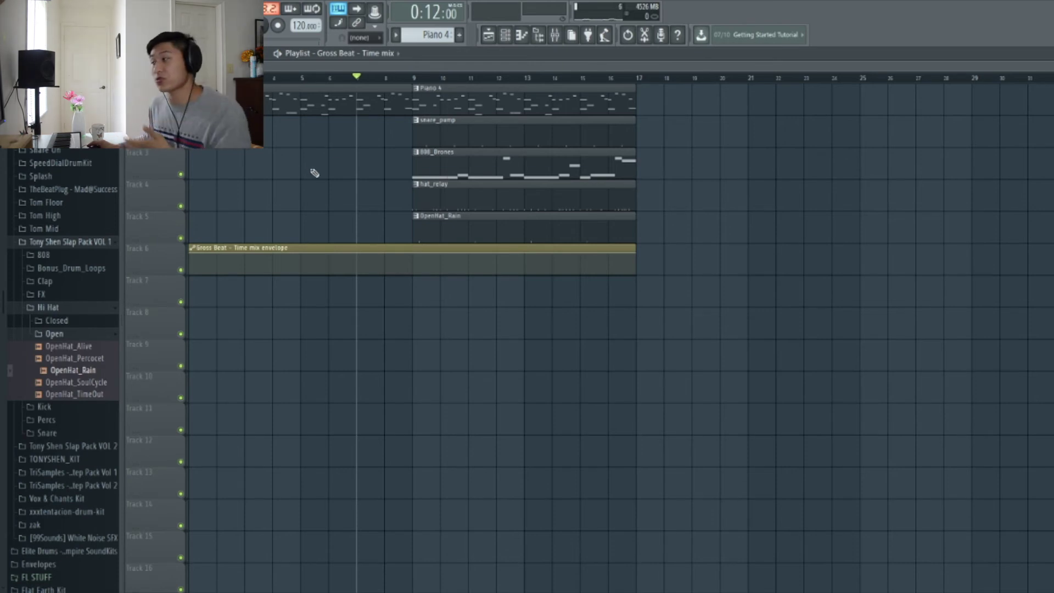
# Add envelope points at bars 5 and 9, lower the bar 9 point to zero with a Single curve, and play from bar 5
pyautogui.moveTo(304, 248)
pyautogui.mouseDown()
pyautogui.moveTo(301, 263)
pyautogui.moveTo(304, 251)
pyautogui.mouseUp()
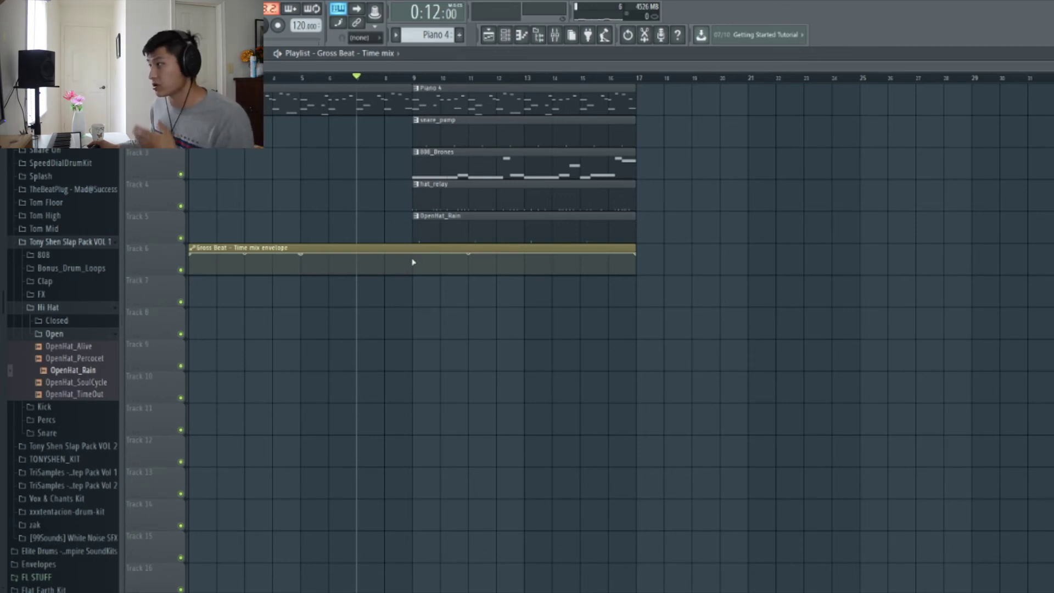
pyautogui.moveTo(414, 258); pyautogui.dragTo(415, 281)
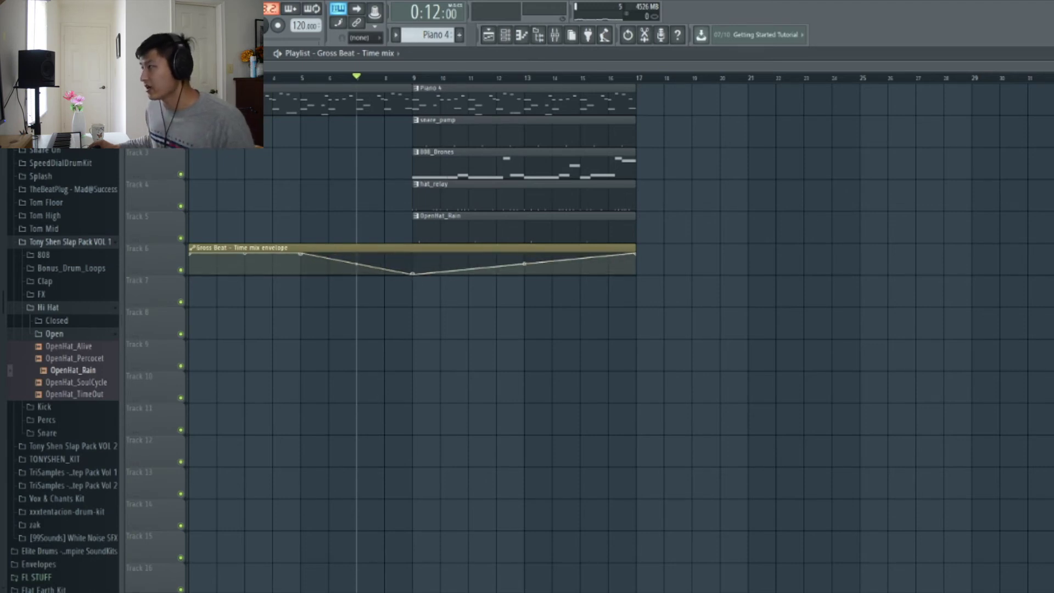
pyautogui.rightClick(414, 275)
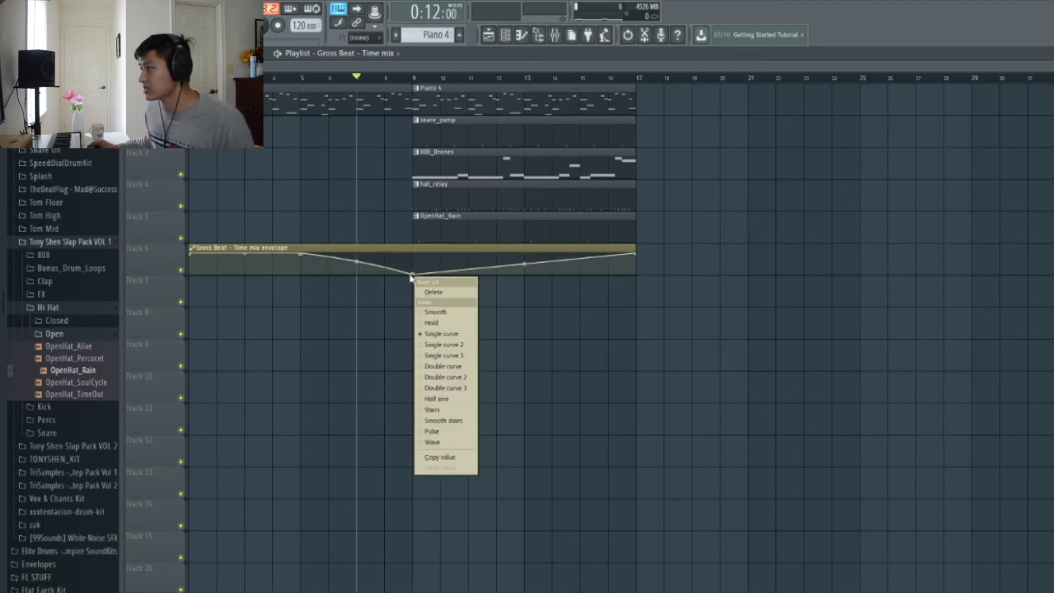
pyautogui.click(442, 334)
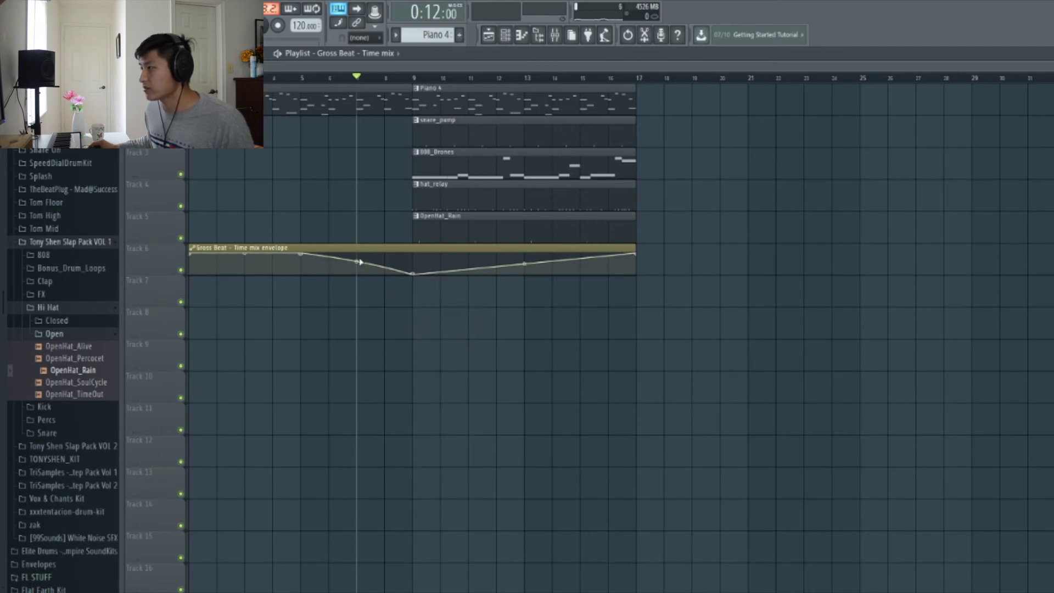
pyautogui.click(301, 78)
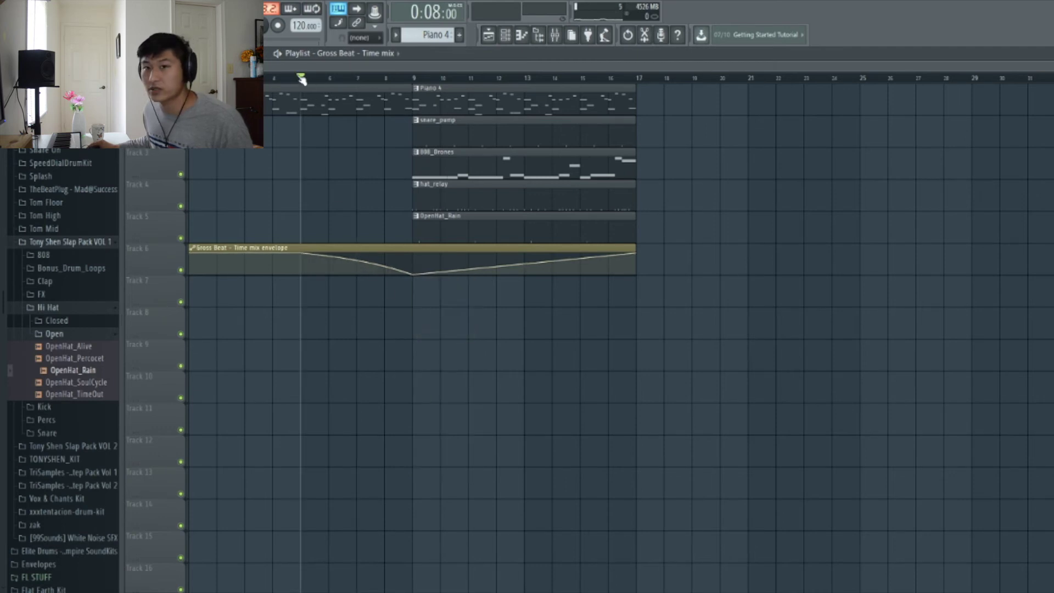
pyautogui.press('space')
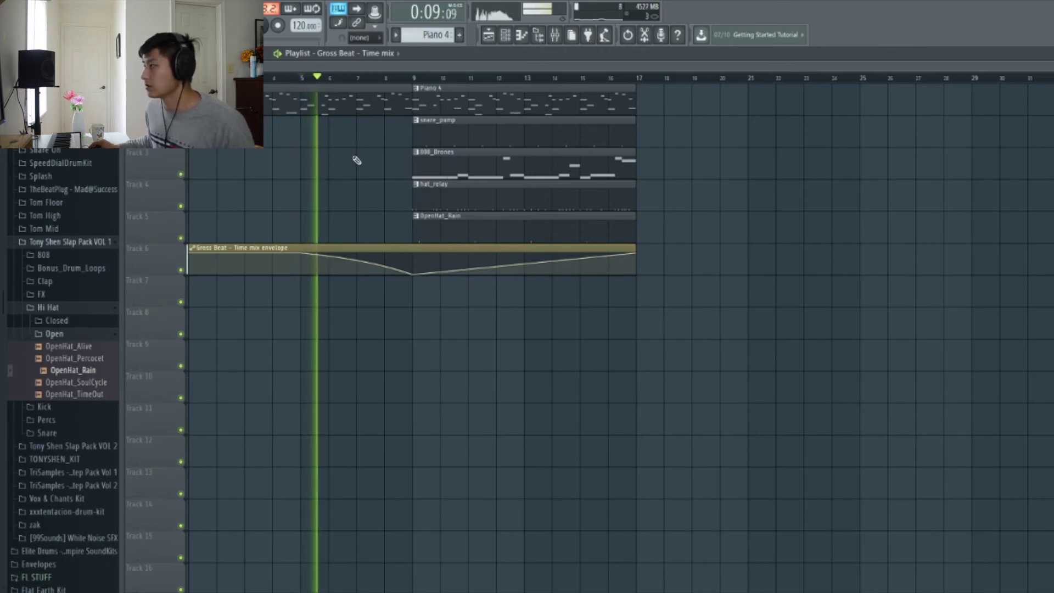
# Lower the envelope's end point at bar 17 to zero, move the first drop closer to bar 9, and listen to the transition
pyautogui.moveTo(637, 255); pyautogui.dragTo(637, 275)
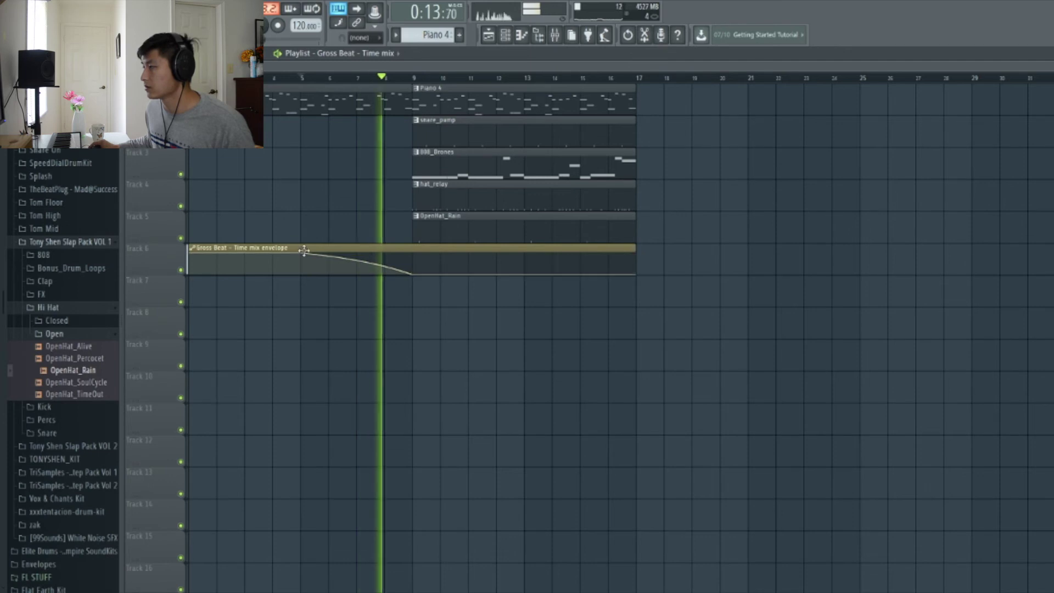
pyautogui.moveTo(303, 251); pyautogui.dragTo(394, 159)
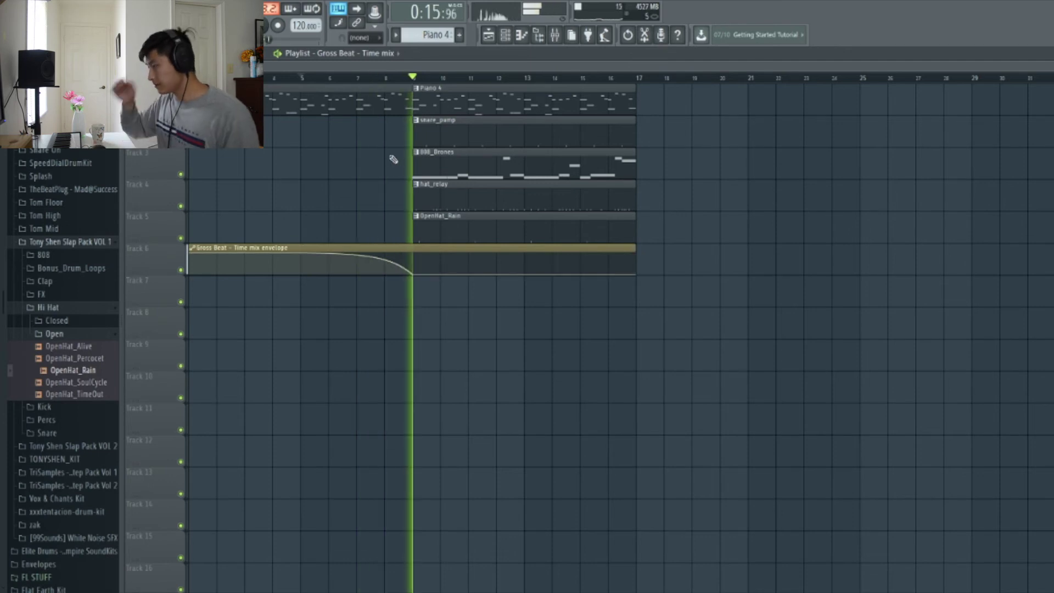
pyautogui.press('space')
pyautogui.press('space')
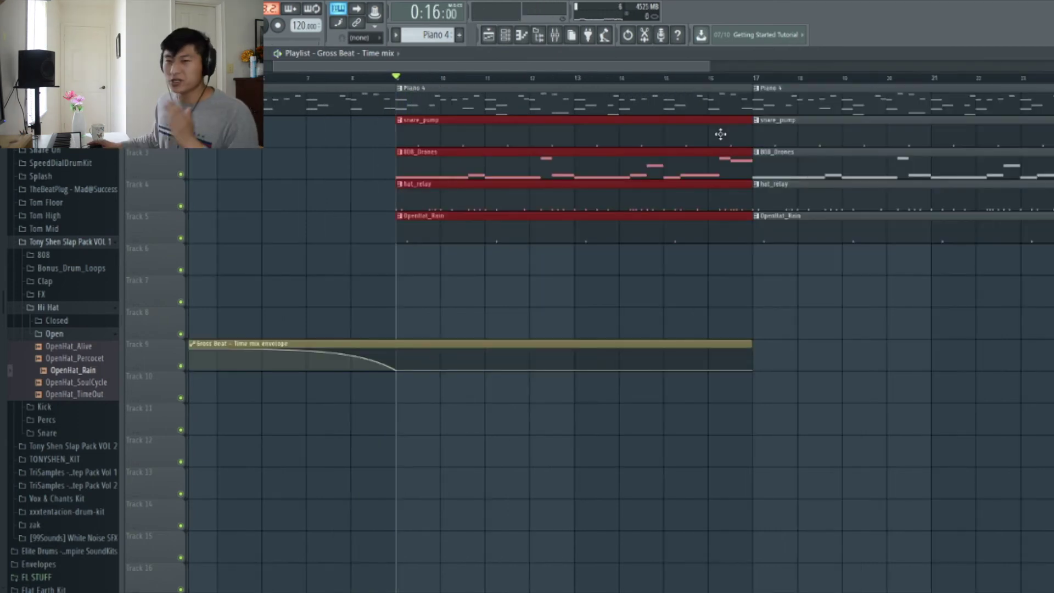
# Shorten the selected snare_pump, 808_Drones, hat_relay and OpenHat_Rain clips to end at bar 16, and play from about bar 15
pyautogui.scroll(-2, 751, 287)
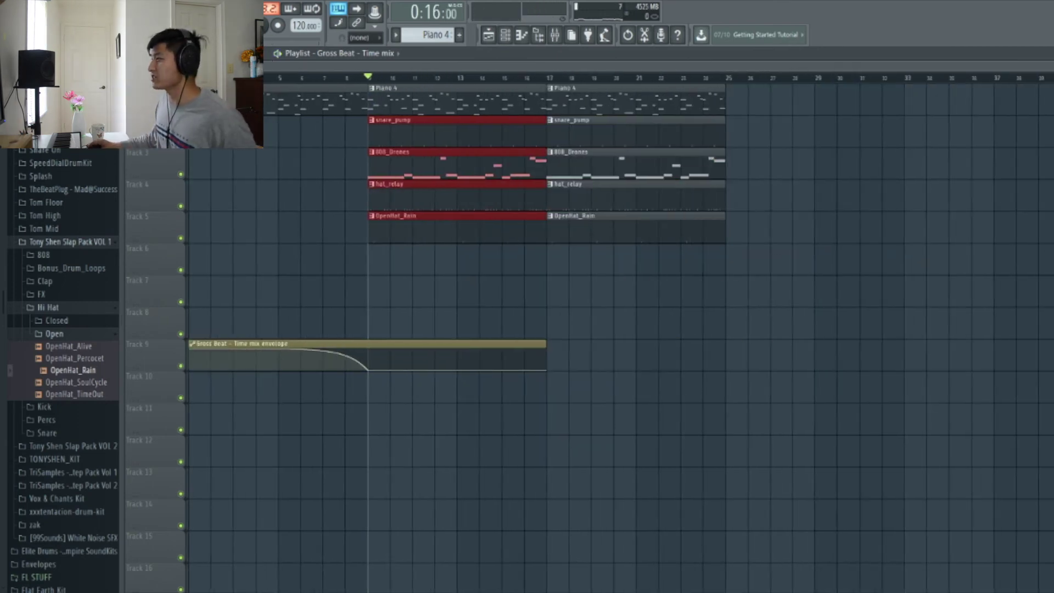
pyautogui.moveTo(549, 261); pyautogui.dragTo(536, 236)
pyautogui.moveTo(536, 243); pyautogui.dragTo(525, 141)
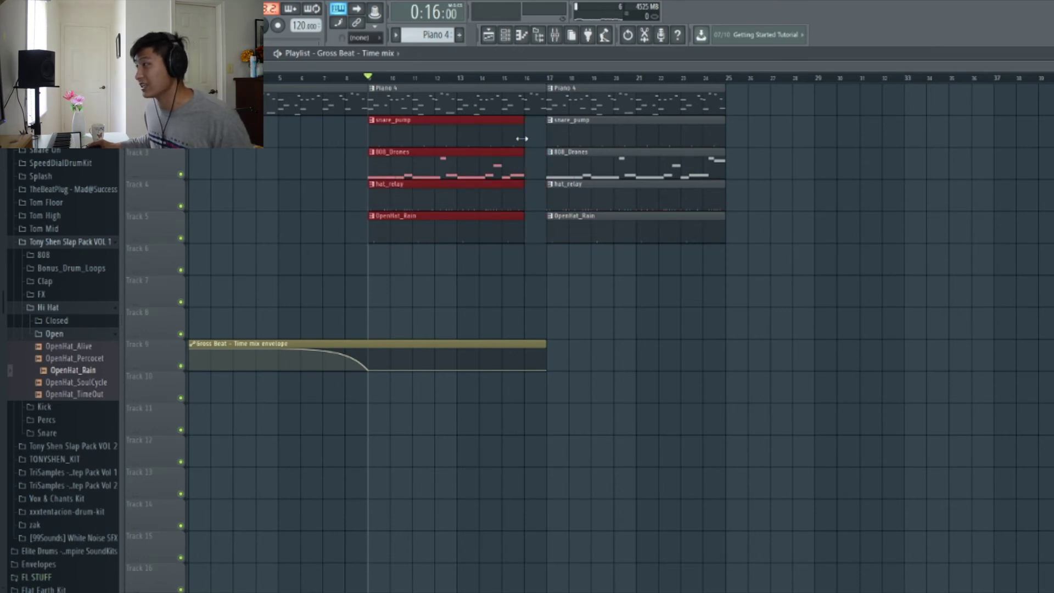
pyautogui.click(549, 272)
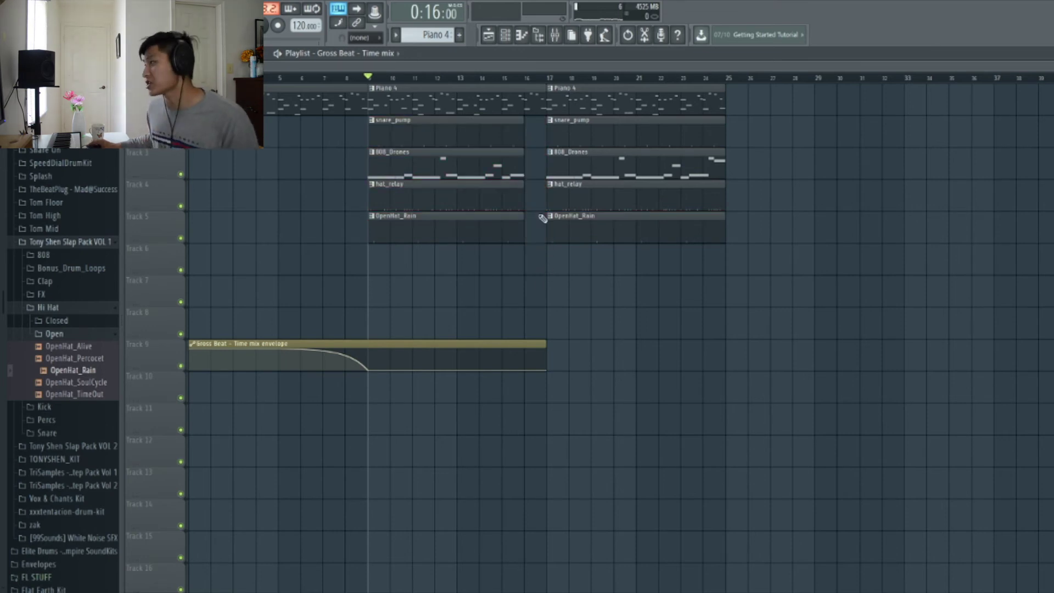
pyautogui.click(510, 81)
pyautogui.press('space')
pyautogui.scroll(2, 530, 263)
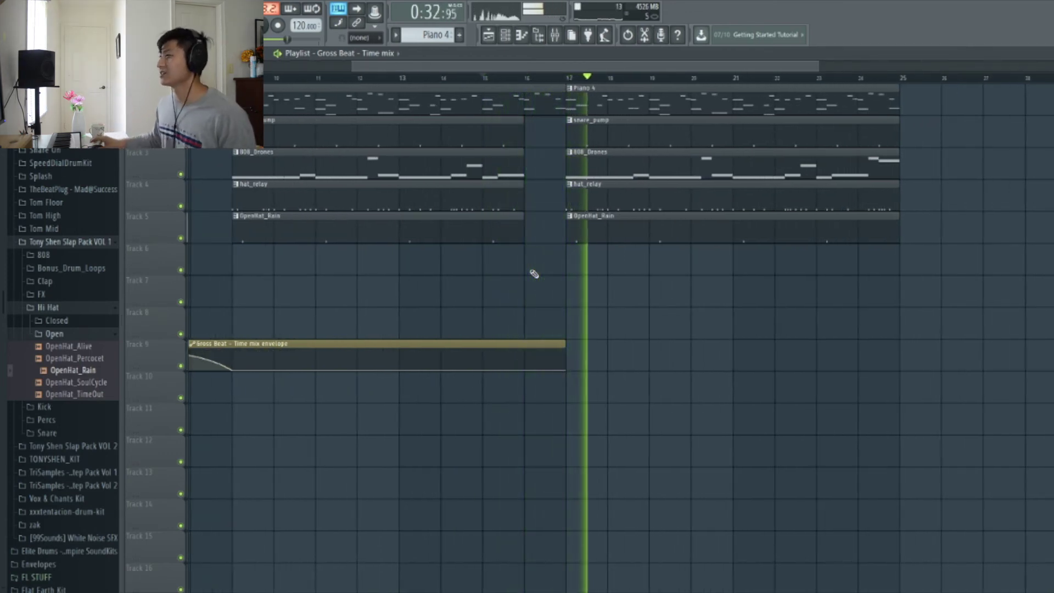
# Slice the clips on all tracks within bar 20 and delete the pieces in the last part of the bar before bar 21
pyautogui.scroll(1, 766, 280)
pyautogui.scroll(1, 714, 290)
pyautogui.scroll(3, 598, 290)
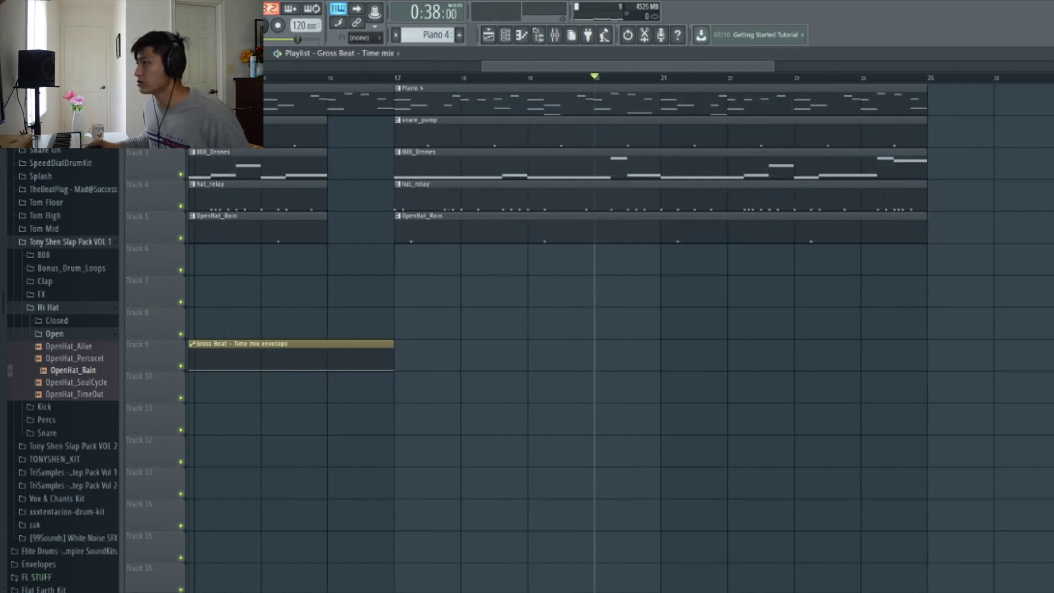
pyautogui.click(144, 53)
pyautogui.click(159, 163)
pyautogui.scroll(3, 642, 200)
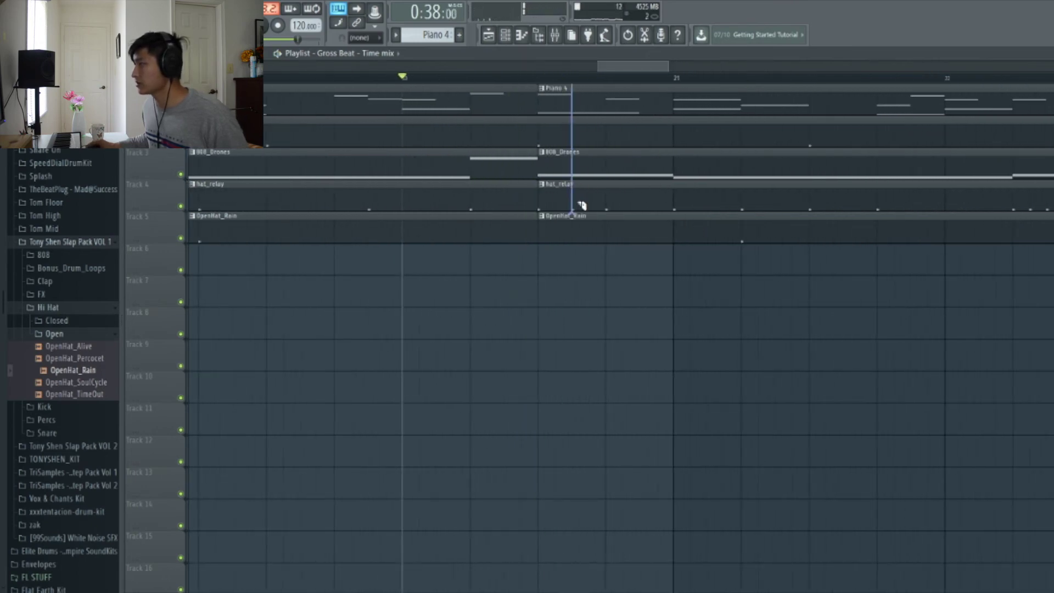
pyautogui.moveTo(586, 239); pyautogui.dragTo(587, 240)
pyautogui.moveTo(684, 233); pyautogui.dragTo(631, 87)
pyautogui.press('Delete')
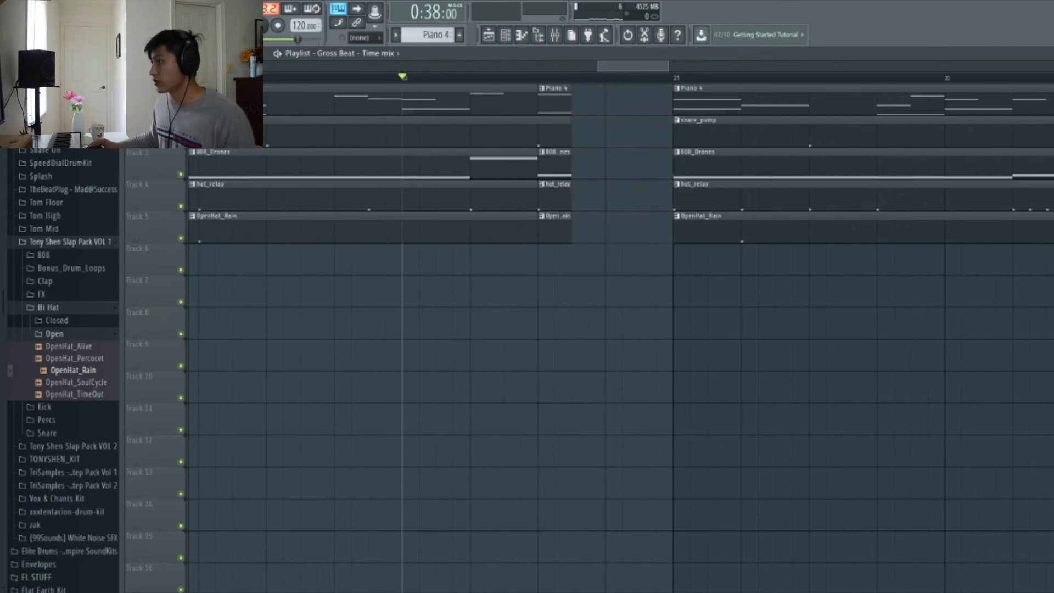
# Split the snare_pump clip midway through bar 20 to match the short slices on the other tracks
pyautogui.moveTo(574, 241); pyautogui.dragTo(556, 105)
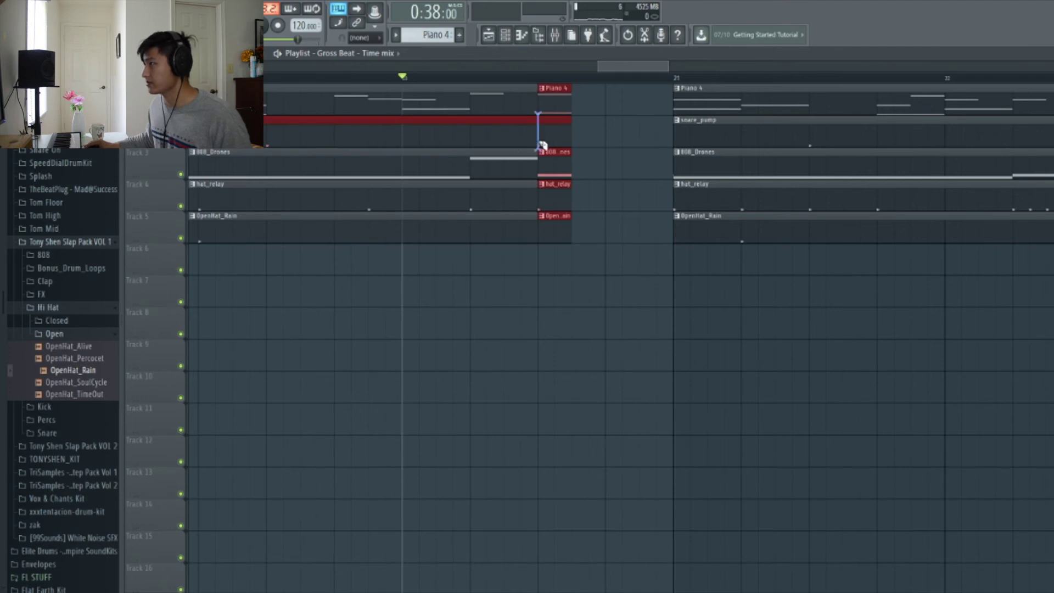
pyautogui.moveTo(544, 144); pyautogui.dragTo(543, 146)
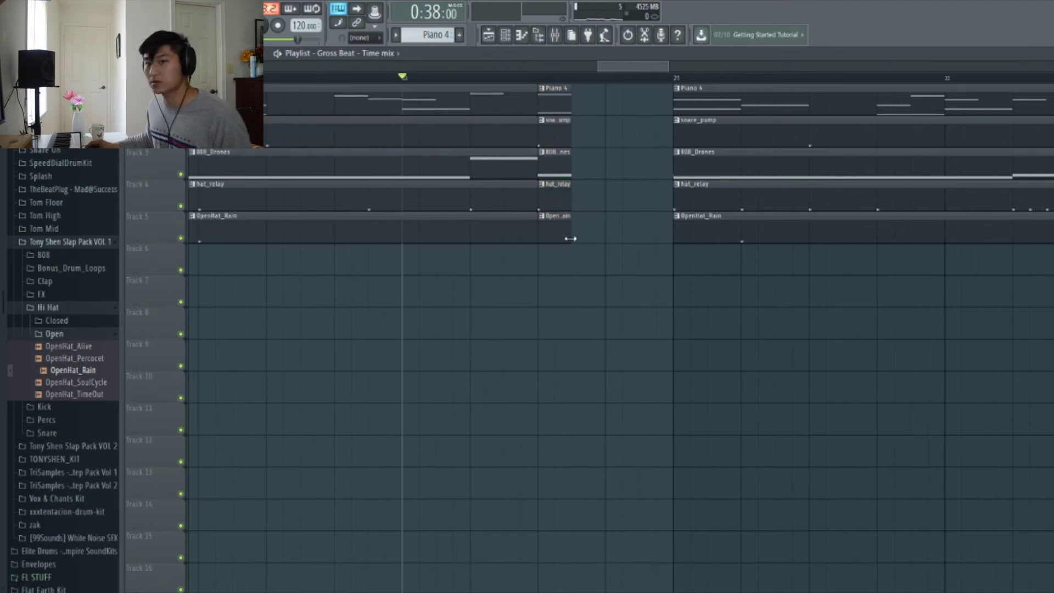
pyautogui.moveTo(573, 215)
pyautogui.mouseDown()
pyautogui.moveTo(550, 102)
pyautogui.moveTo(619, 112)
pyautogui.moveTo(658, 102)
pyautogui.mouseUp()
pyautogui.press('space')
pyautogui.keyDown('ctrl'); pyautogui.click(660, 280); pyautogui.keyUp('ctrl')
# Cut the half bar before bar 27 out of the 808_Drones, hat_relay and OpenHat_Rain tracks, and play from bar 25
pyautogui.scroll(-4, 657, 289)
pyautogui.scroll(-4, 690, 281)
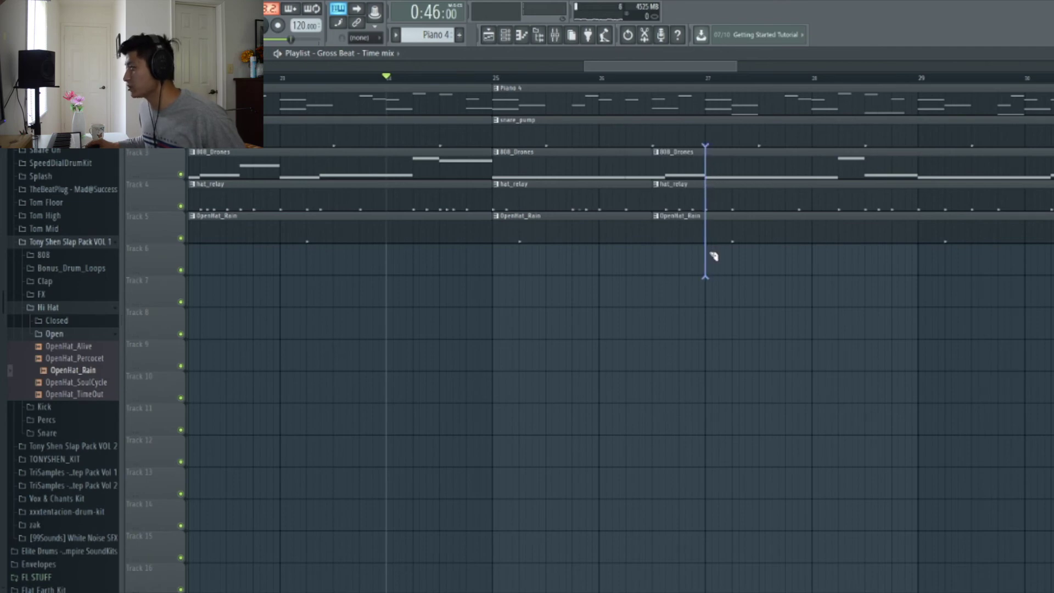
pyautogui.moveTo(693, 274); pyautogui.dragTo(687, 150)
pyautogui.press('Delete')
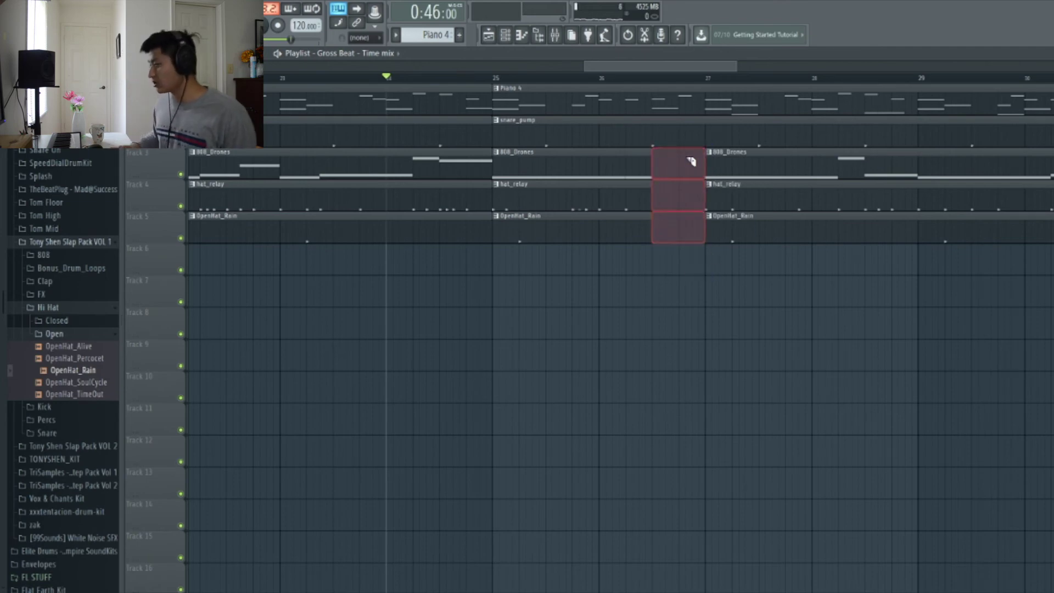
pyautogui.press('space')
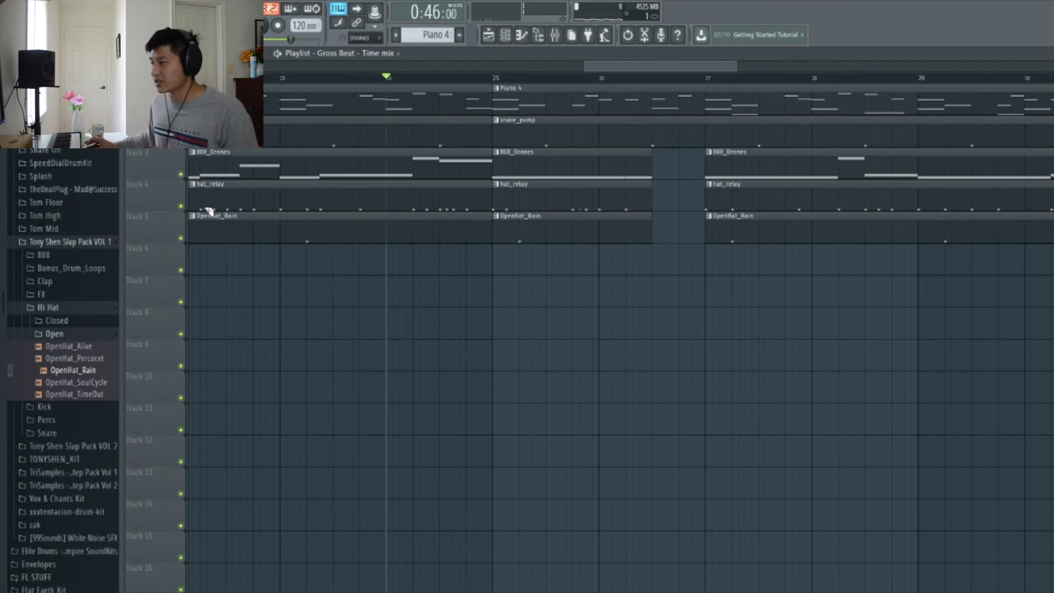
pyautogui.click(484, 70)
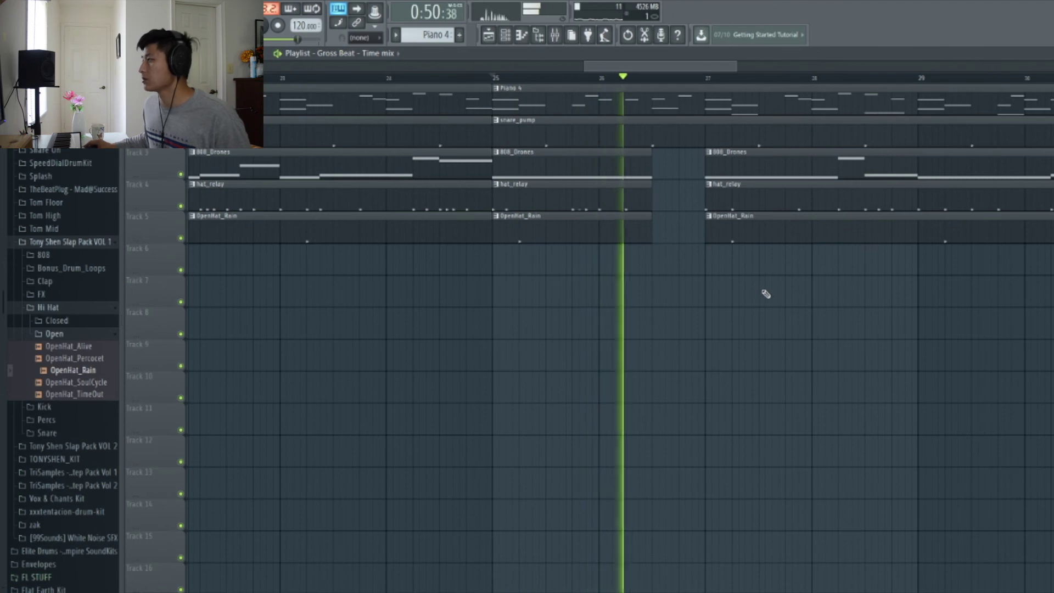
pyautogui.scroll(-3, 809, 310)
pyautogui.scroll(4, 876, 302)
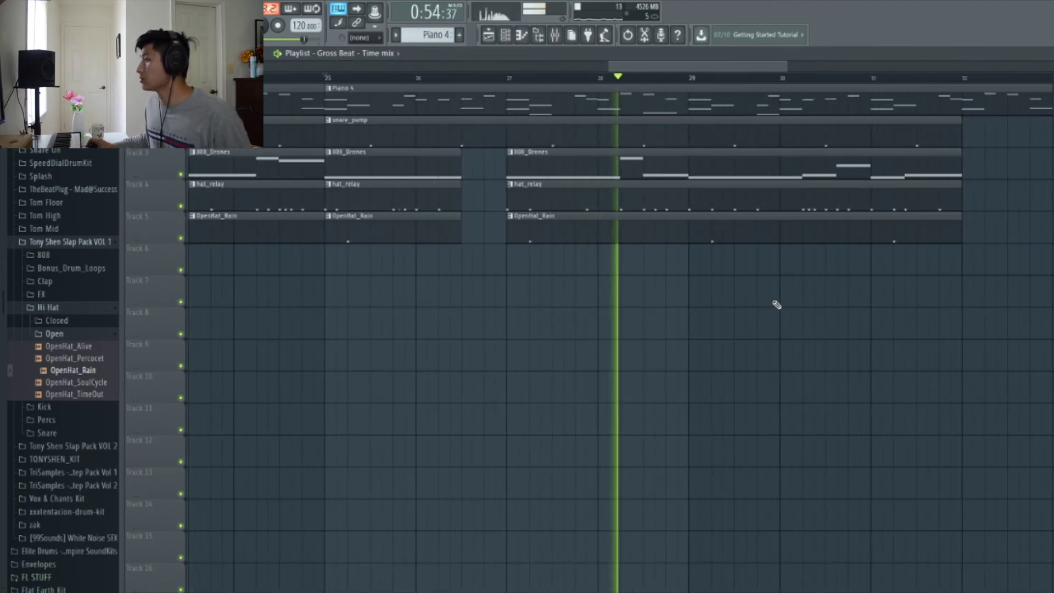
pyautogui.scroll(2, 775, 305)
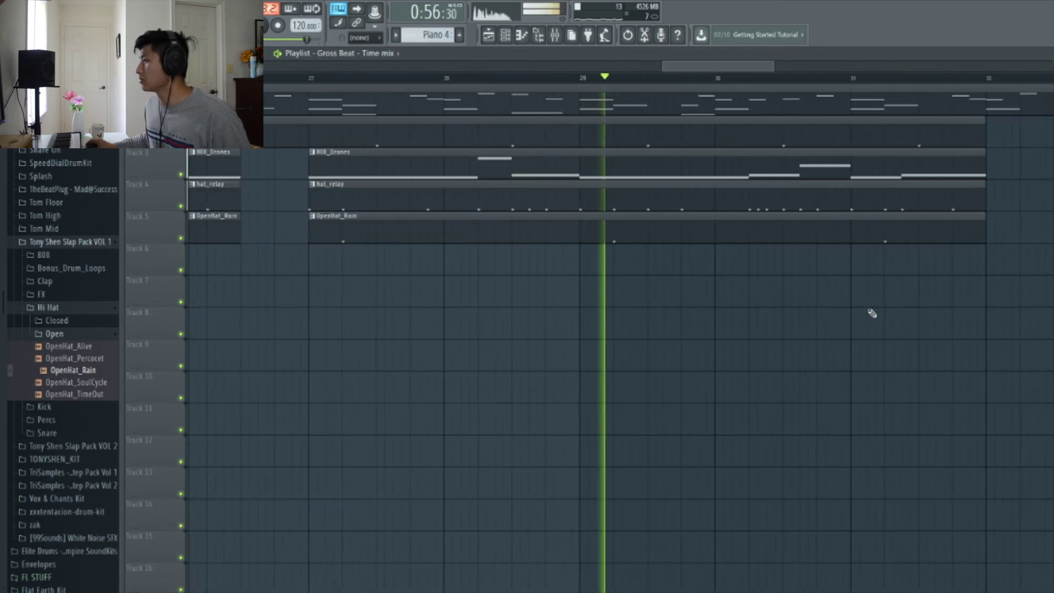
# Cut the half bar before bar 30 out of the snare_pump, 808_Drones, hat_relay and OpenHat_Rain tracks, and play from bar 29
pyautogui.press('space')
pyautogui.click(561, 79)
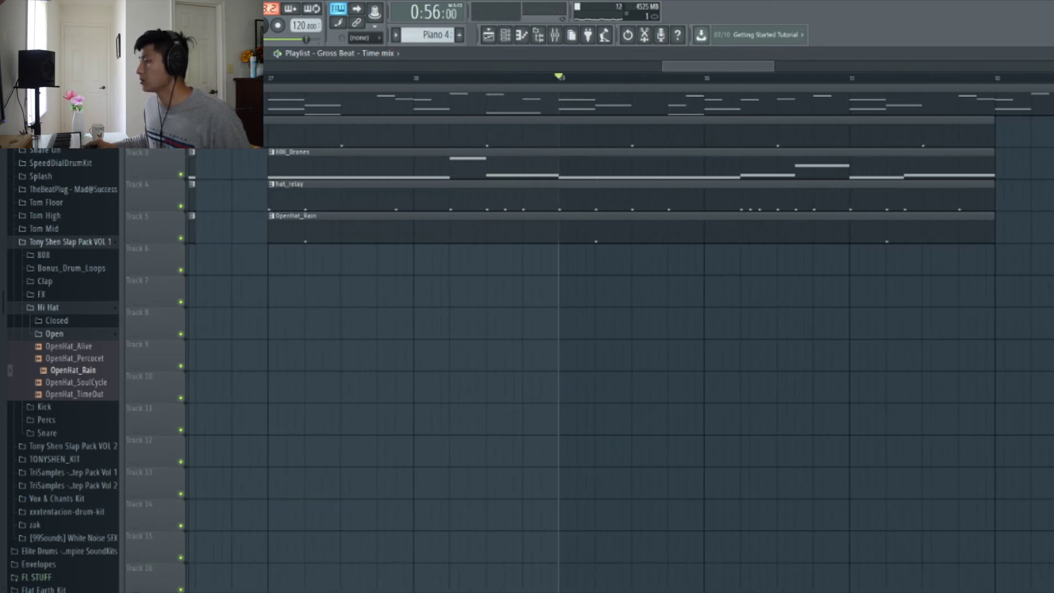
pyautogui.scroll(2, 712, 301)
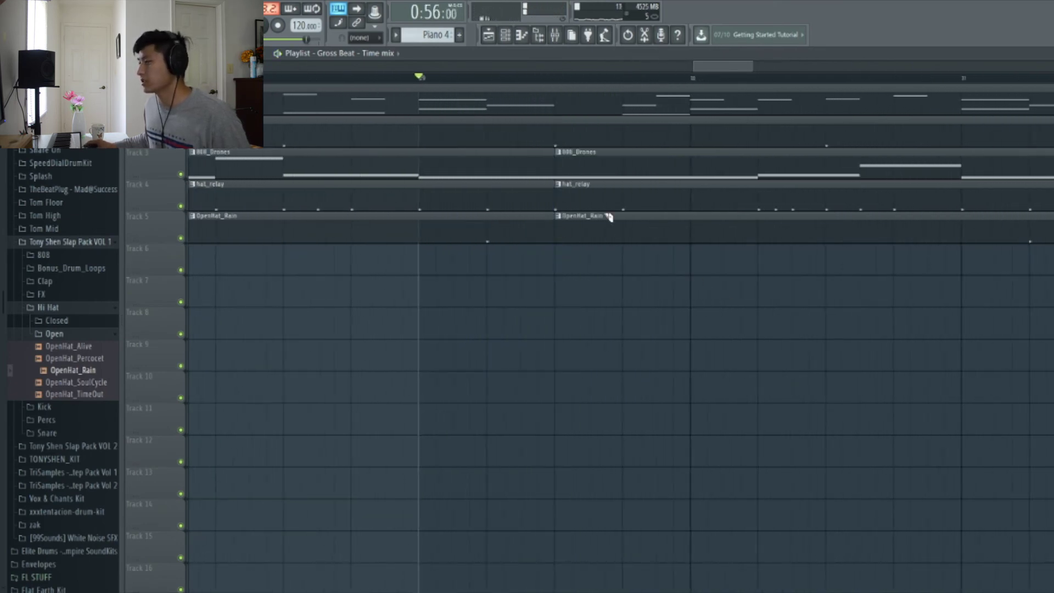
pyautogui.moveTo(644, 253); pyautogui.dragTo(636, 177)
pyautogui.press('Delete')
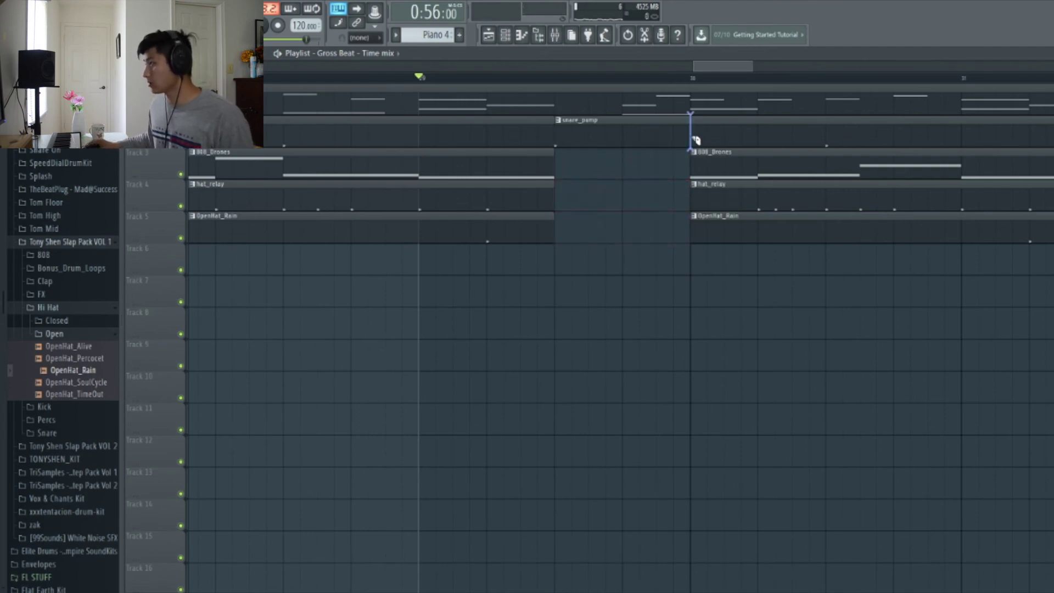
pyautogui.press('space')
pyautogui.press('Delete')
# Listen to the arrangement past bar 30 and examine how the clips end around bars 32 and 33
pyautogui.scroll(-5, 607, 151)
pyautogui.scroll(-4, 741, 287)
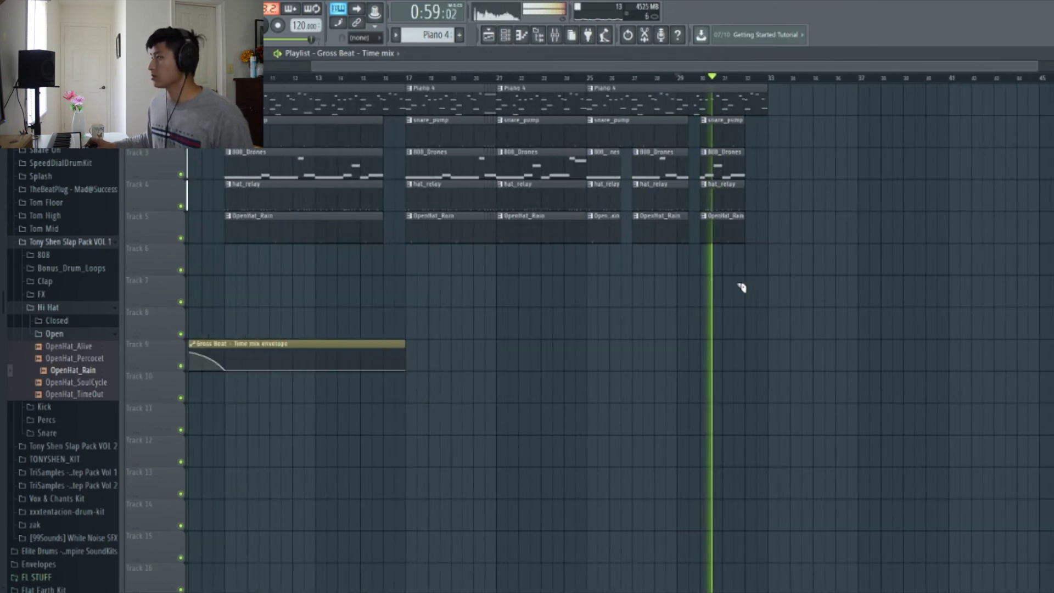
pyautogui.scroll(4, 783, 290)
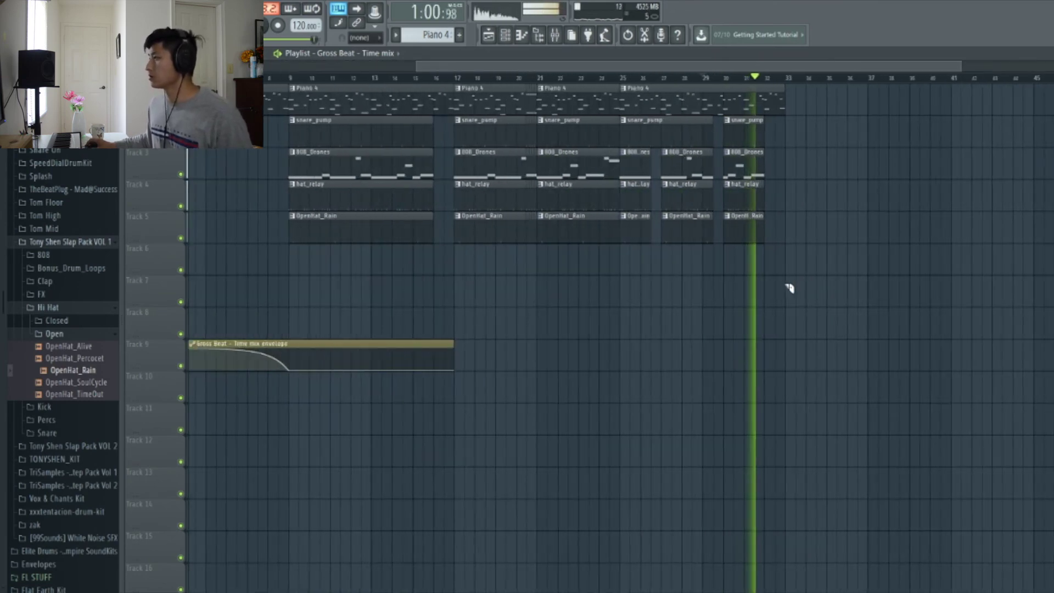
pyautogui.press('space')
pyautogui.scroll(5, 796, 220)
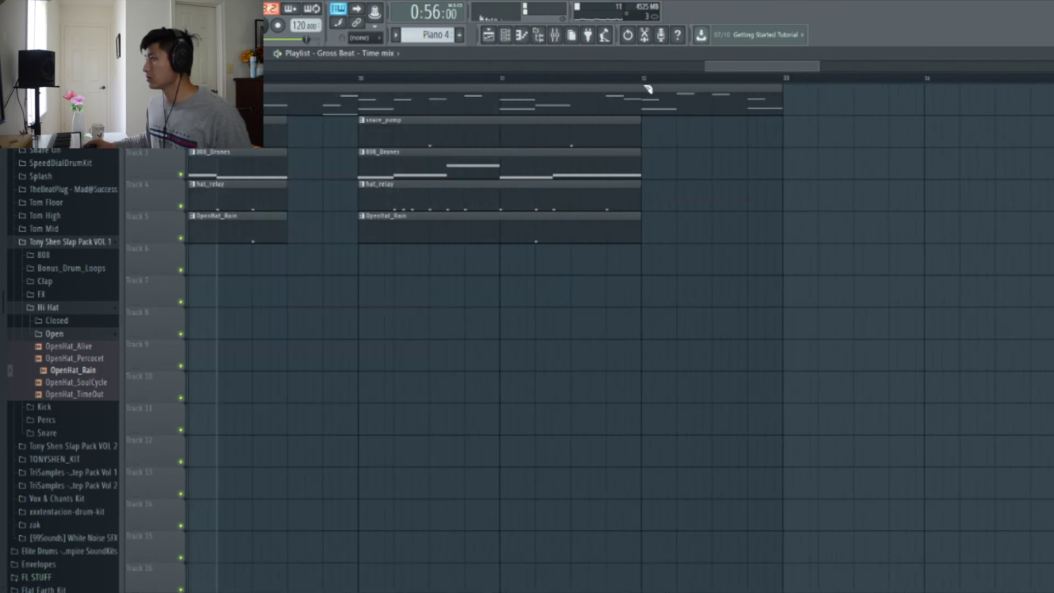
# Slice off the first beat of Piano 4 in bar 32, repeat it across the bar in place of the melody, and play it
pyautogui.click(644, 79)
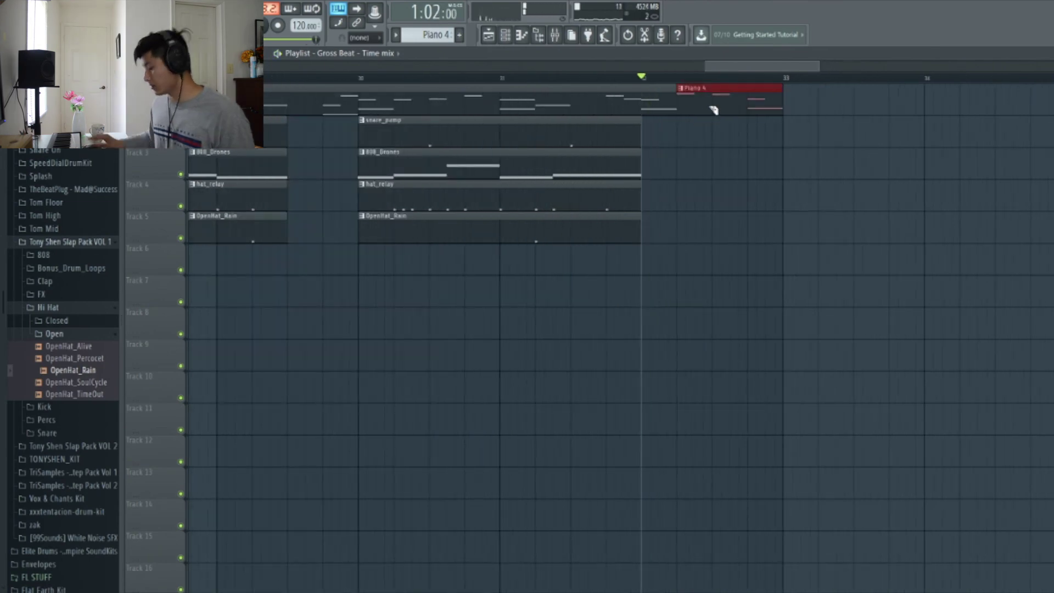
pyautogui.rightClick(714, 110)
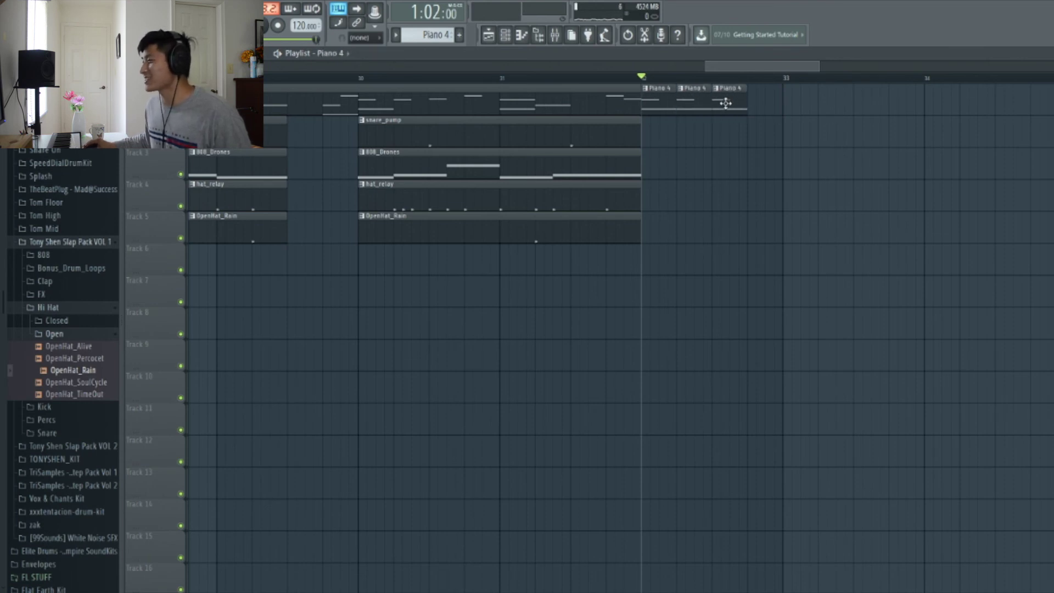
pyautogui.press('space')
pyautogui.scroll(-8, 800, 188)
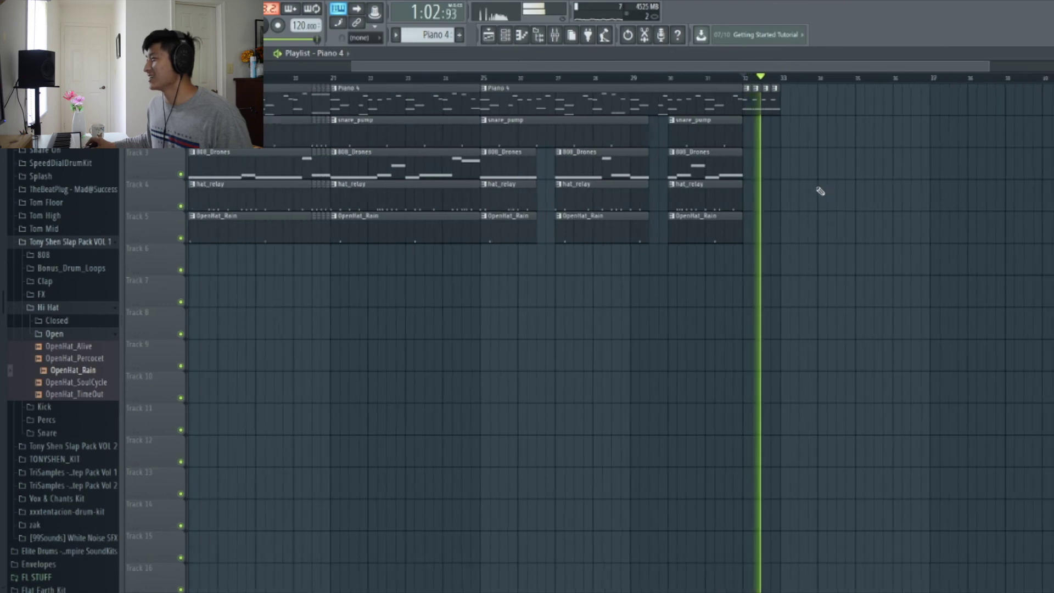
pyautogui.press('space')
# Set the playlist snap to Bar, copy the melody and drum clips of bars 9–16 to bar 33, and play them
pyautogui.click(143, 54)
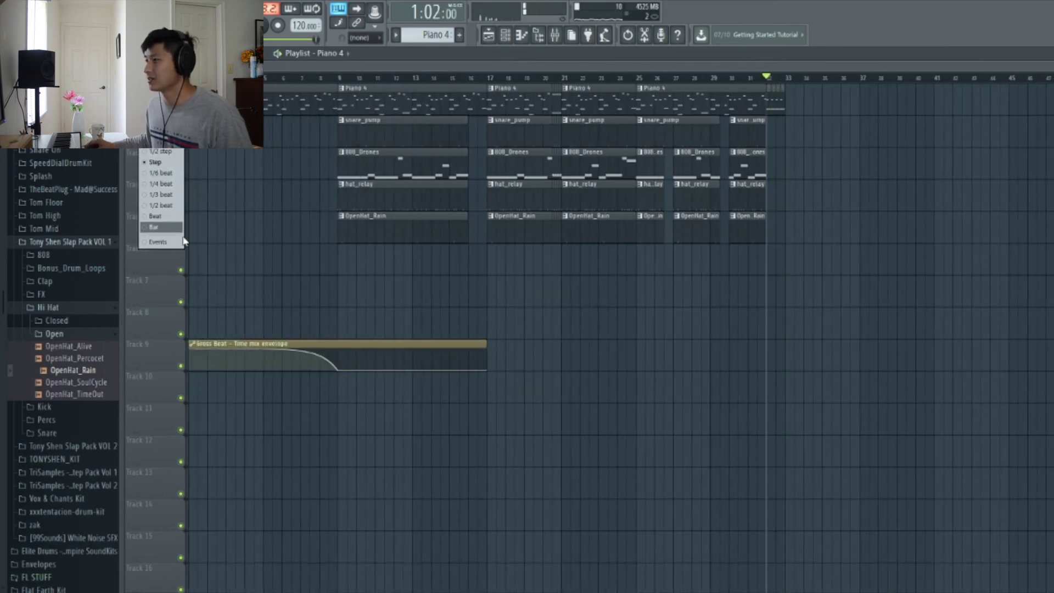
pyautogui.click(172, 231)
pyautogui.moveTo(448, 276)
pyautogui.mouseDown()
pyautogui.moveTo(404, 129)
pyautogui.moveTo(380, 98)
pyautogui.moveTo(863, 130)
pyautogui.moveTo(834, 130)
pyautogui.mouseUp()
pyautogui.press('space')
pyautogui.click(959, 134)
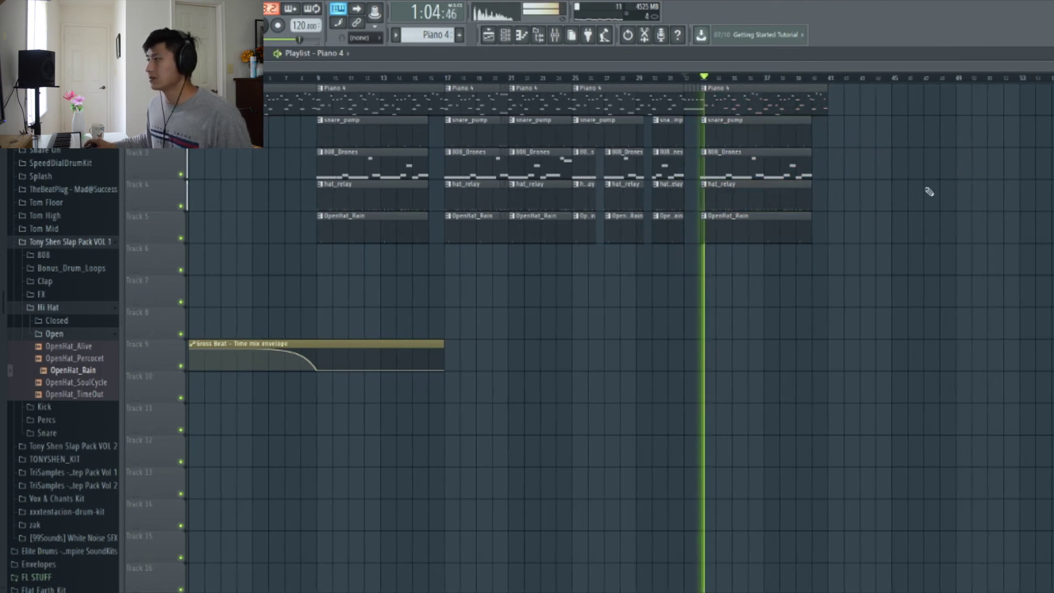
pyautogui.moveTo(767, 84); pyautogui.dragTo(857, 272)
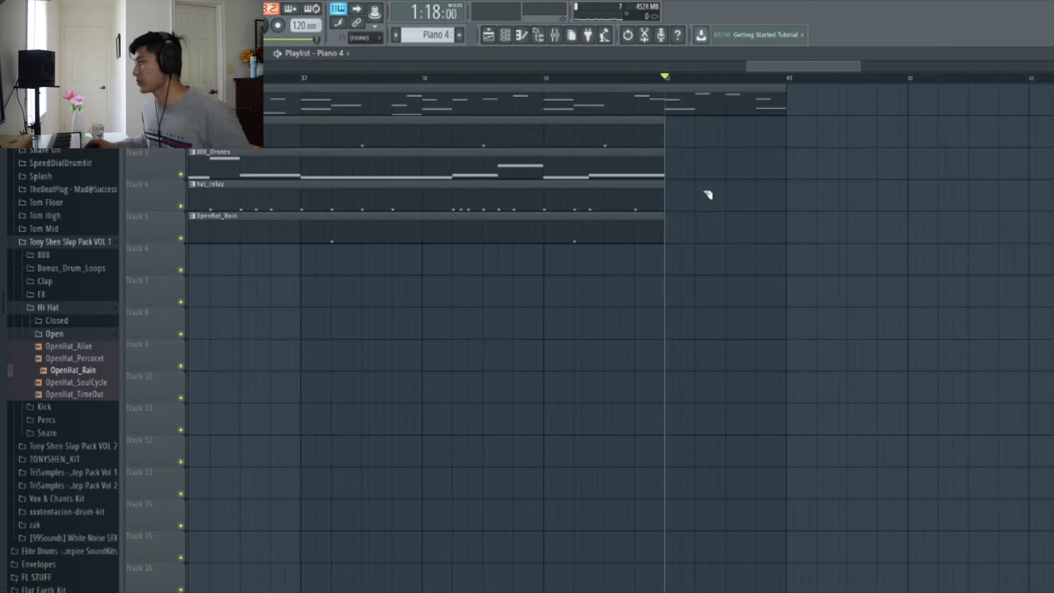
pyautogui.scroll(2, 720, 211)
pyautogui.press('space')
pyautogui.press('space')
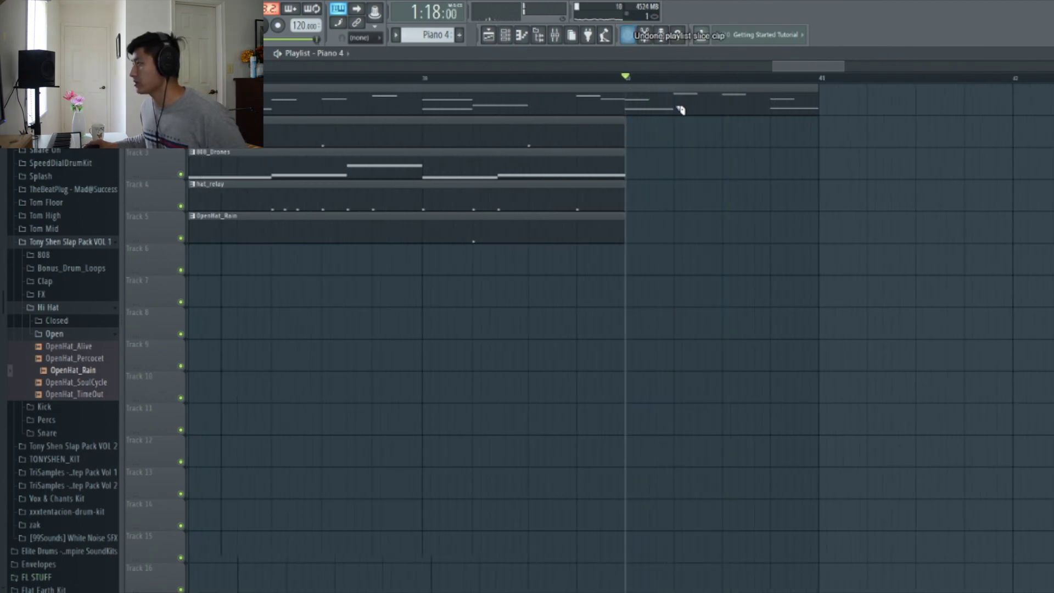
pyautogui.scroll(-2, 681, 110)
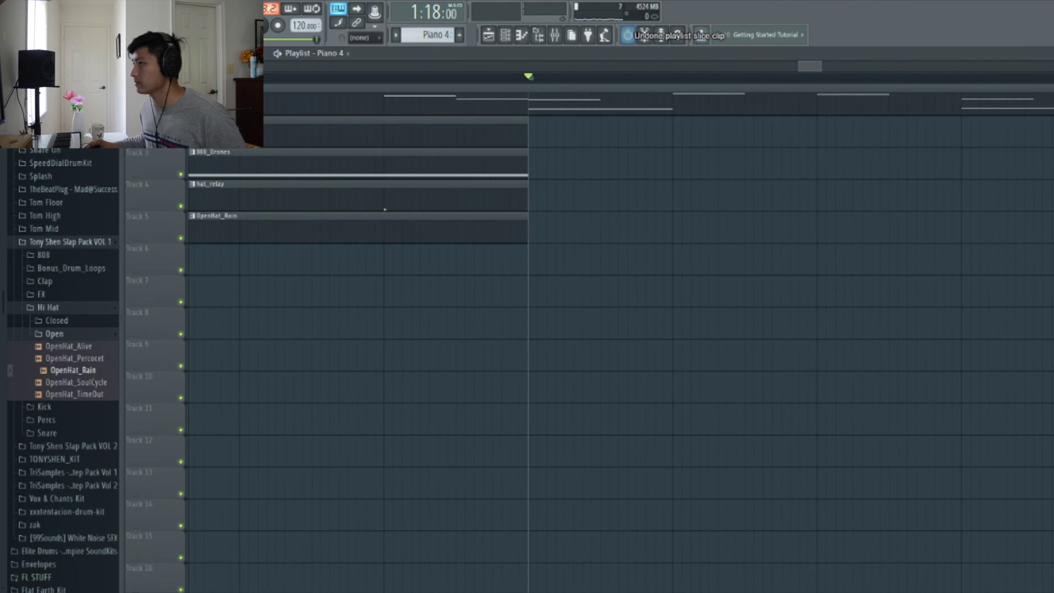
# With snap at Step, slice Piano 4 by beats in bar 40, keep only the second-beat slice and repeat it across the bar
pyautogui.click(144, 54)
pyautogui.click(159, 163)
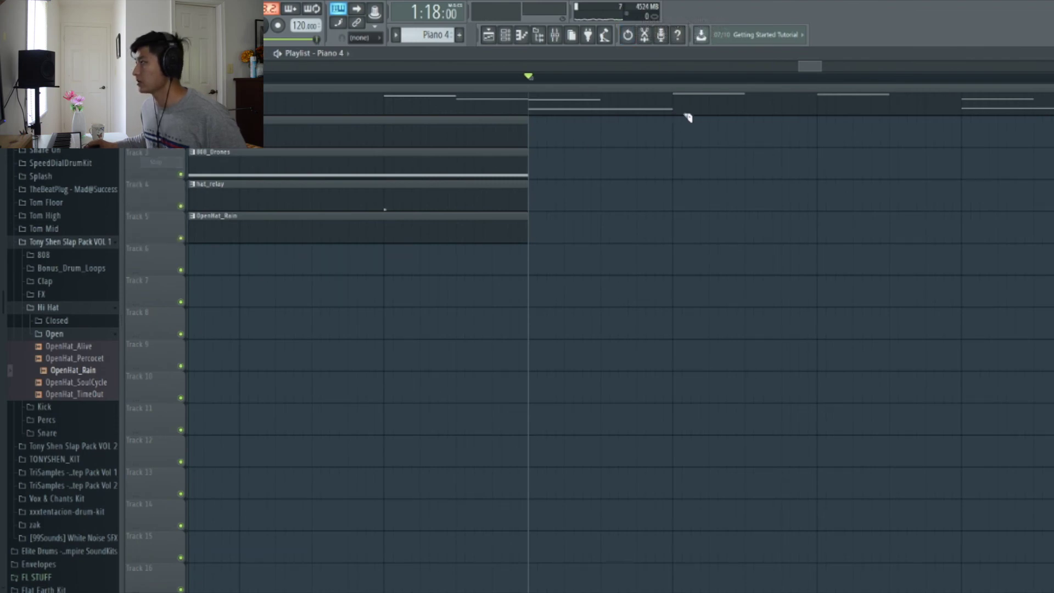
pyautogui.scroll(-2, 714, 117)
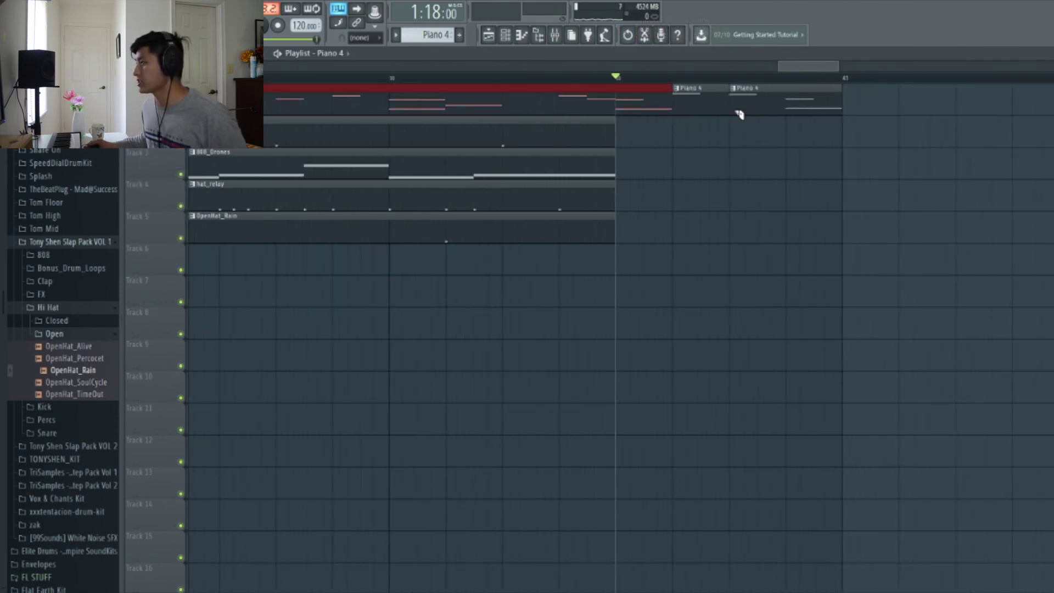
pyautogui.moveTo(617, 85); pyautogui.dragTo(616, 144)
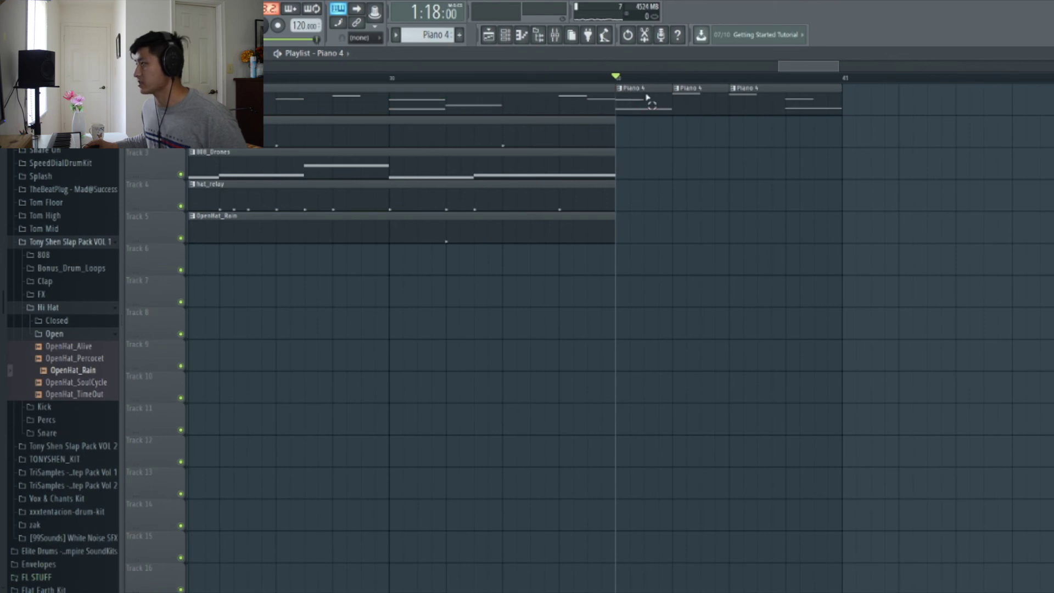
pyautogui.press('Delete')
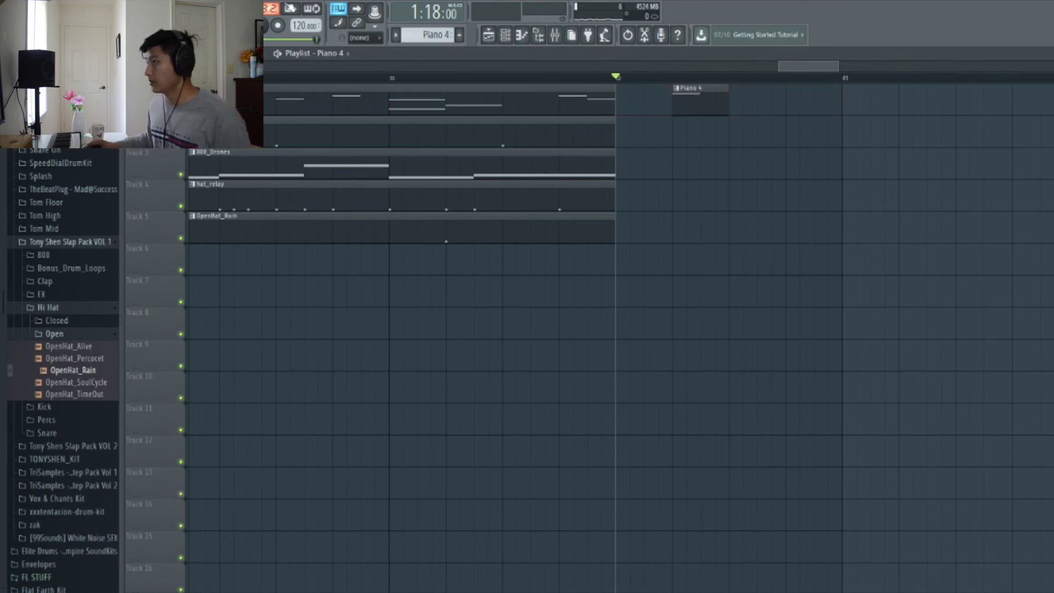
pyautogui.moveTo(687, 108)
pyautogui.mouseDown()
pyautogui.moveTo(635, 108)
pyautogui.moveTo(794, 108)
pyautogui.moveTo(809, 118)
pyautogui.mouseUp()
pyautogui.press('space')
pyautogui.scroll(-7, 802, 149)
pyautogui.press('space')
pyautogui.scroll(-3, 847, 284)
pyautogui.moveTo(425, 234)
pyautogui.mouseDown()
pyautogui.moveTo(342, 95)
pyautogui.moveTo(897, 106)
pyautogui.moveTo(847, 112)
pyautogui.moveTo(864, 111)
pyautogui.mouseUp()
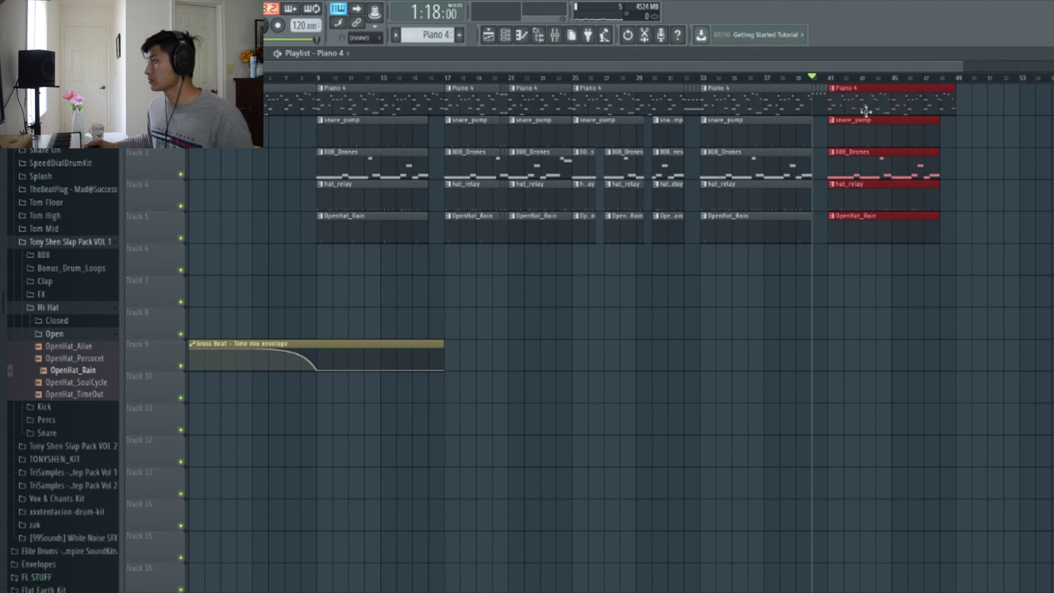
pyautogui.press('space')
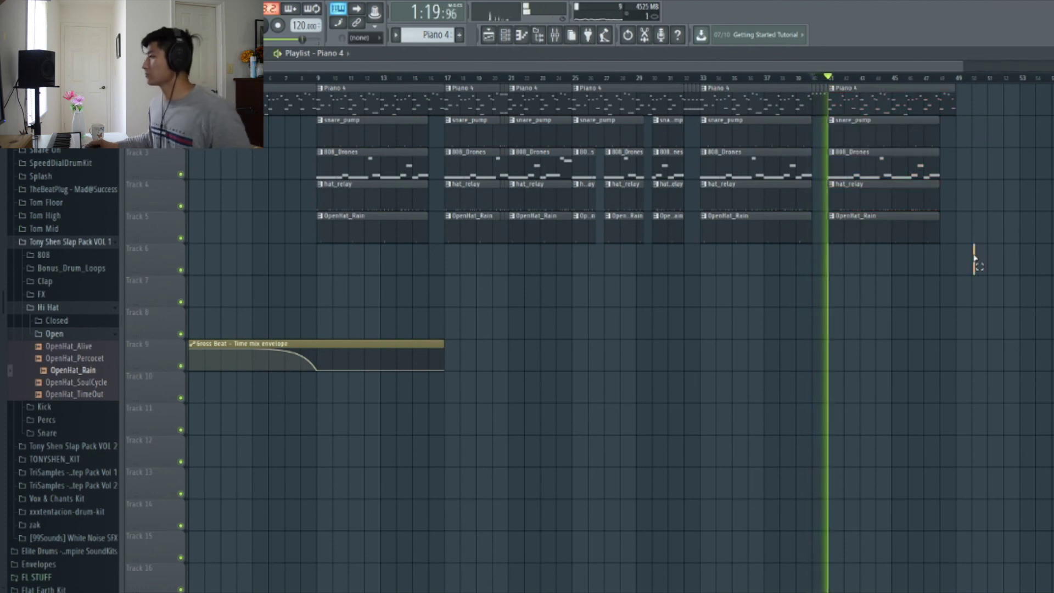
pyautogui.scroll(3, 975, 252)
pyautogui.moveTo(963, 242); pyautogui.dragTo(942, 140)
pyautogui.keyDown('ctrl'); pyautogui.click(956, 131); pyautogui.keyUp('ctrl')
pyautogui.scroll(-2, 948, 83)
# Copy all melody and drum clips of bars 9–40 to bar 41 and play from bar 40
pyautogui.moveTo(836, 244); pyautogui.dragTo(306, 91)
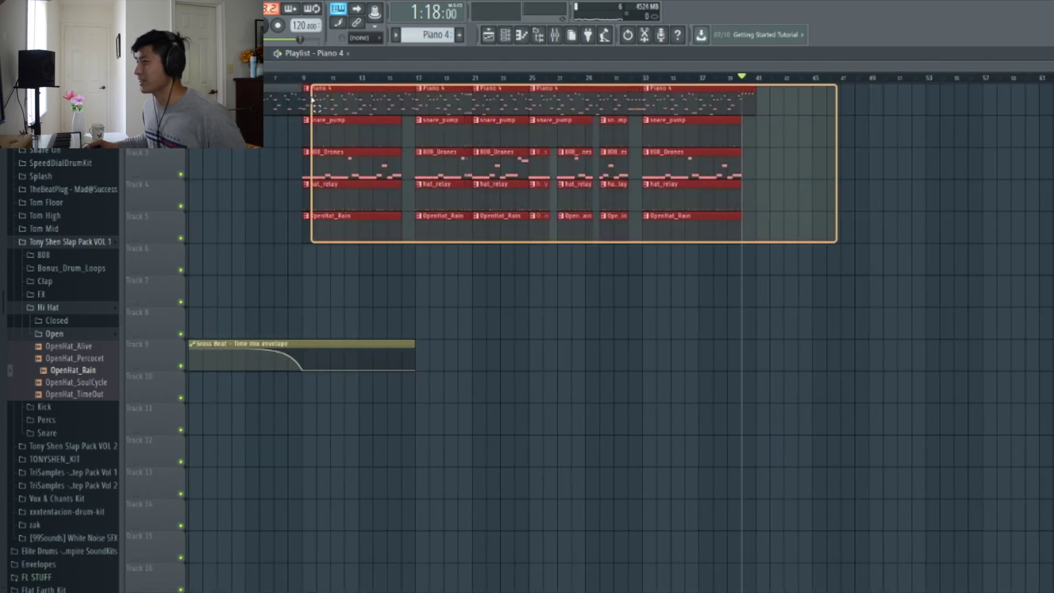
pyautogui.moveTo(400, 139); pyautogui.dragTo(786, 141)
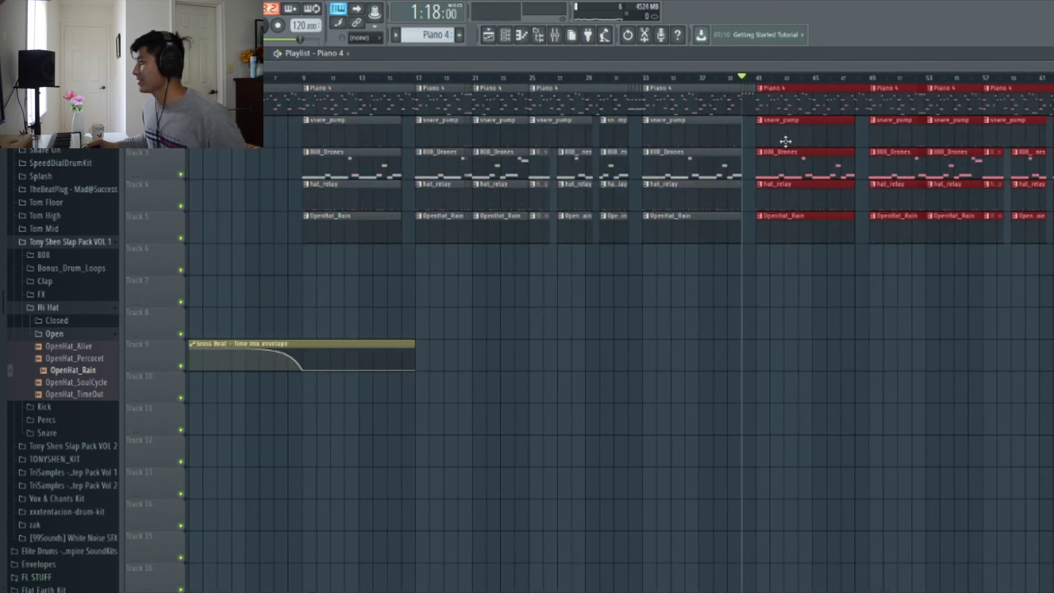
pyautogui.press('space')
pyautogui.keyDown('ctrl'); pyautogui.click(807, 295); pyautogui.keyUp('ctrl')
pyautogui.scroll(-2, 883, 221)
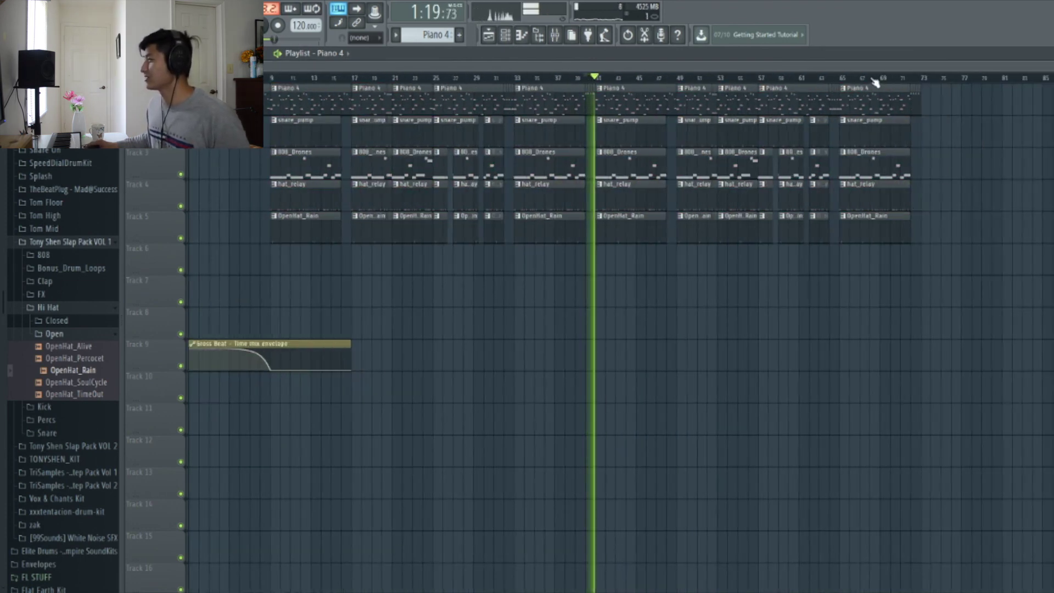
# Place an eight-bar Piano 4 clip at bar 73 and copy the Gross Beat - Time mix envelope to the same bar on Track 9
pyautogui.scroll(1, 811, 206)
pyautogui.scroll(-2, 795, 111)
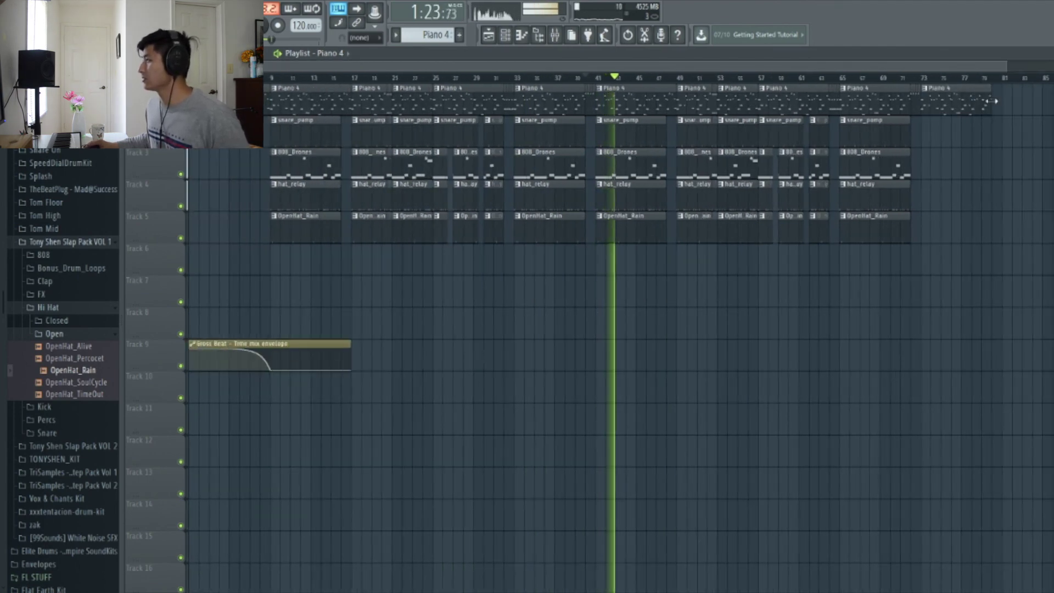
pyautogui.moveTo(569, 308); pyautogui.dragTo(188, 371)
pyautogui.press('space')
pyautogui.moveTo(237, 342); pyautogui.dragTo(1007, 344)
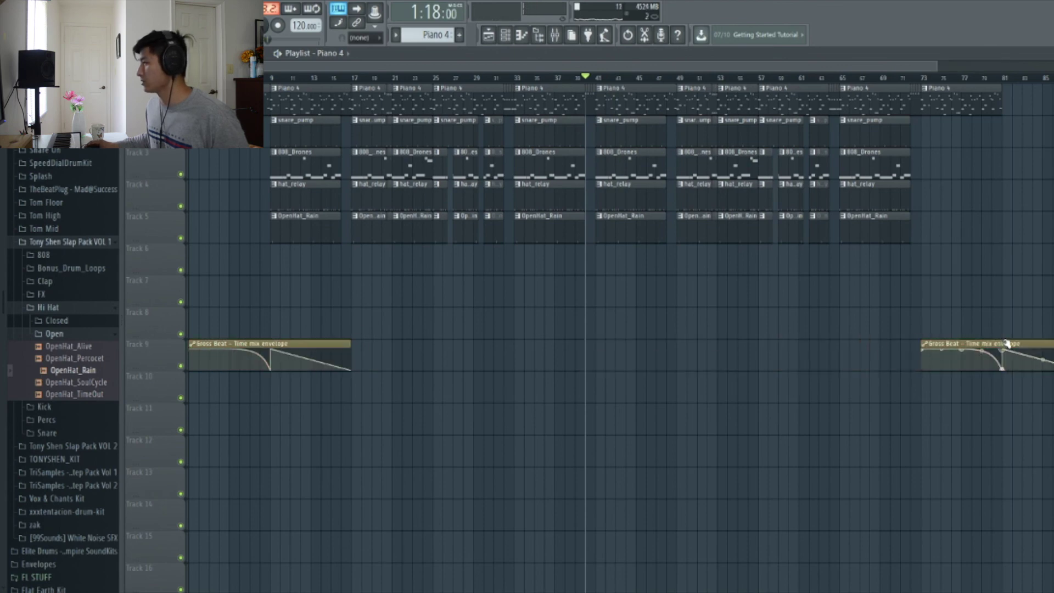
pyautogui.hotkey('ctrl', 'z')
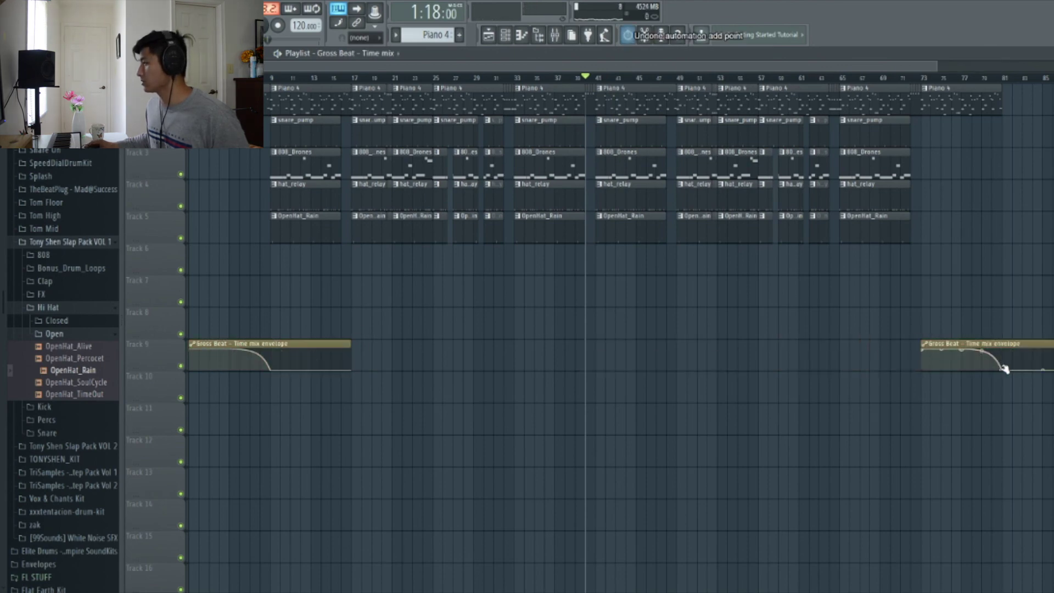
# Make the envelope copy at bar 73 unique, hold its level high through bar 80, and shorten it to end at bar 82
pyautogui.click(925, 345)
pyautogui.click(955, 409)
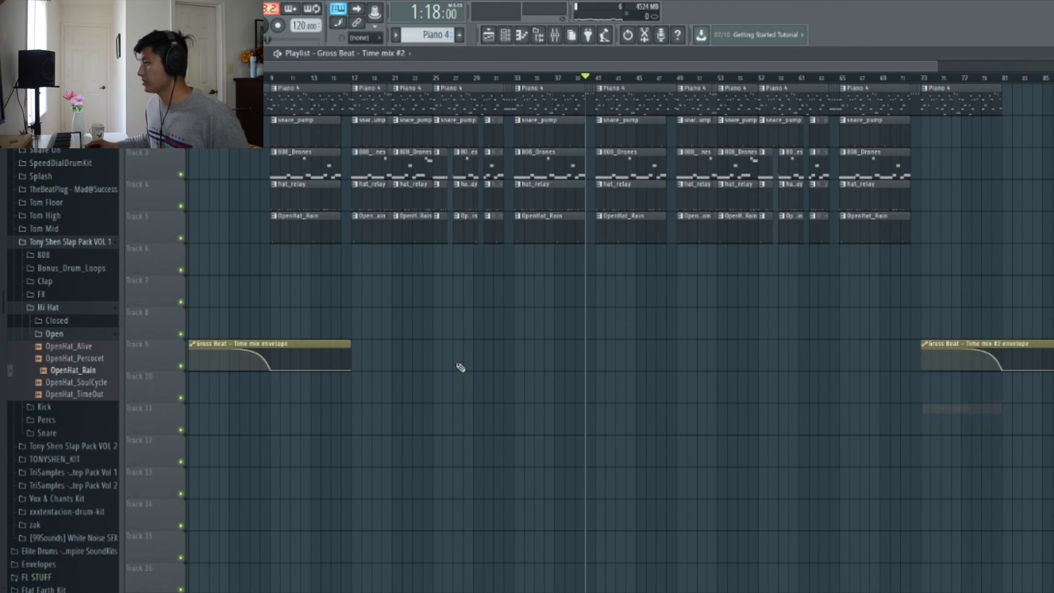
pyautogui.scroll(-2, 1008, 343)
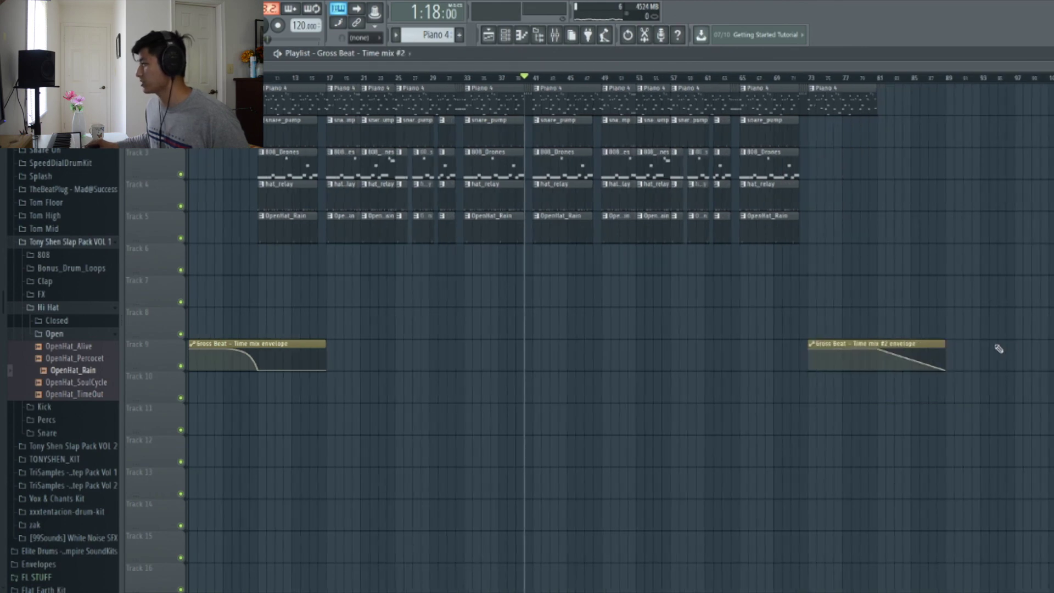
pyautogui.moveTo(943, 341); pyautogui.dragTo(885, 344)
# Listen to the outro transition from around bar 71 and to the arrangement from bar 7 to about bar 32
pyautogui.press('space')
pyautogui.click(794, 78)
pyautogui.scroll(2, 826, 193)
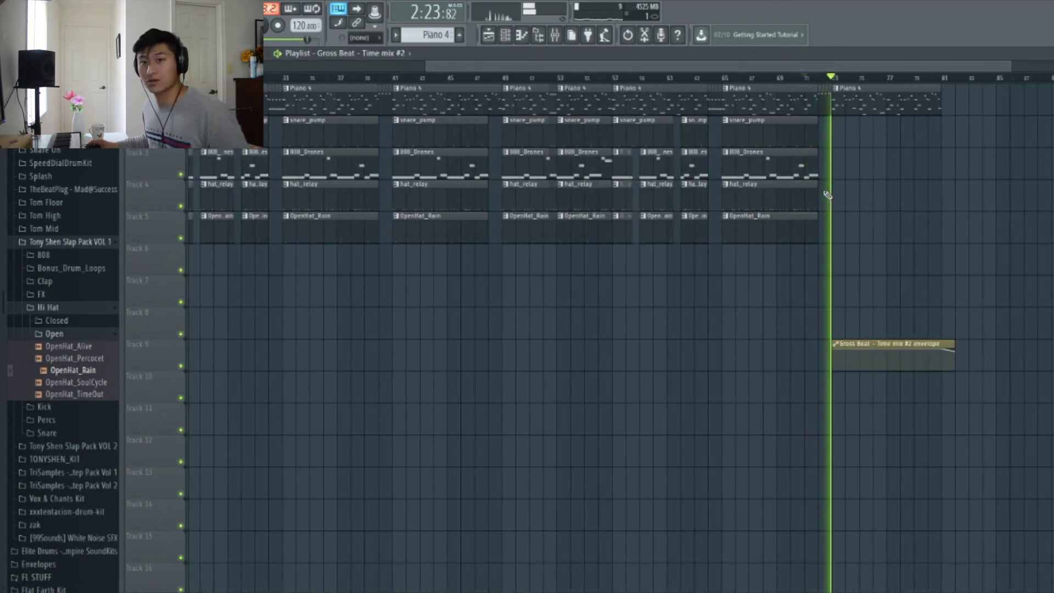
pyautogui.scroll(-2, 846, 206)
pyautogui.press('space')
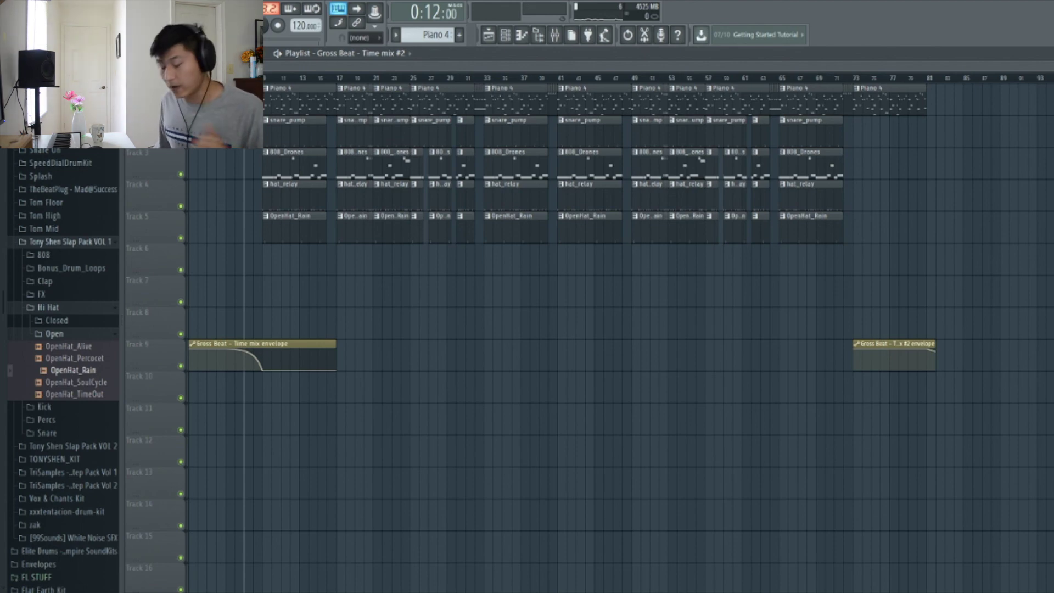
pyautogui.press('space')
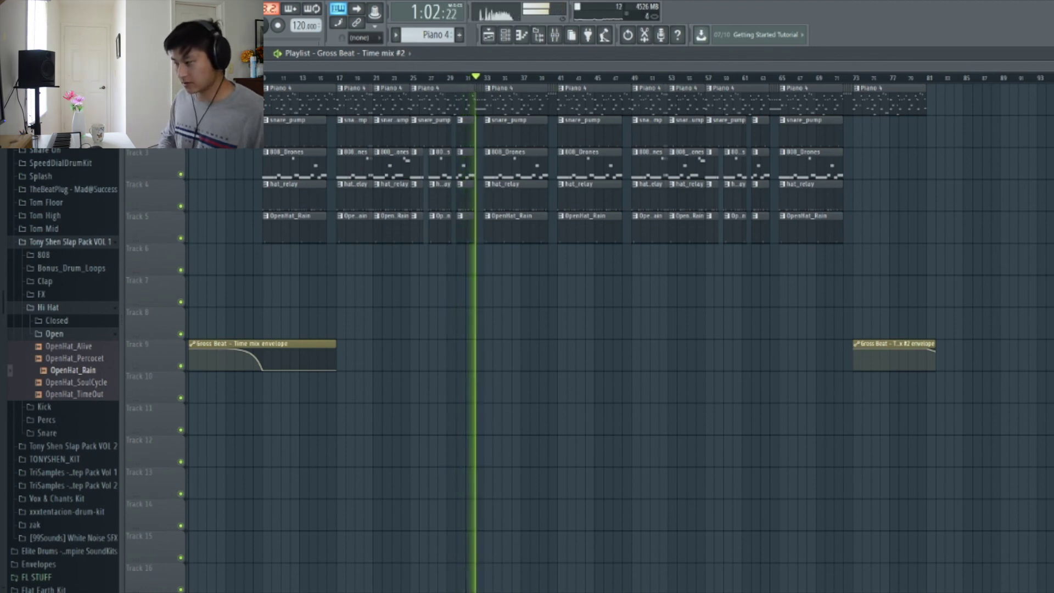
pyautogui.press('space')
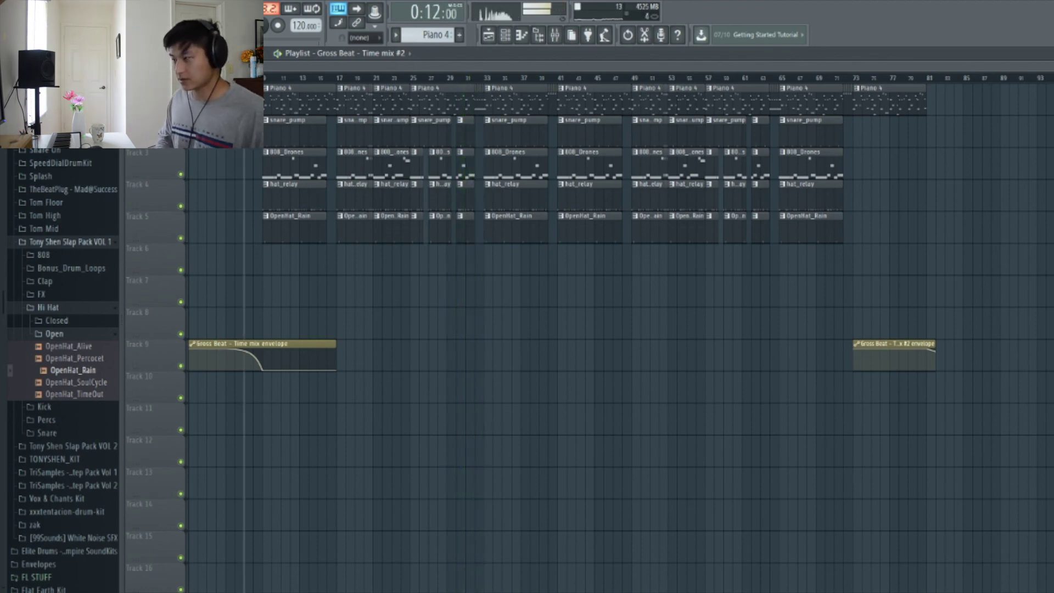